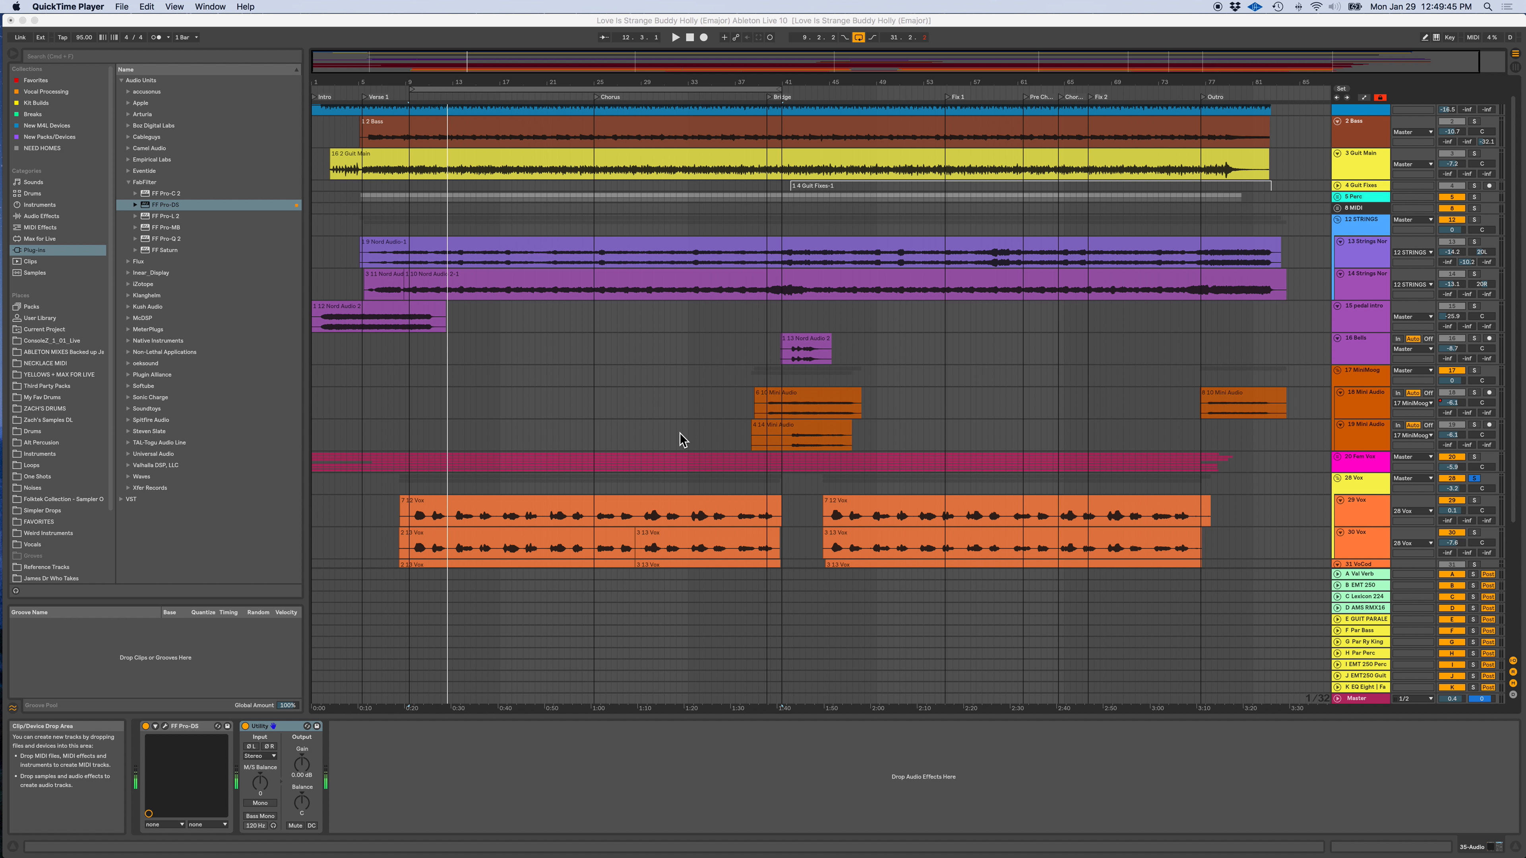
# - Reset the 28 Vox group's send to return K to -inf in the session mixer
pyautogui.click(417, 516)
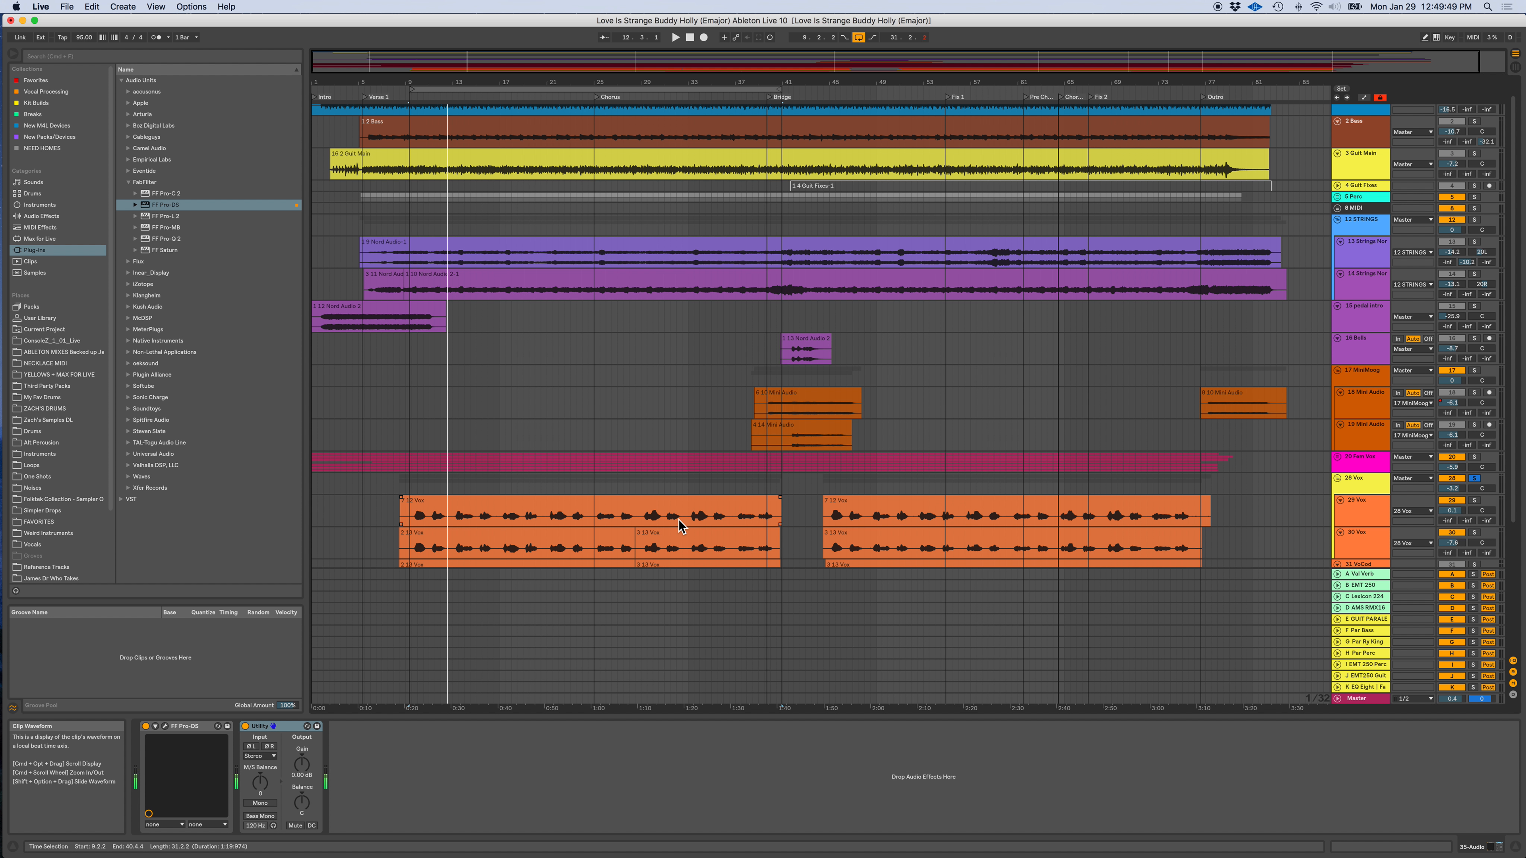
pyautogui.press('Tab')
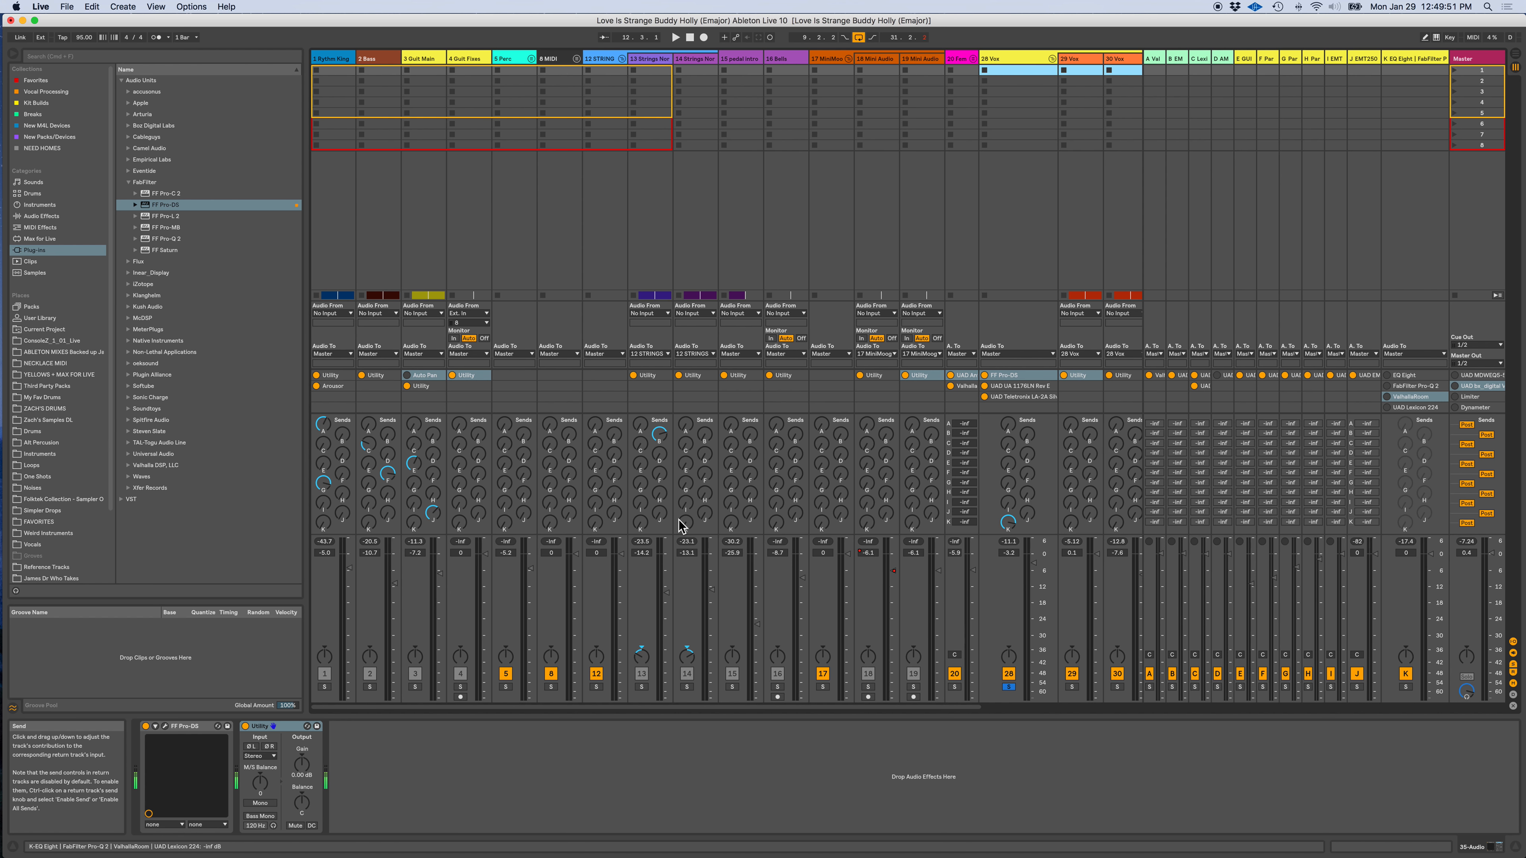
pyautogui.click(1008, 522)
pyautogui.press('Delete')
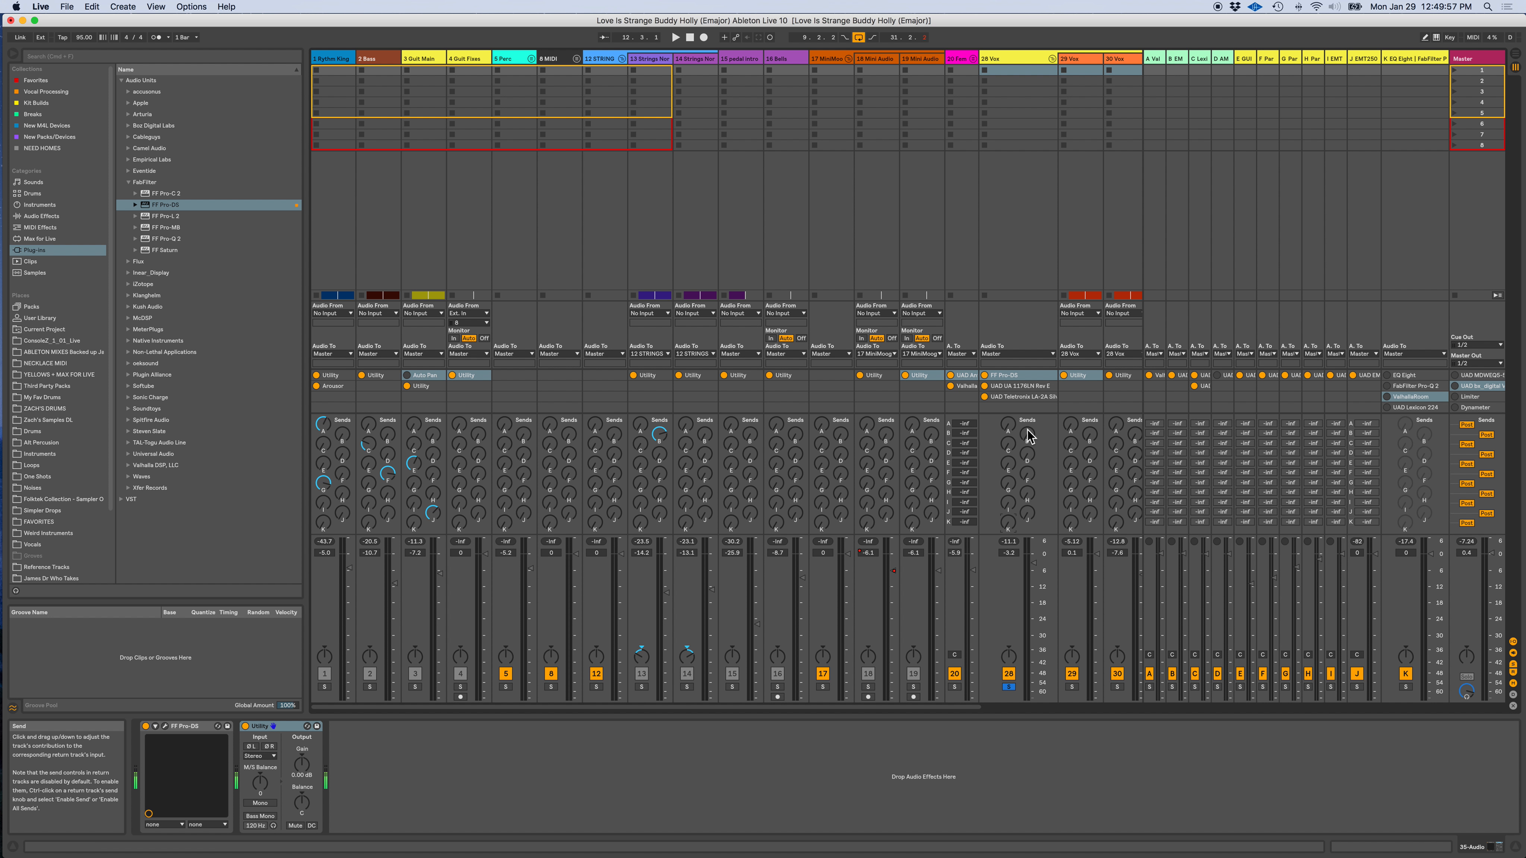
# - Inspect the device chains of the 28 Vox group and return K, closing the ValhallaRoom window and selecting FabFilter Pro-Q 2
pyautogui.click(1015, 64)
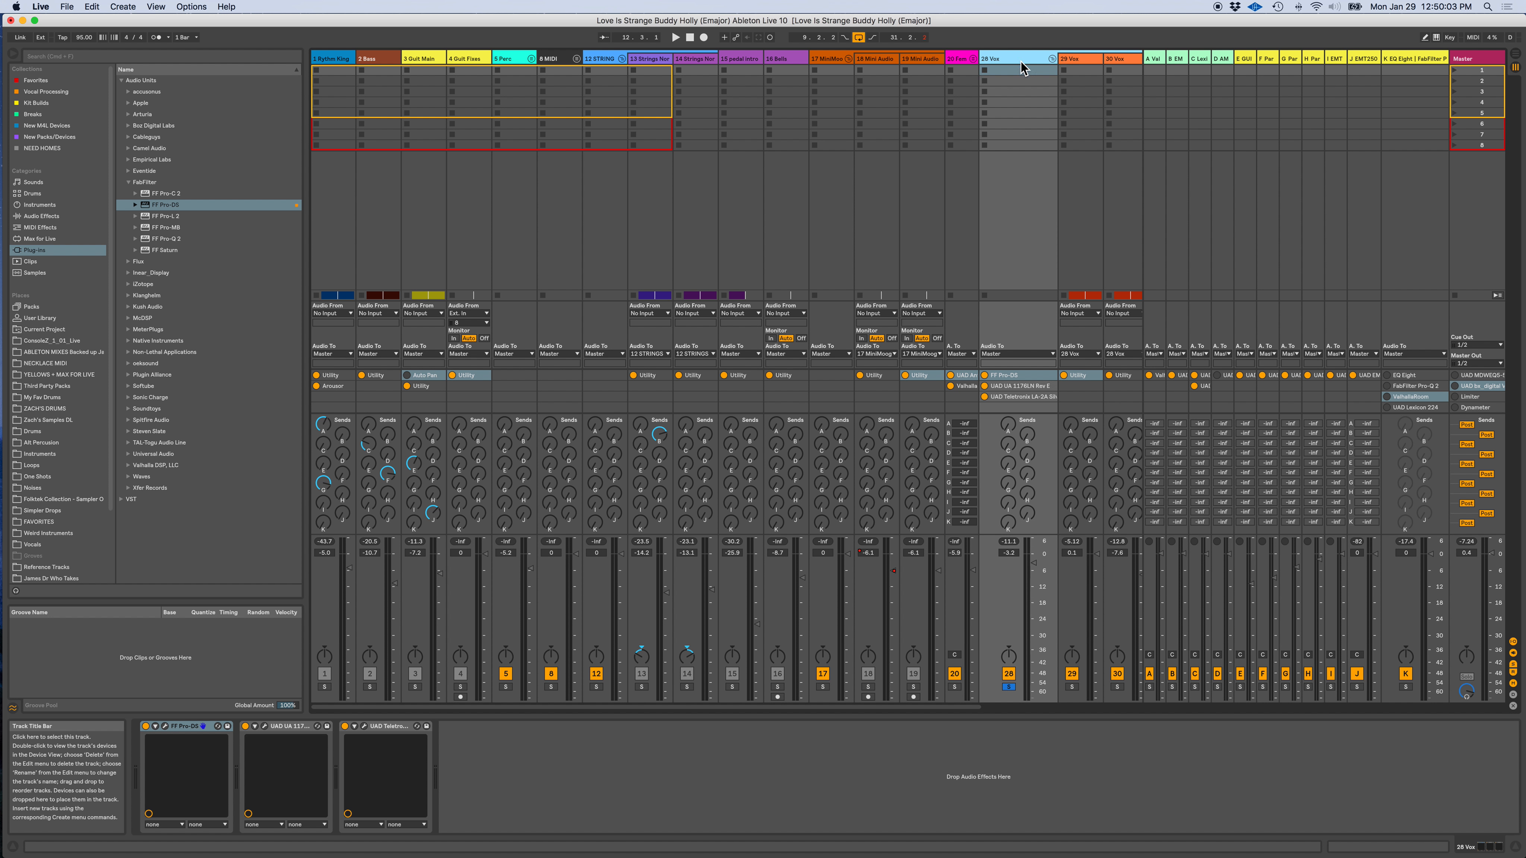
pyautogui.click(1429, 58)
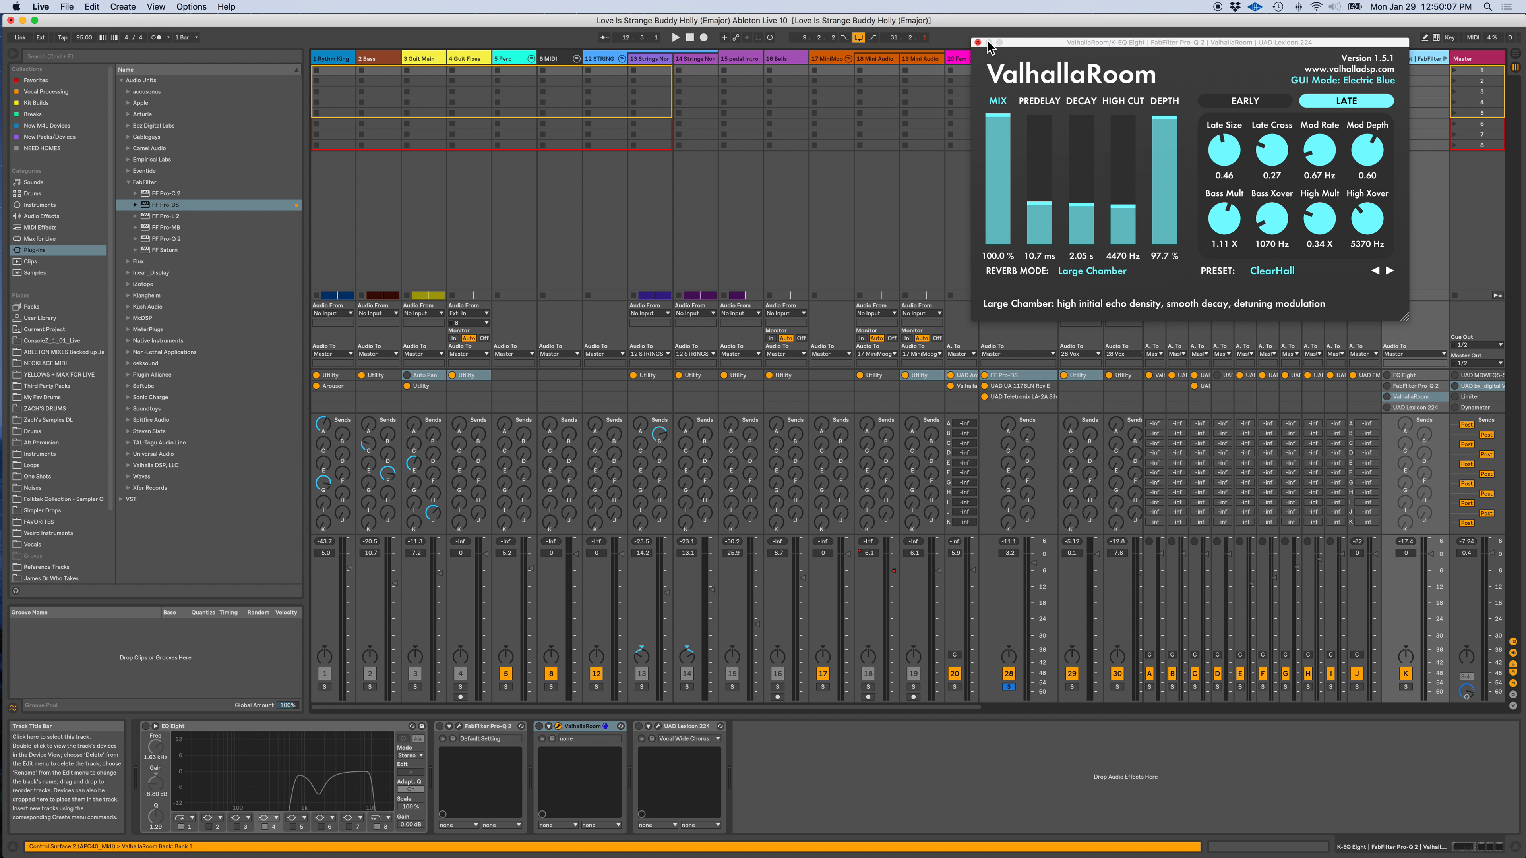
pyautogui.click(977, 42)
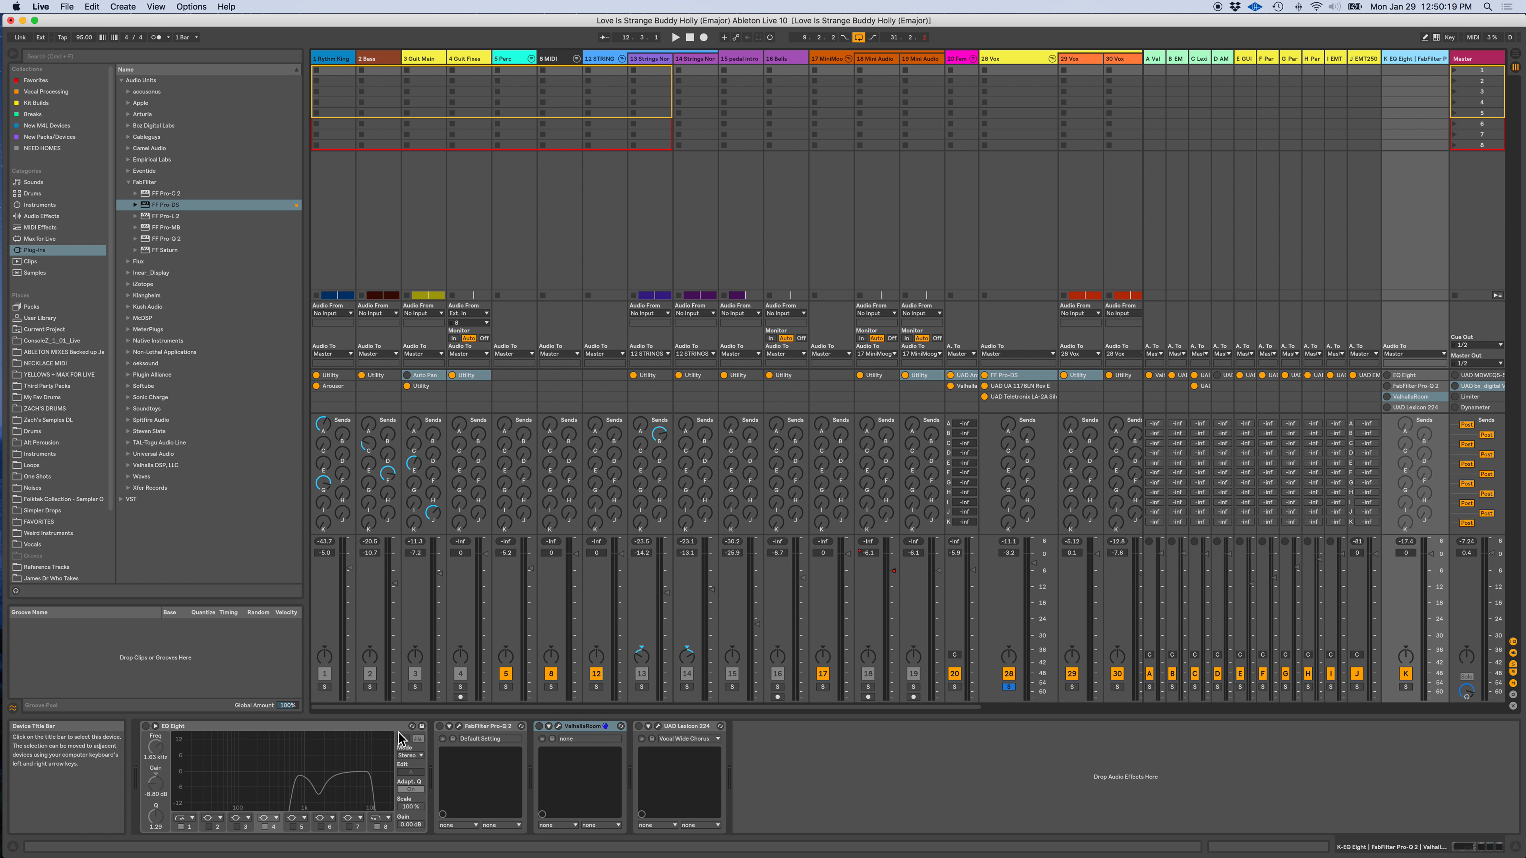
pyautogui.click(486, 729)
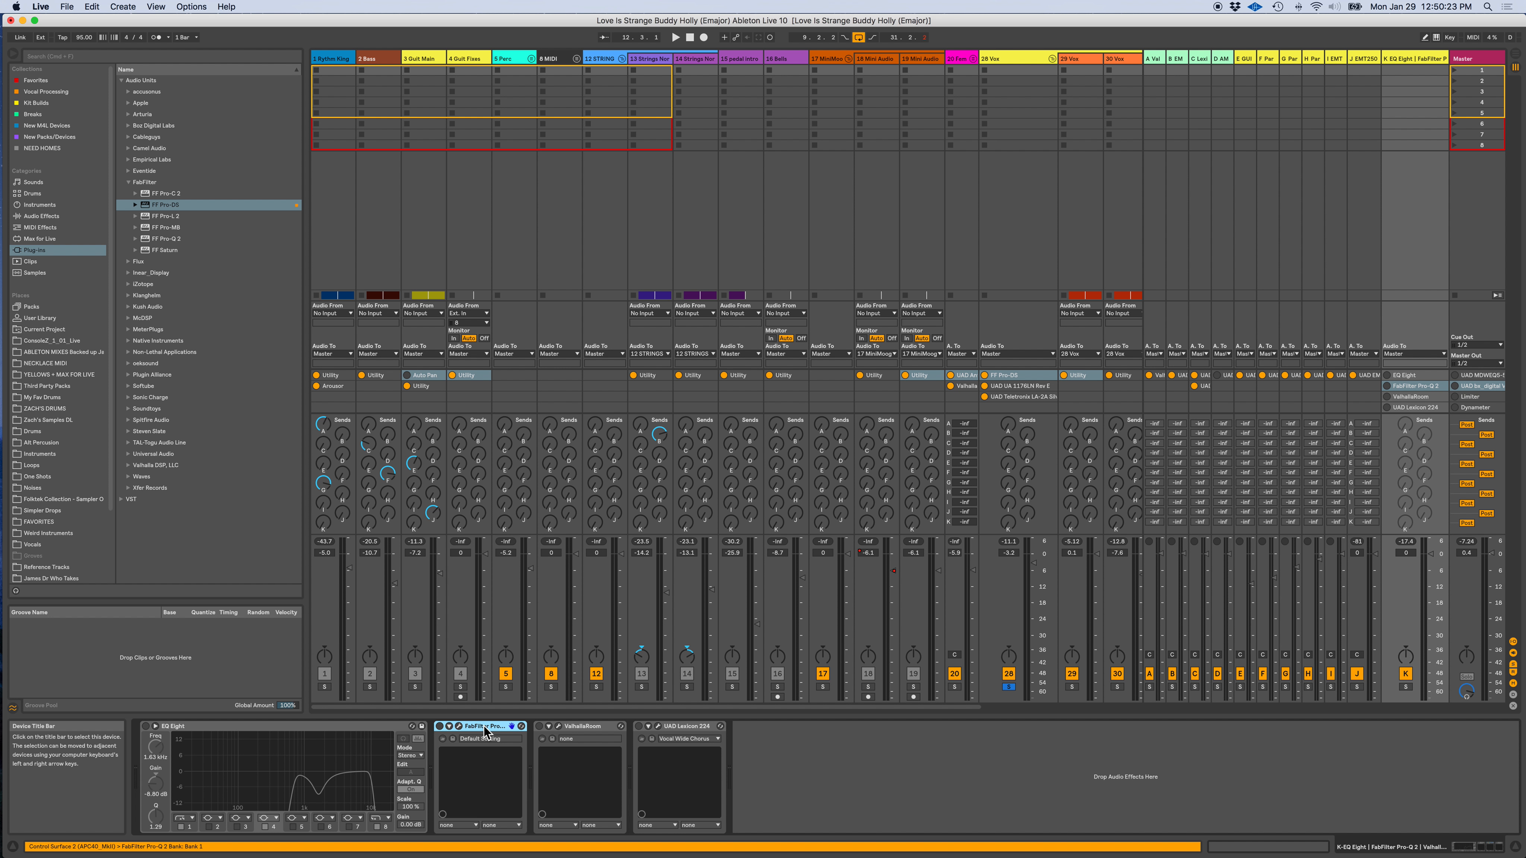
pyautogui.press('Tab')
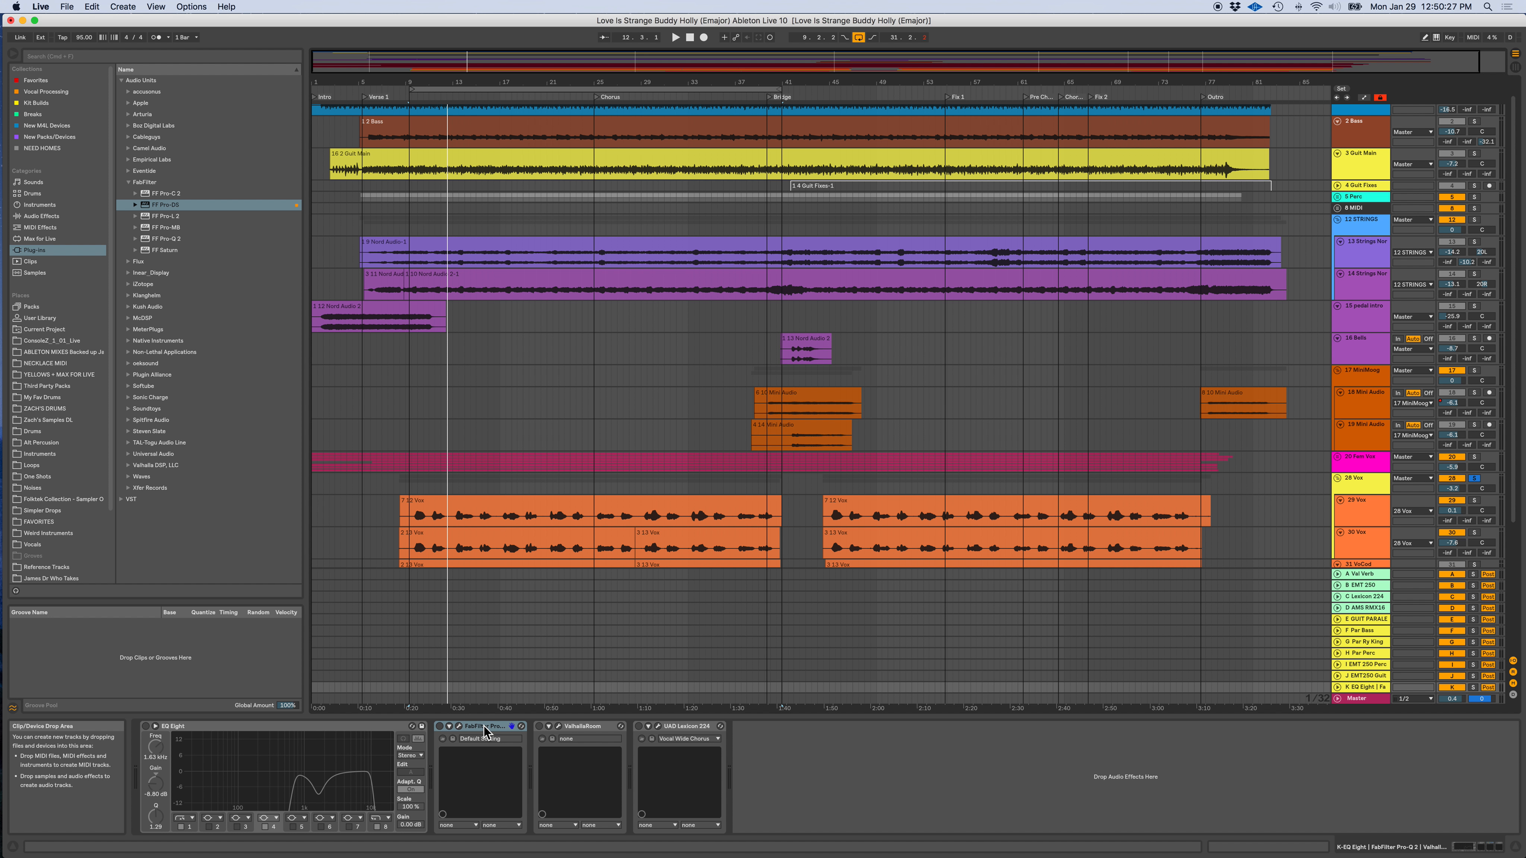
pyautogui.press('Tab')
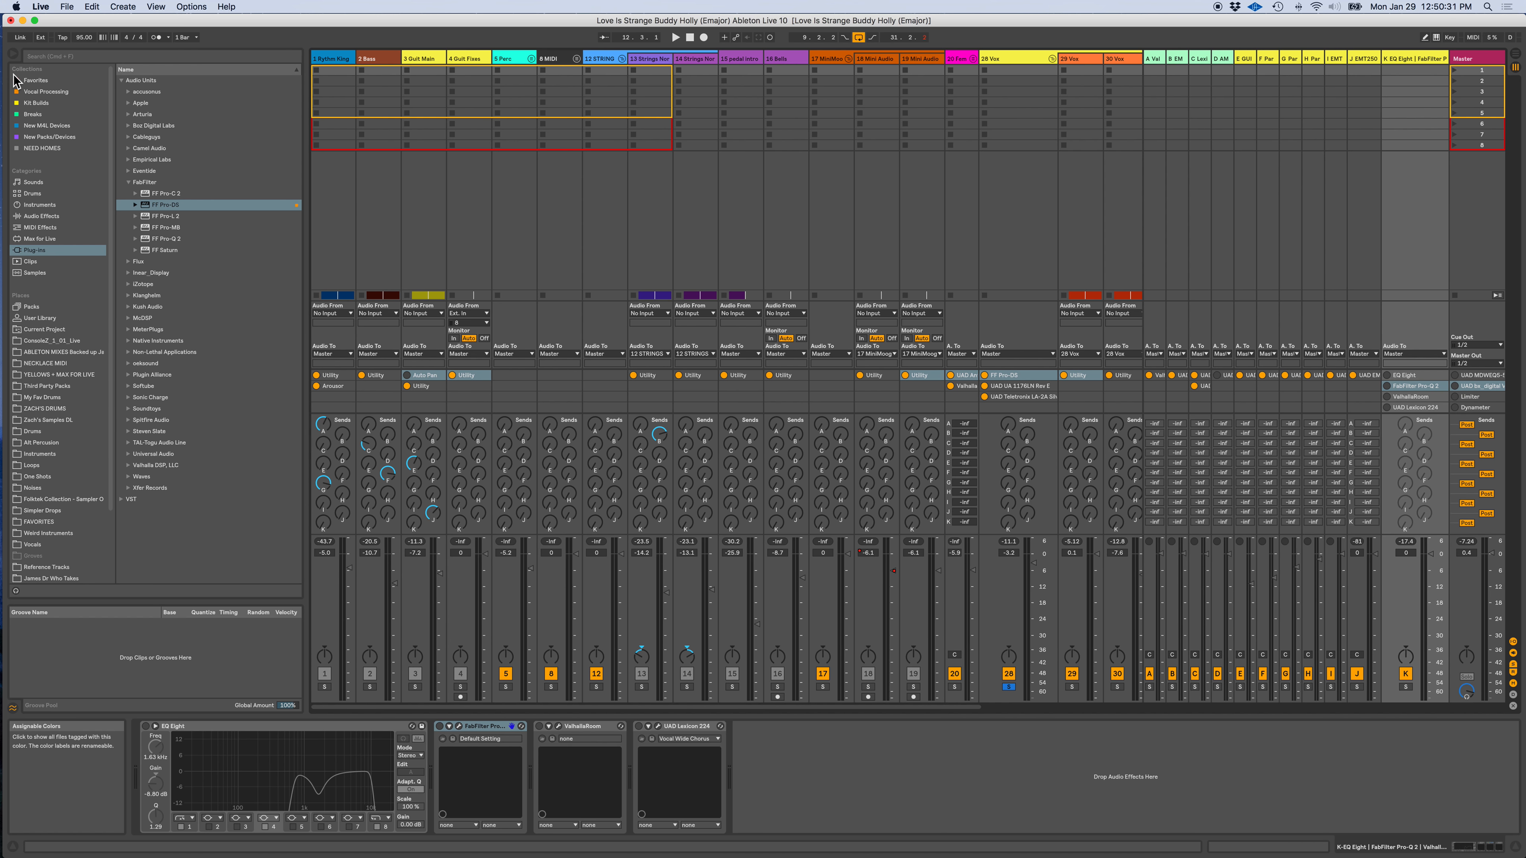
# - Hide the browser in the session mixer and show the device chain of track 35 Audio
pyautogui.click(15, 56)
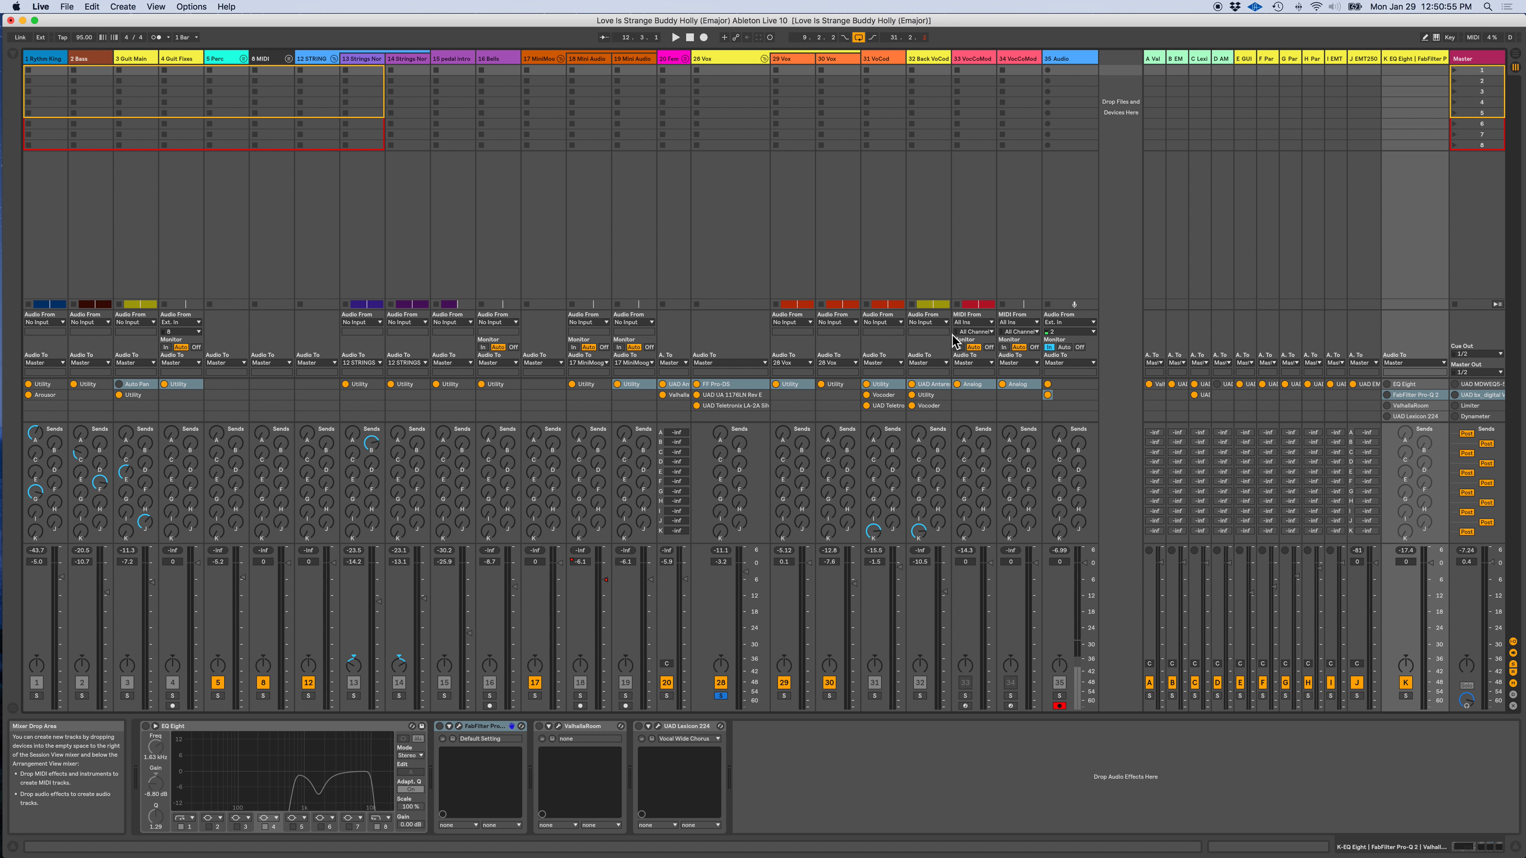
pyautogui.click(1095, 60)
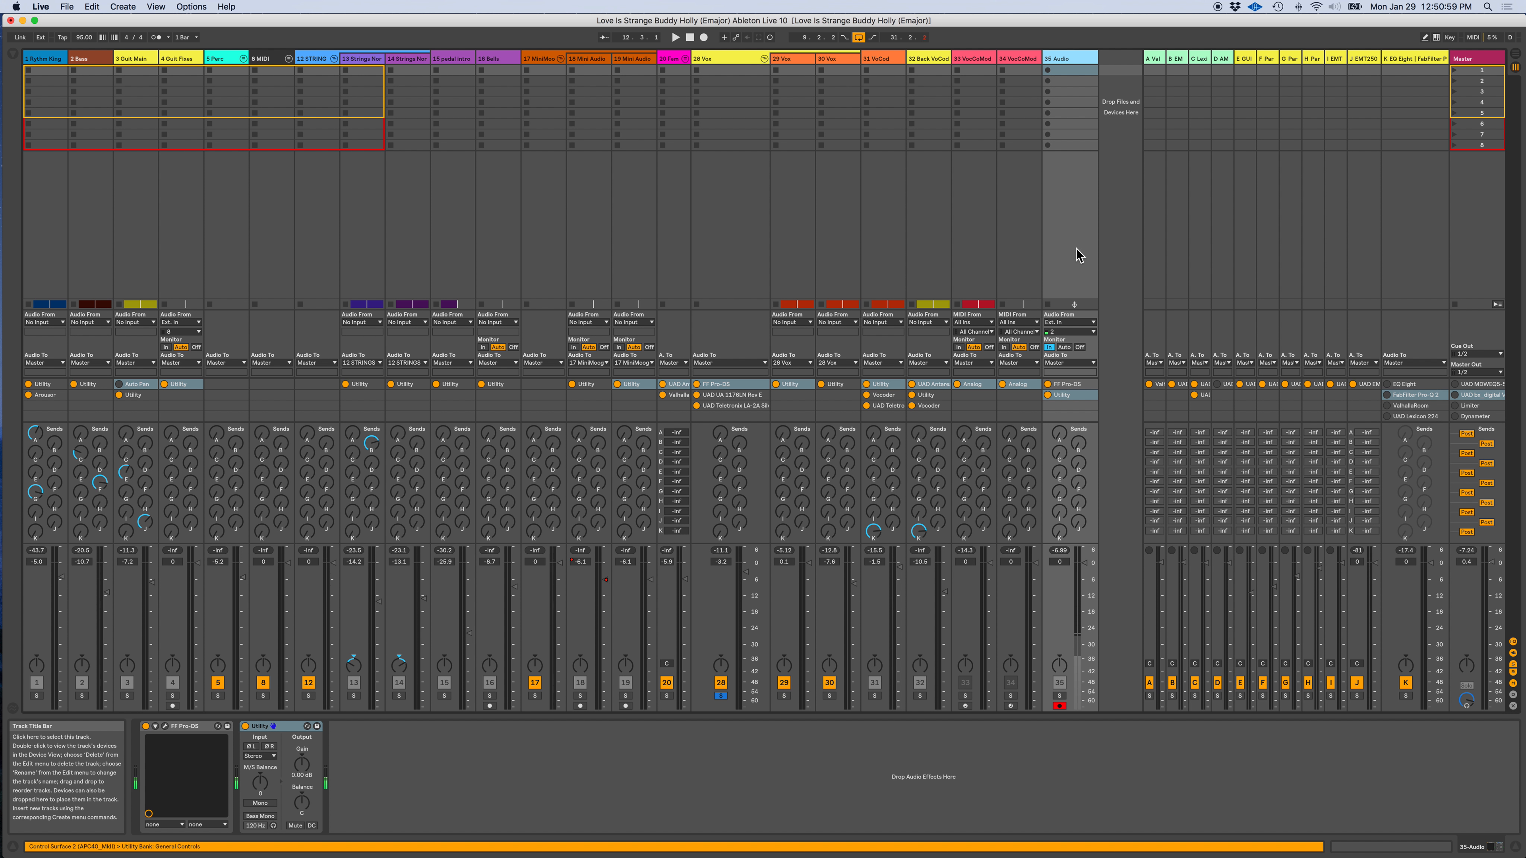
pyautogui.press('Tab')
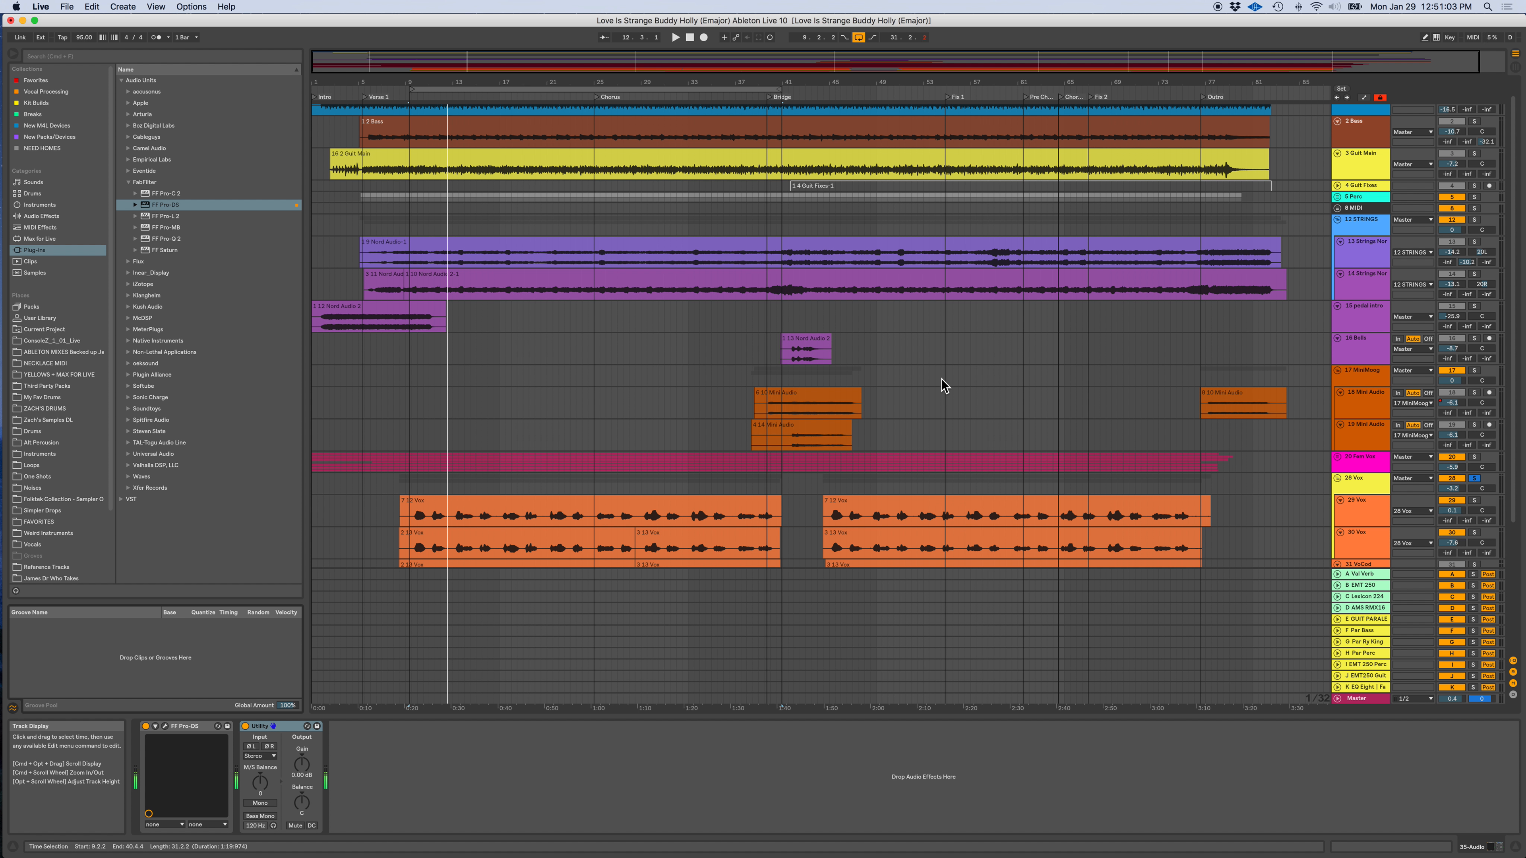
# - Take the 28 Vox group out of solo and play the full mix while viewing the lower vocal tracks in the arrangement
pyautogui.press('space')
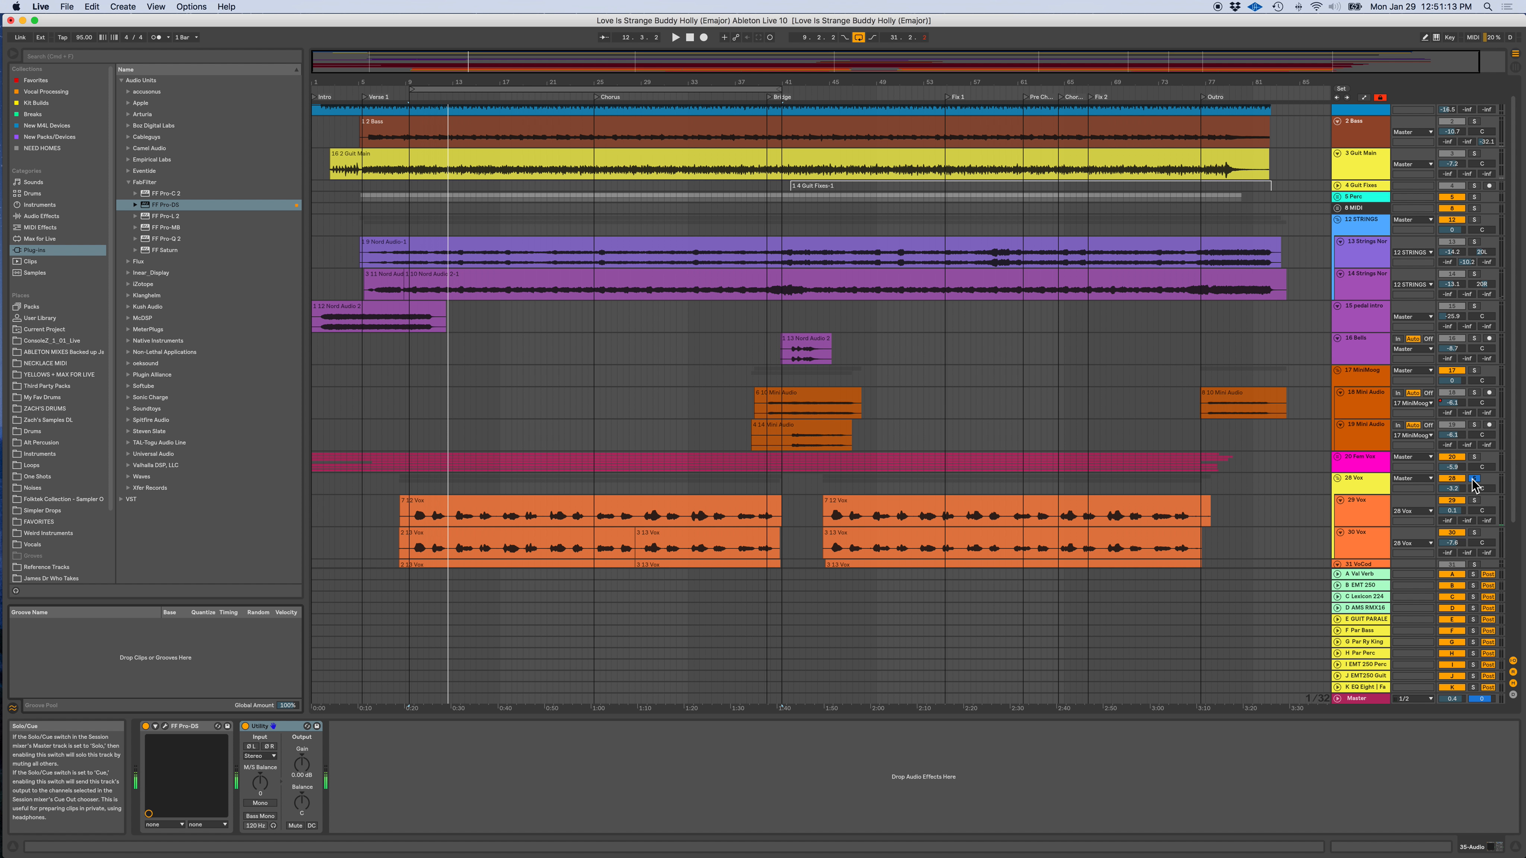
pyautogui.click(1473, 481)
pyautogui.press('space')
pyautogui.press('space')
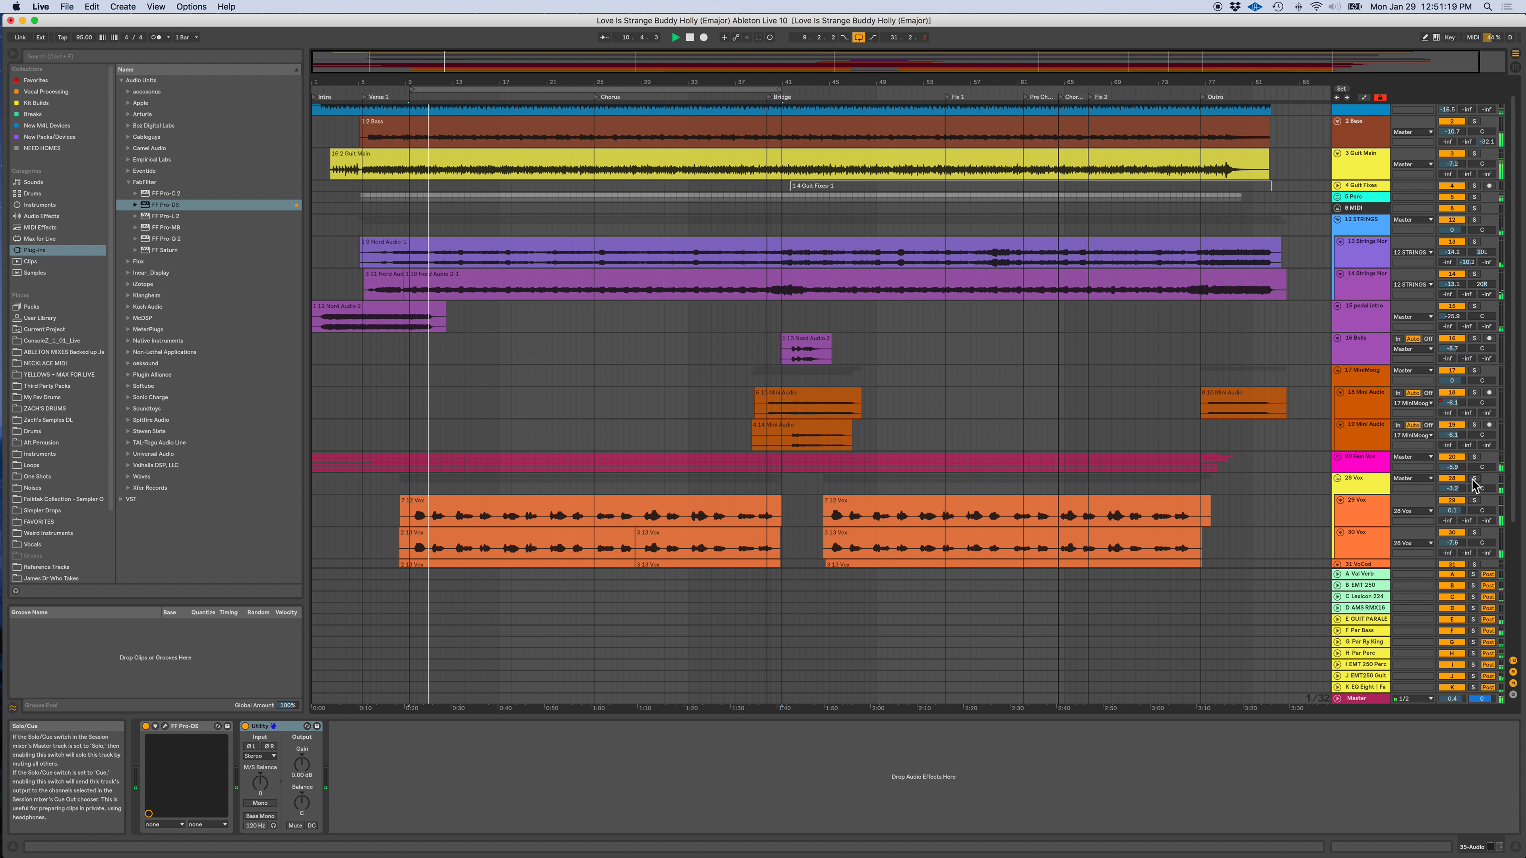
pyautogui.scroll(-2, 1473, 484)
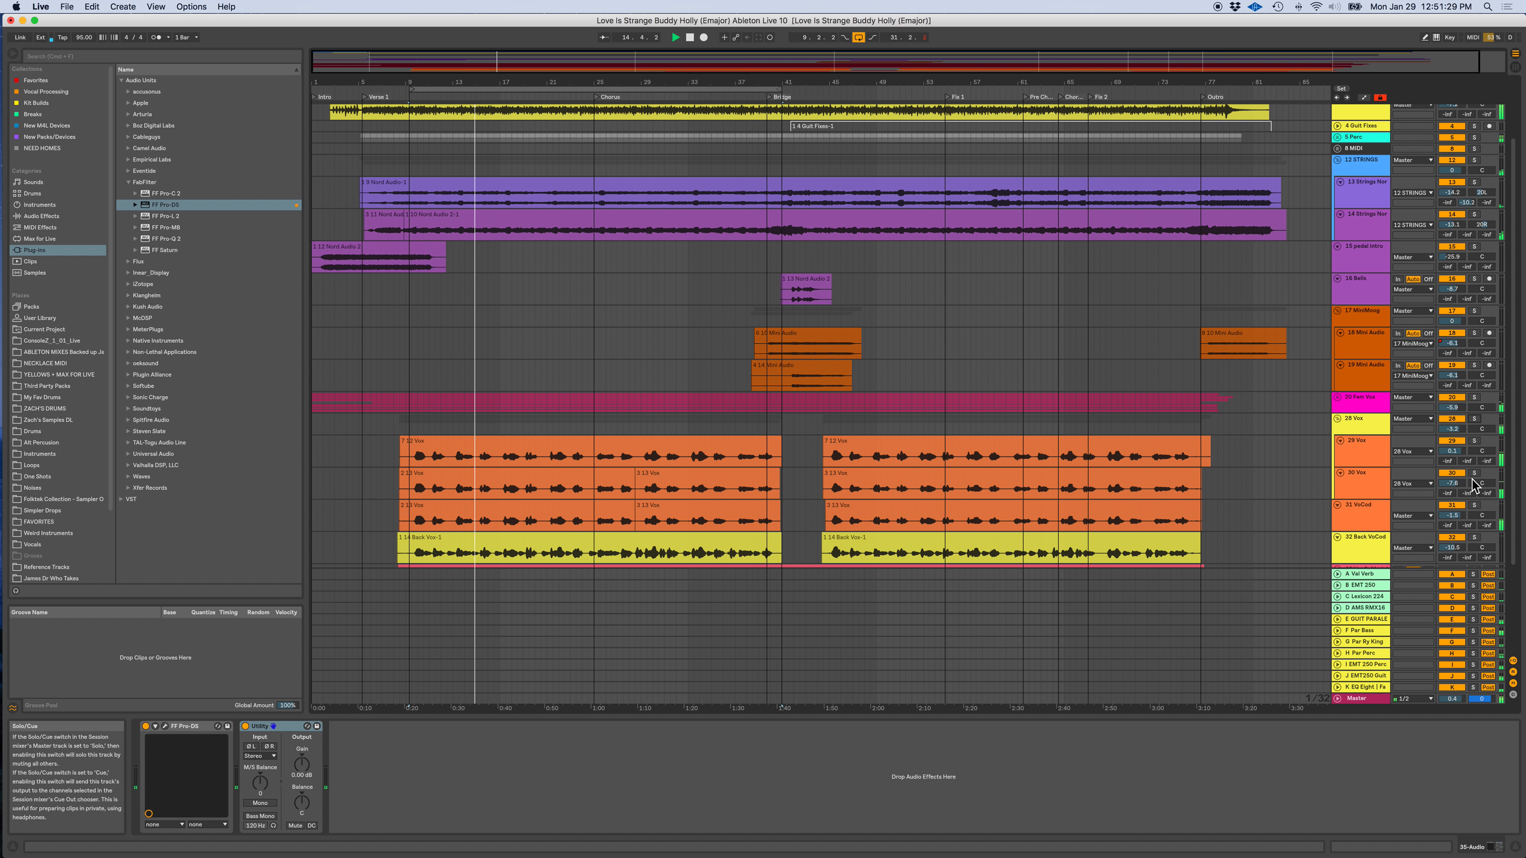
pyautogui.scroll(-4, 1473, 485)
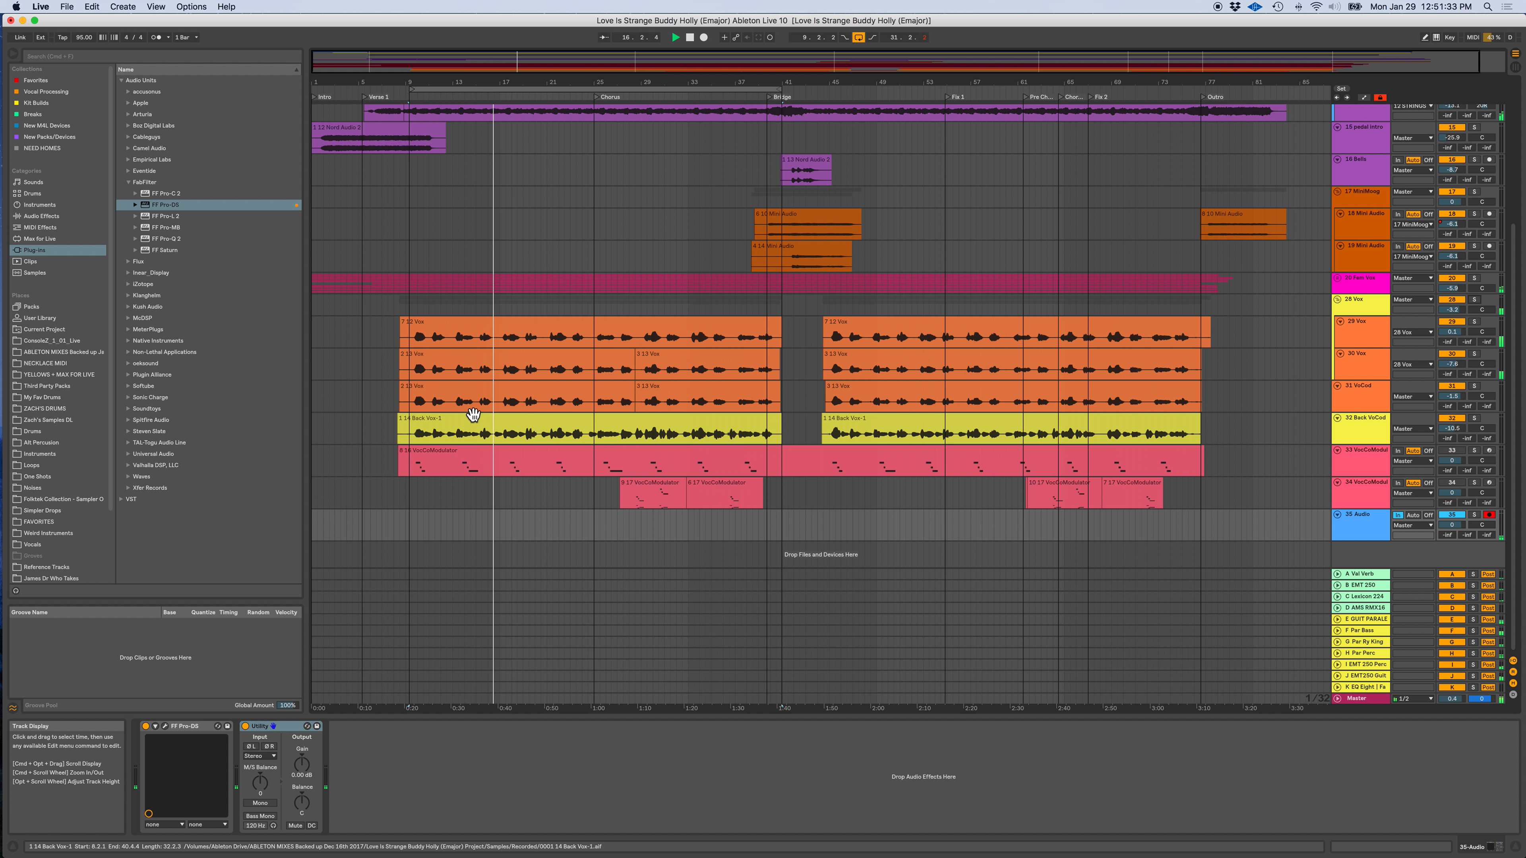
# - Hide the browser in the arrangement and set the monitoring of track 35 Audio to Off
pyautogui.click(12, 54)
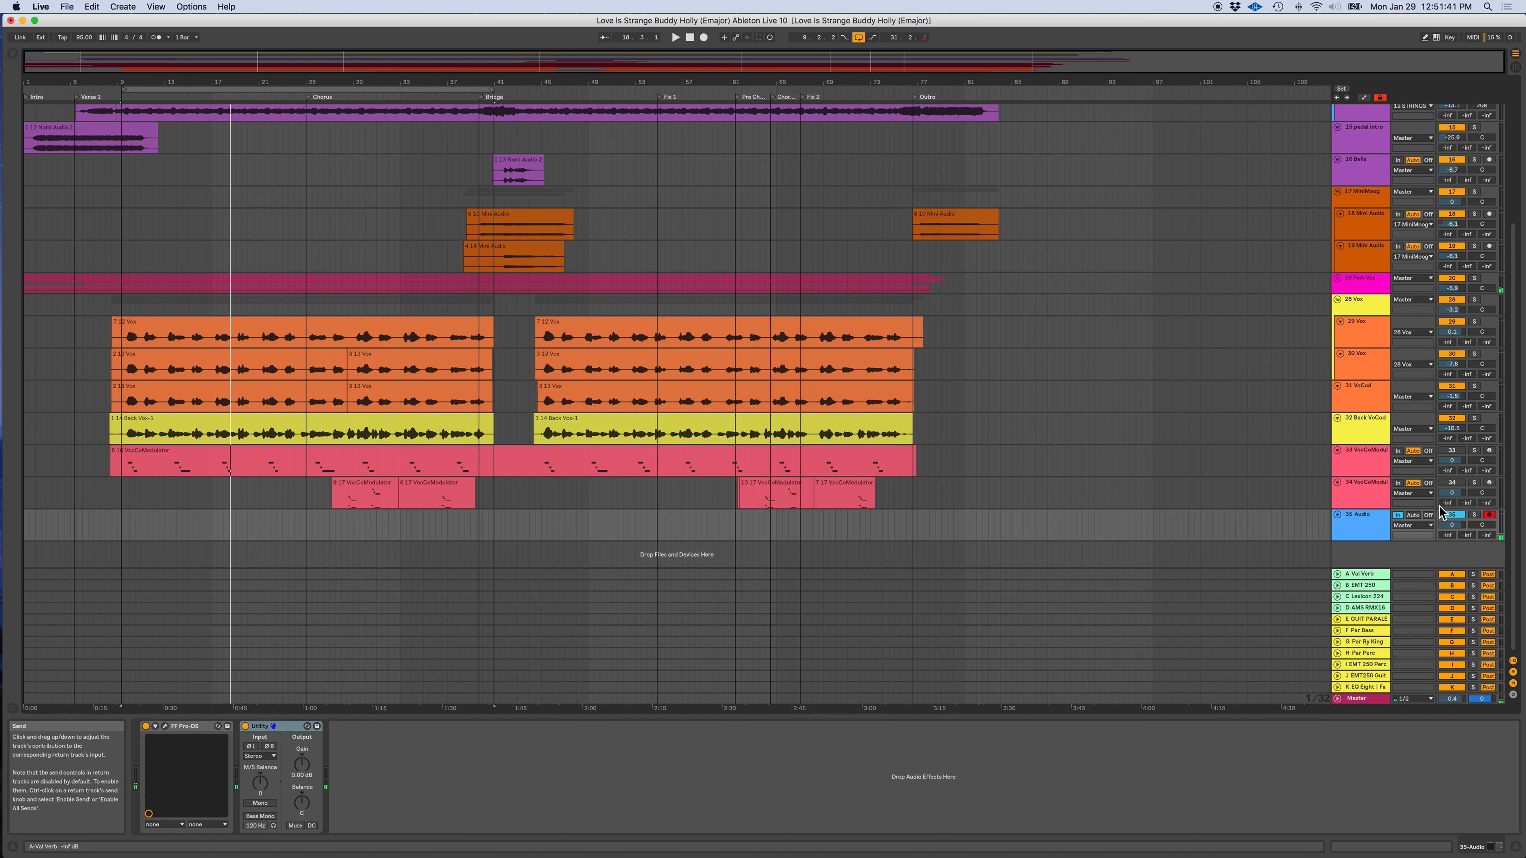
pyautogui.press('Tab')
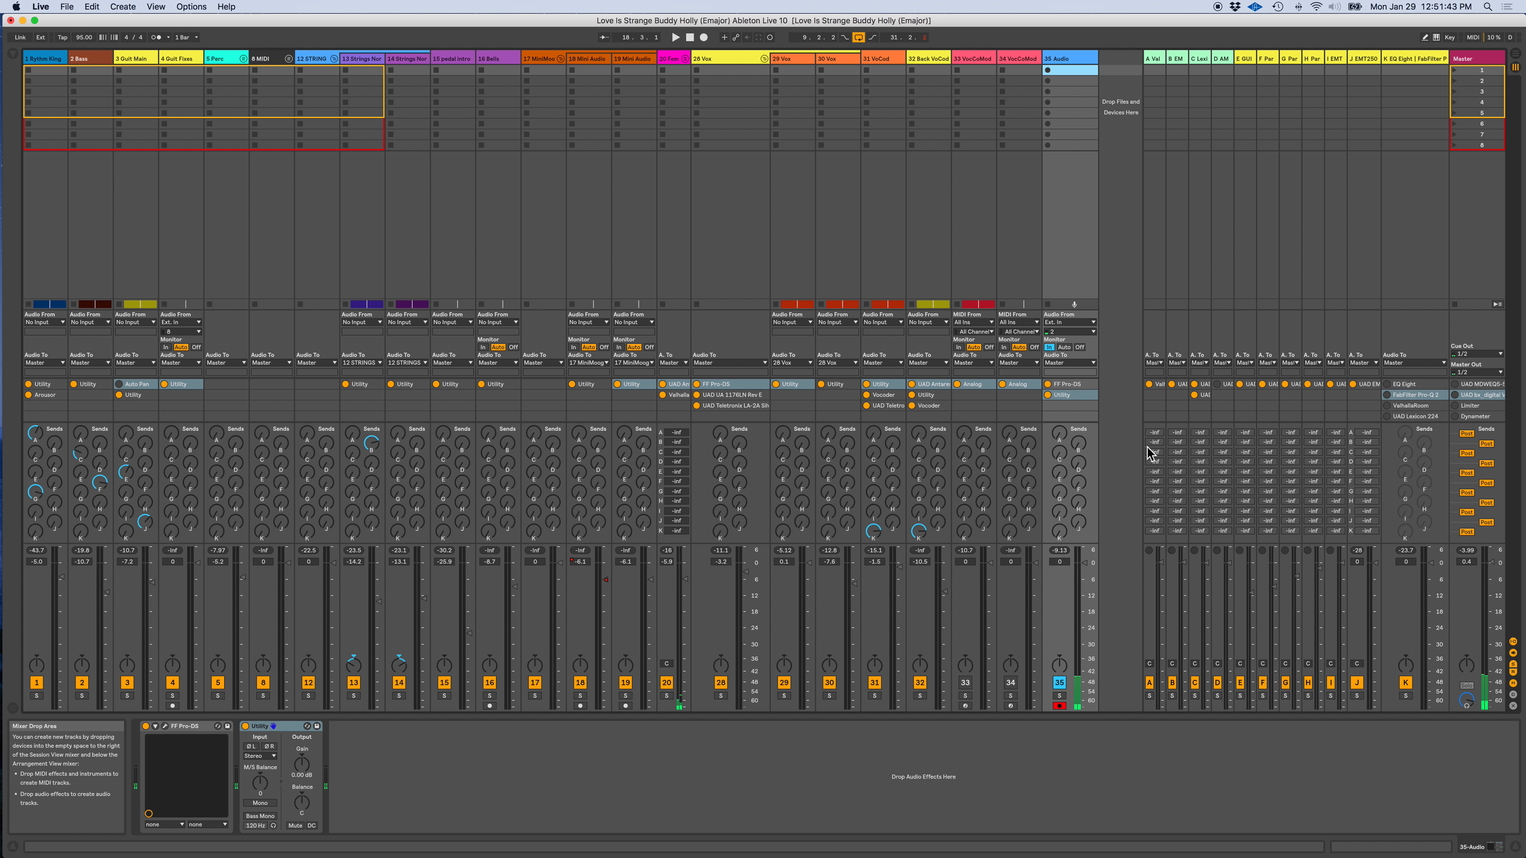
pyautogui.click(1079, 347)
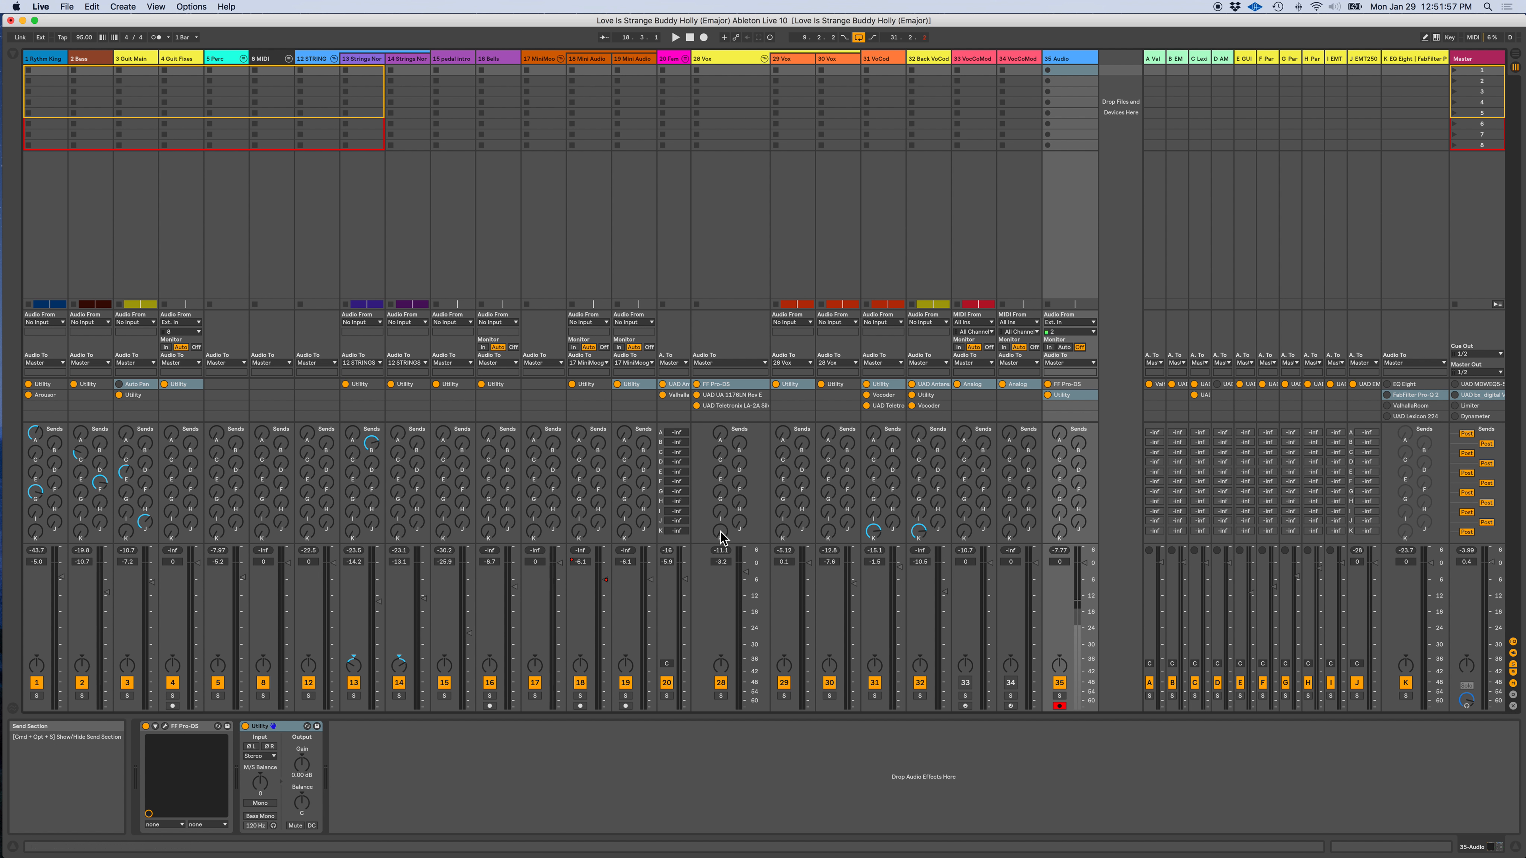
# - Raise the 28 Vox group's send to return K and activate ValhallaRoom on that return
pyautogui.moveTo(720, 530); pyautogui.dragTo(720, 523)
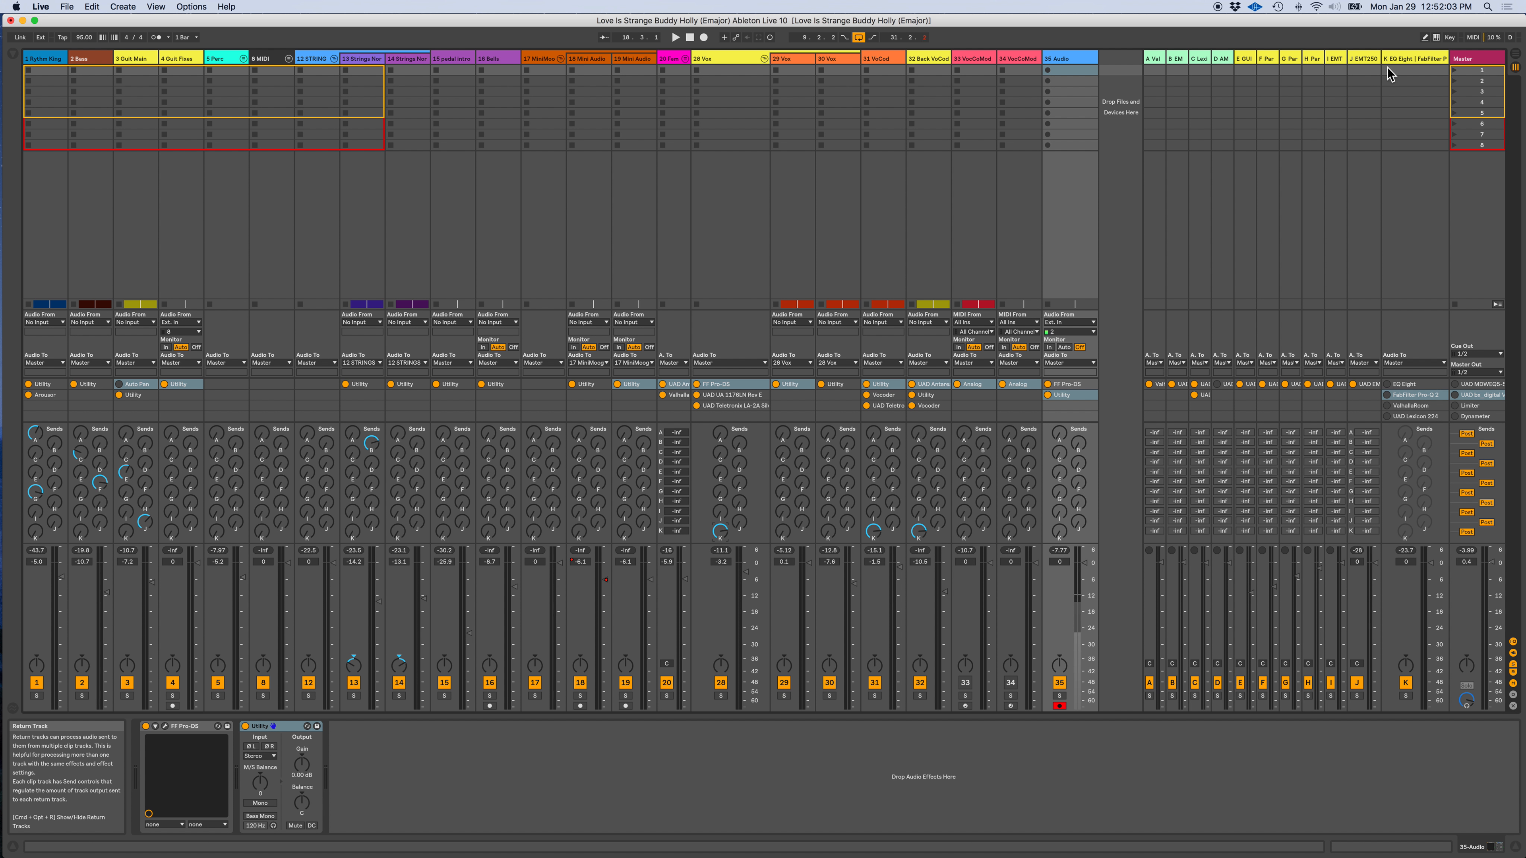
pyautogui.click(1408, 60)
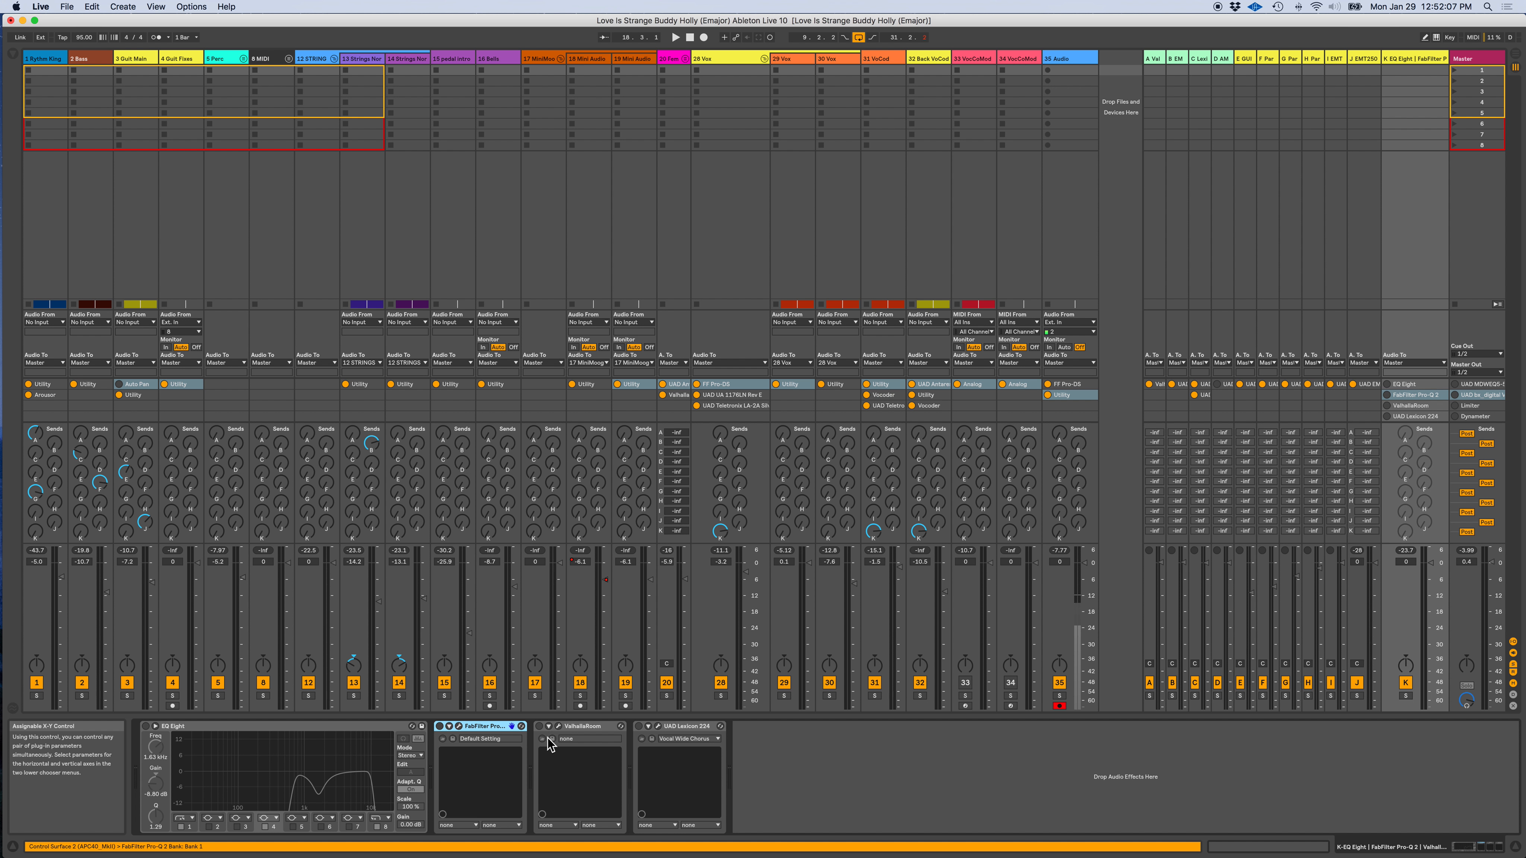
pyautogui.click(539, 727)
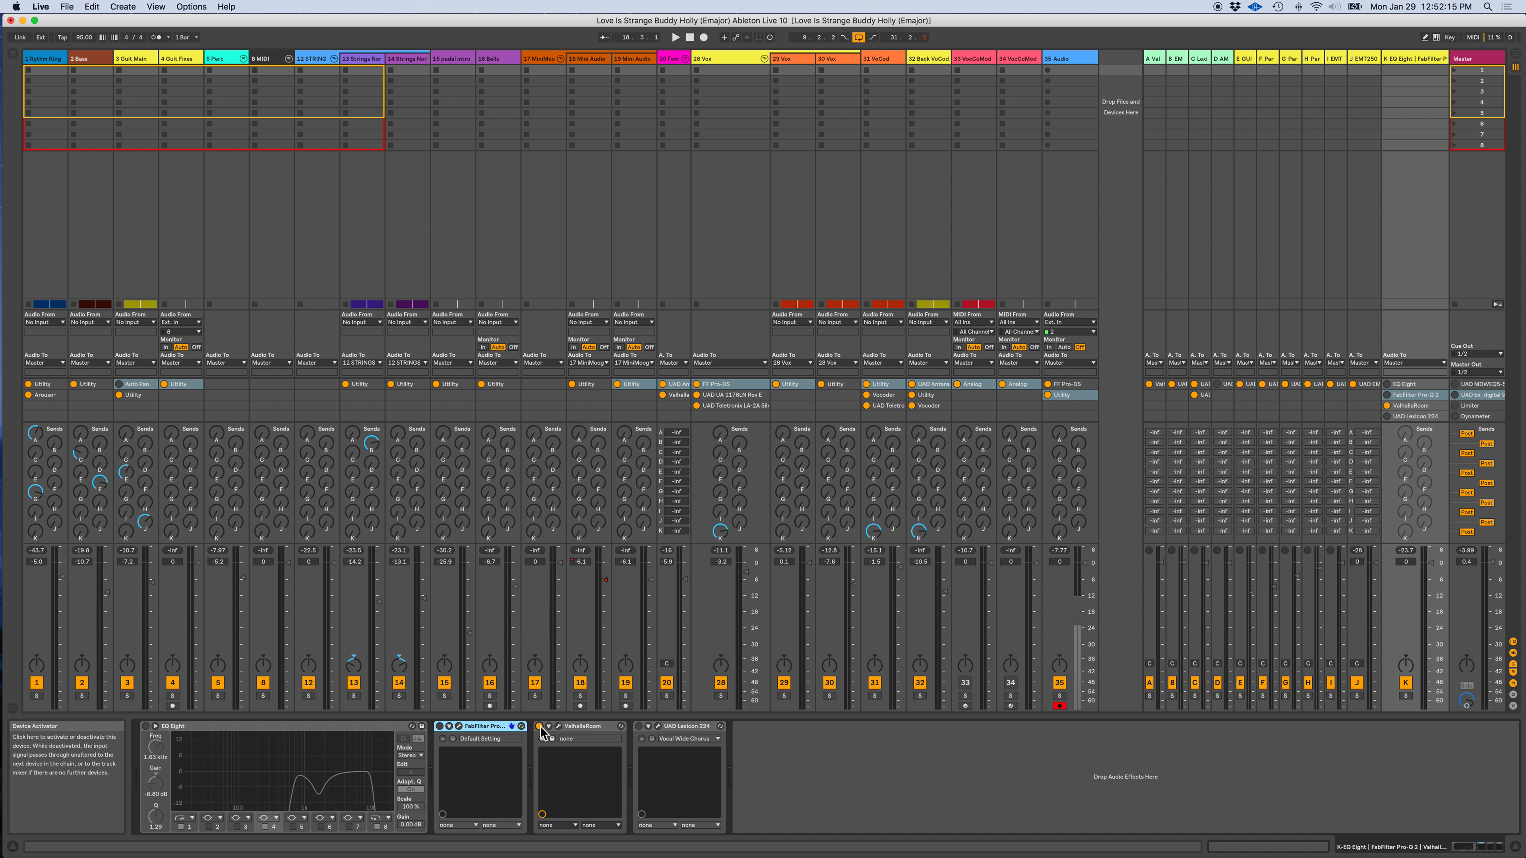
# - Audition the song with the reverb and set the 28 Vox group's send to return K to -4.4 dB
pyautogui.press('Tab')
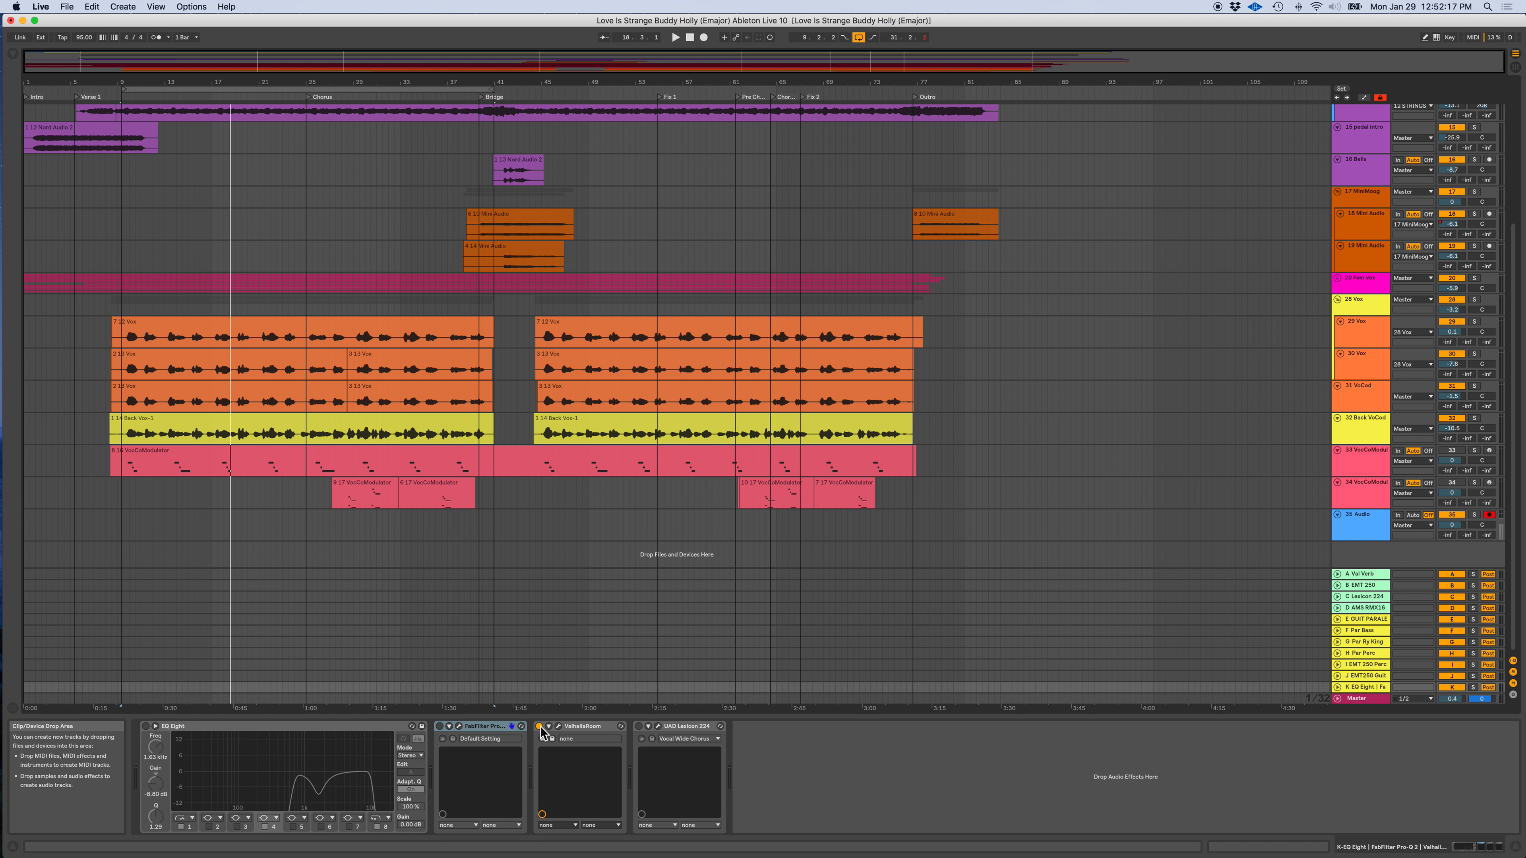
pyautogui.press('space')
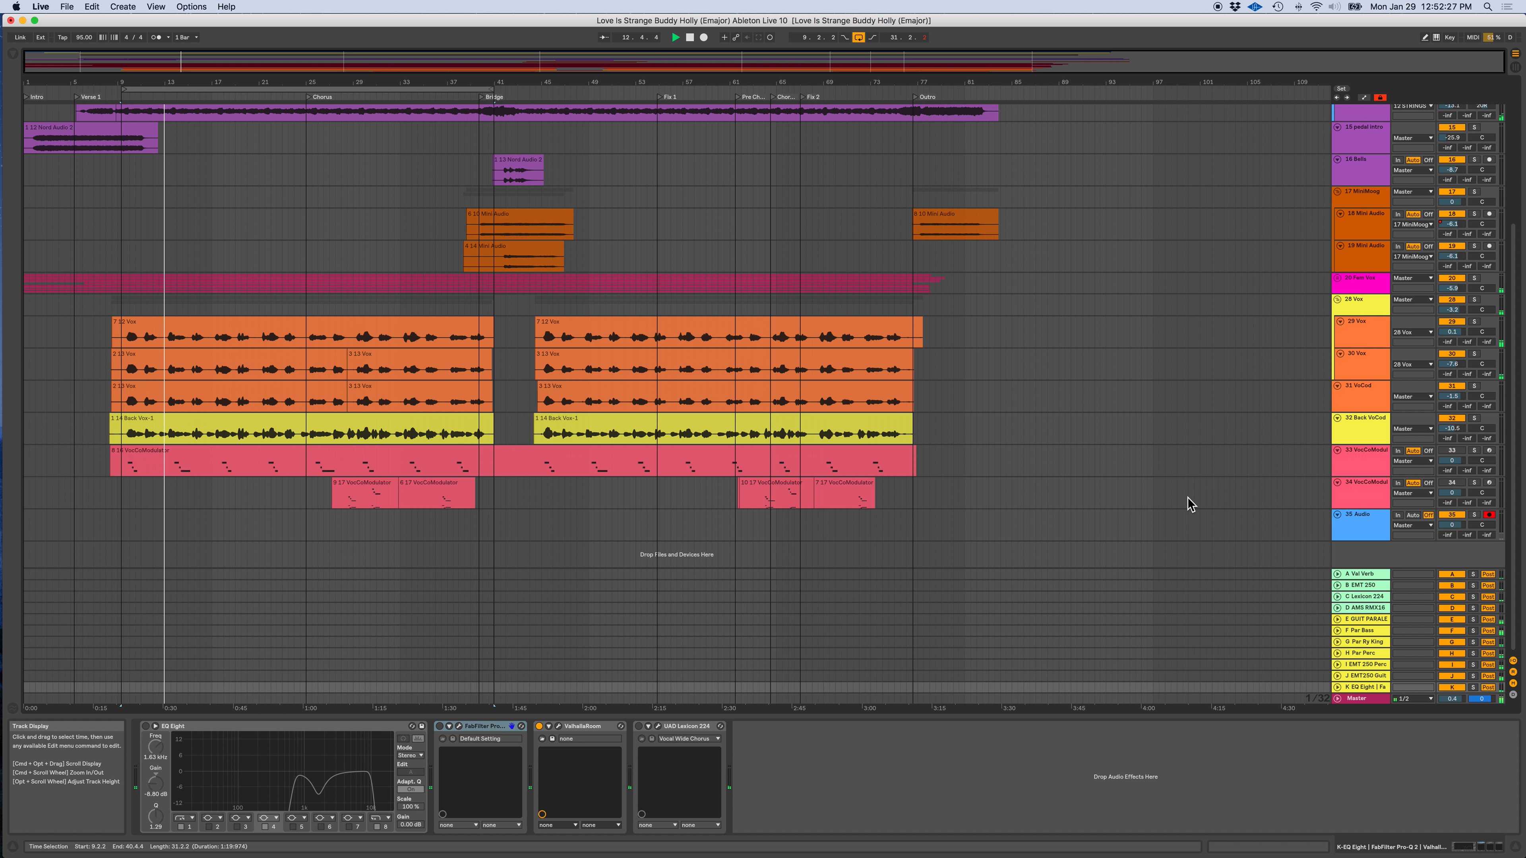
pyautogui.press('Tab')
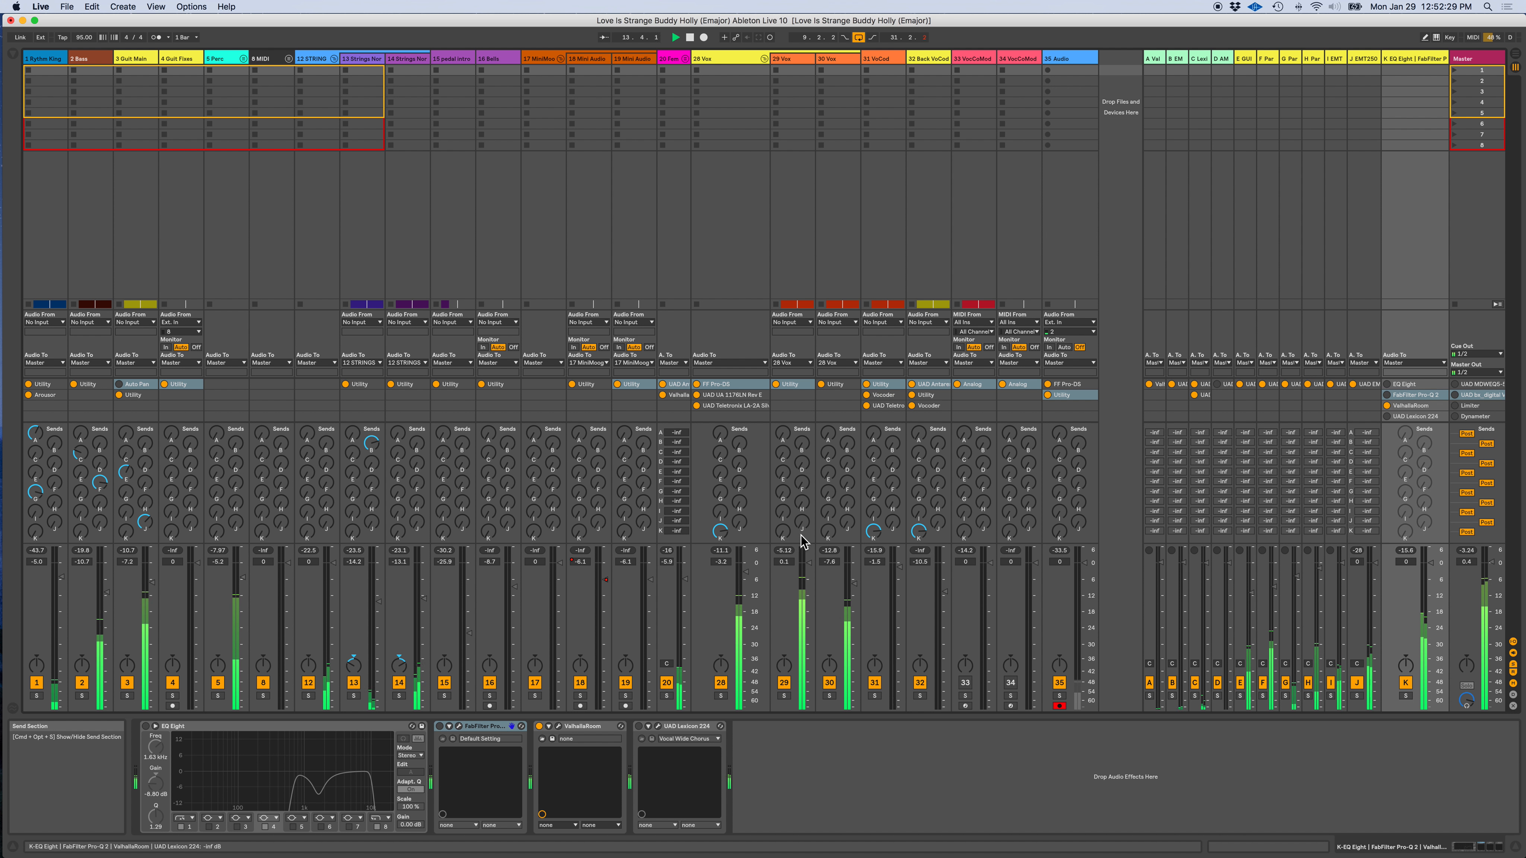
pyautogui.moveTo(725, 532); pyautogui.dragTo(724, 518)
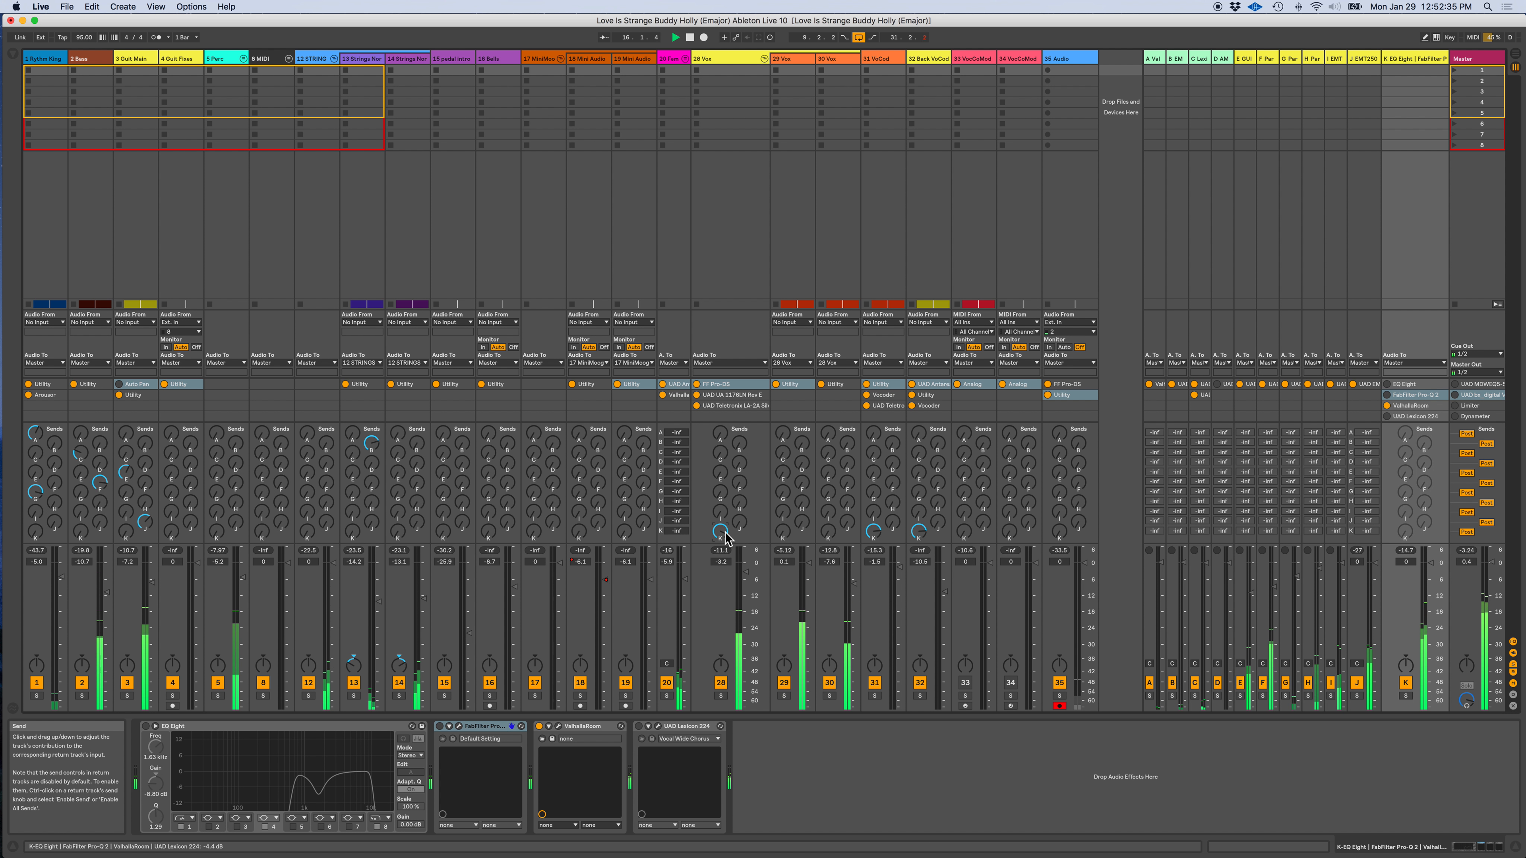
pyautogui.press('space')
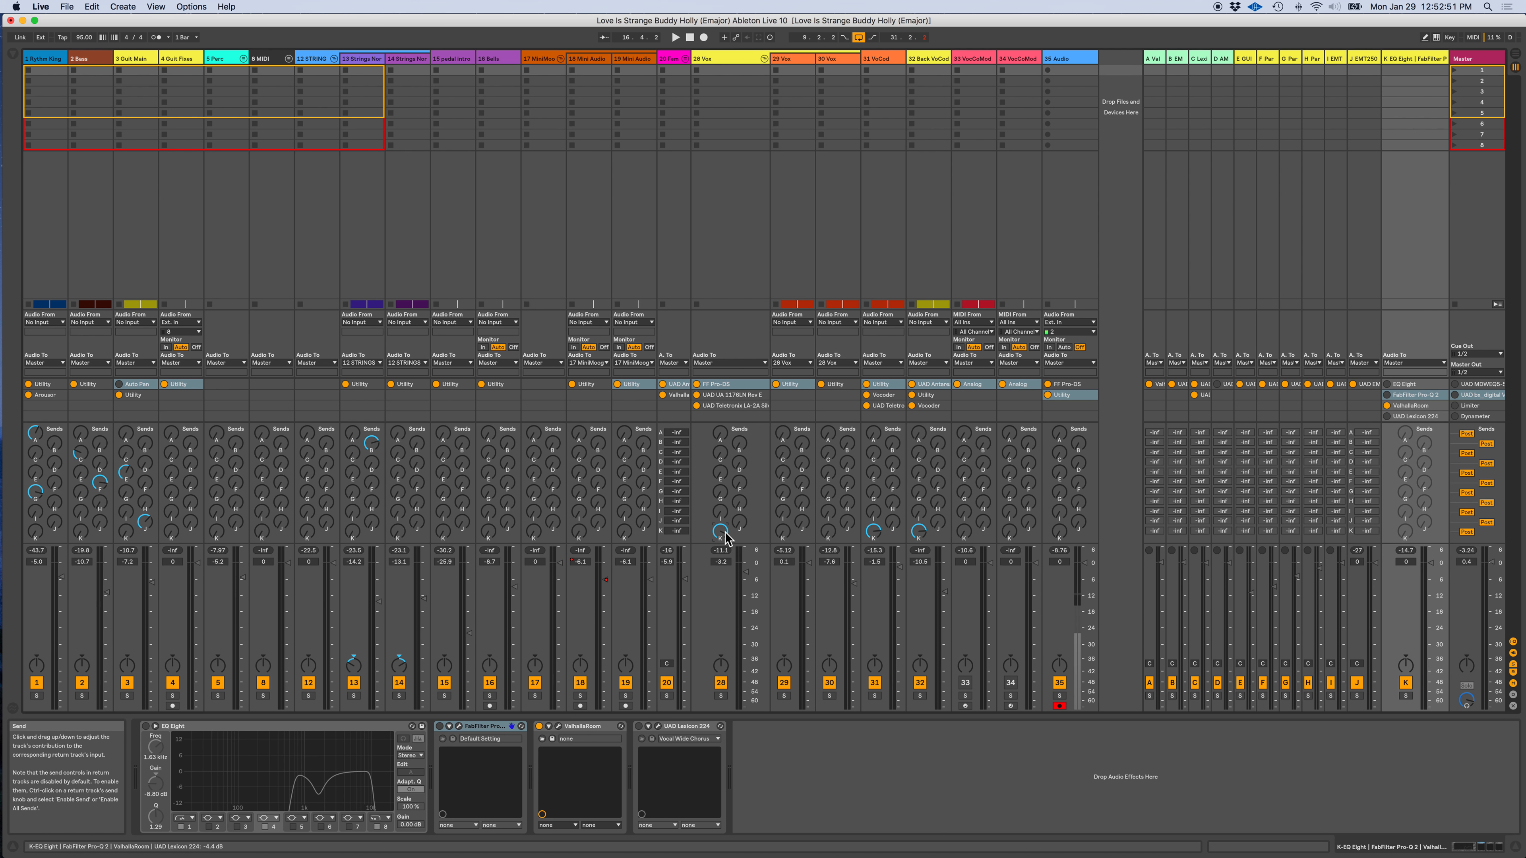
# - Open the FabFilter Pro-Q 2 and ValhallaRoom windows on return K to examine their settings, closing ValhallaRoom again
pyautogui.click(459, 727)
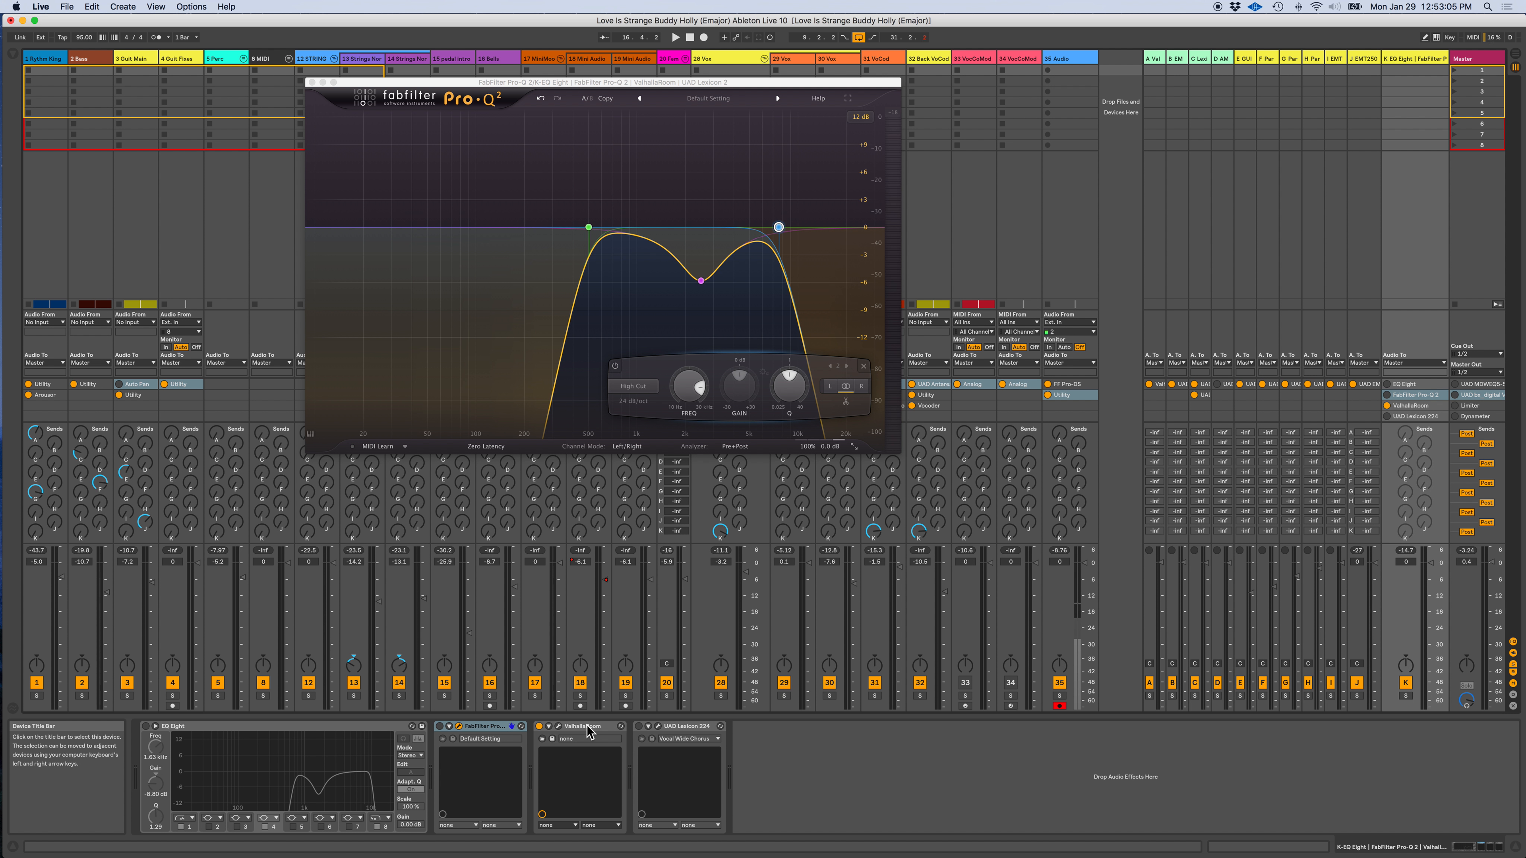
pyautogui.click(559, 727)
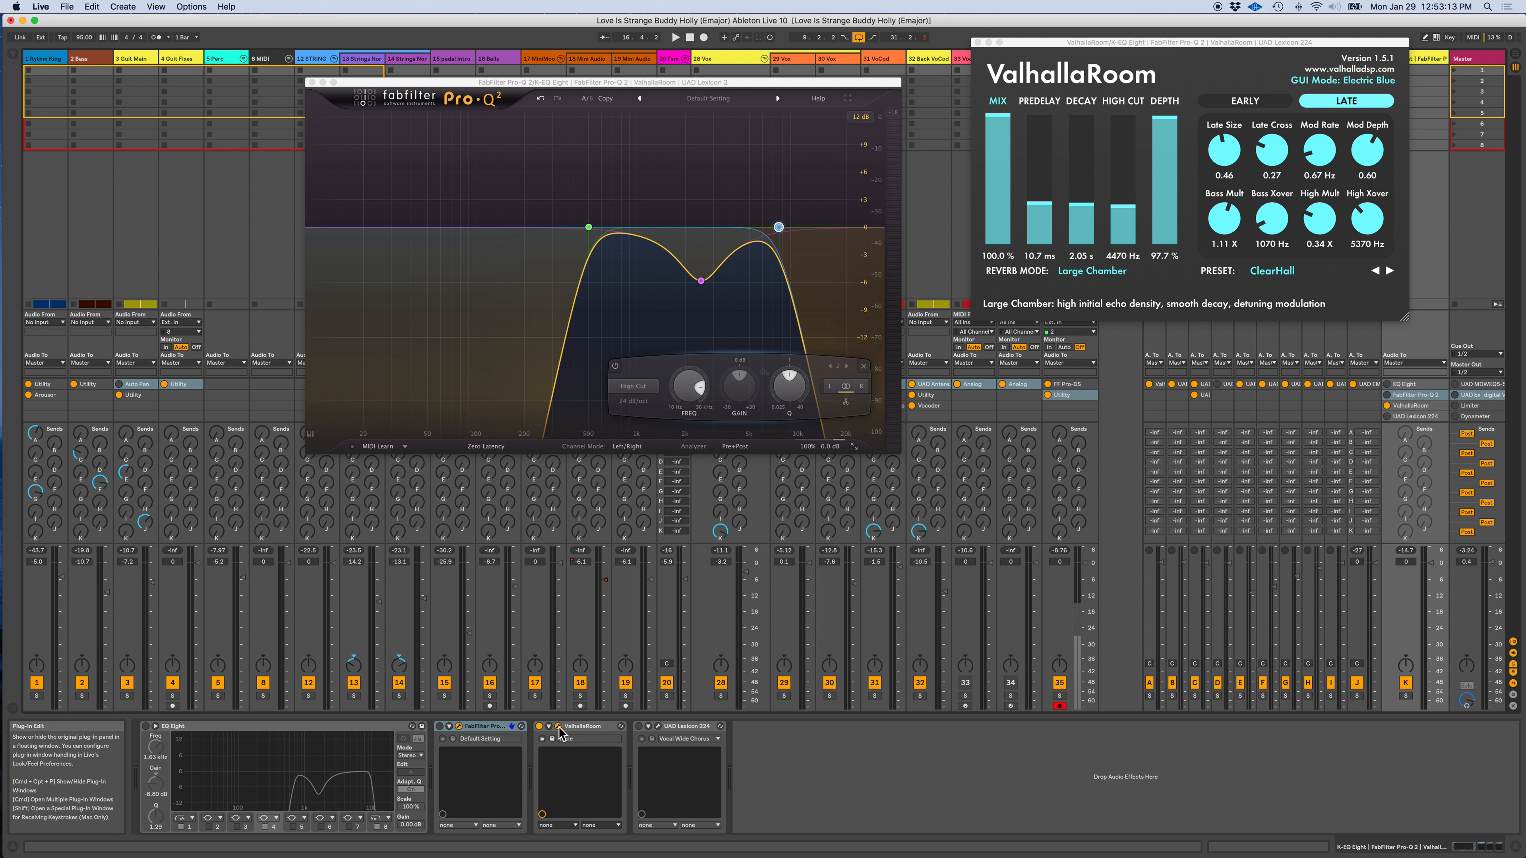
pyautogui.click(559, 728)
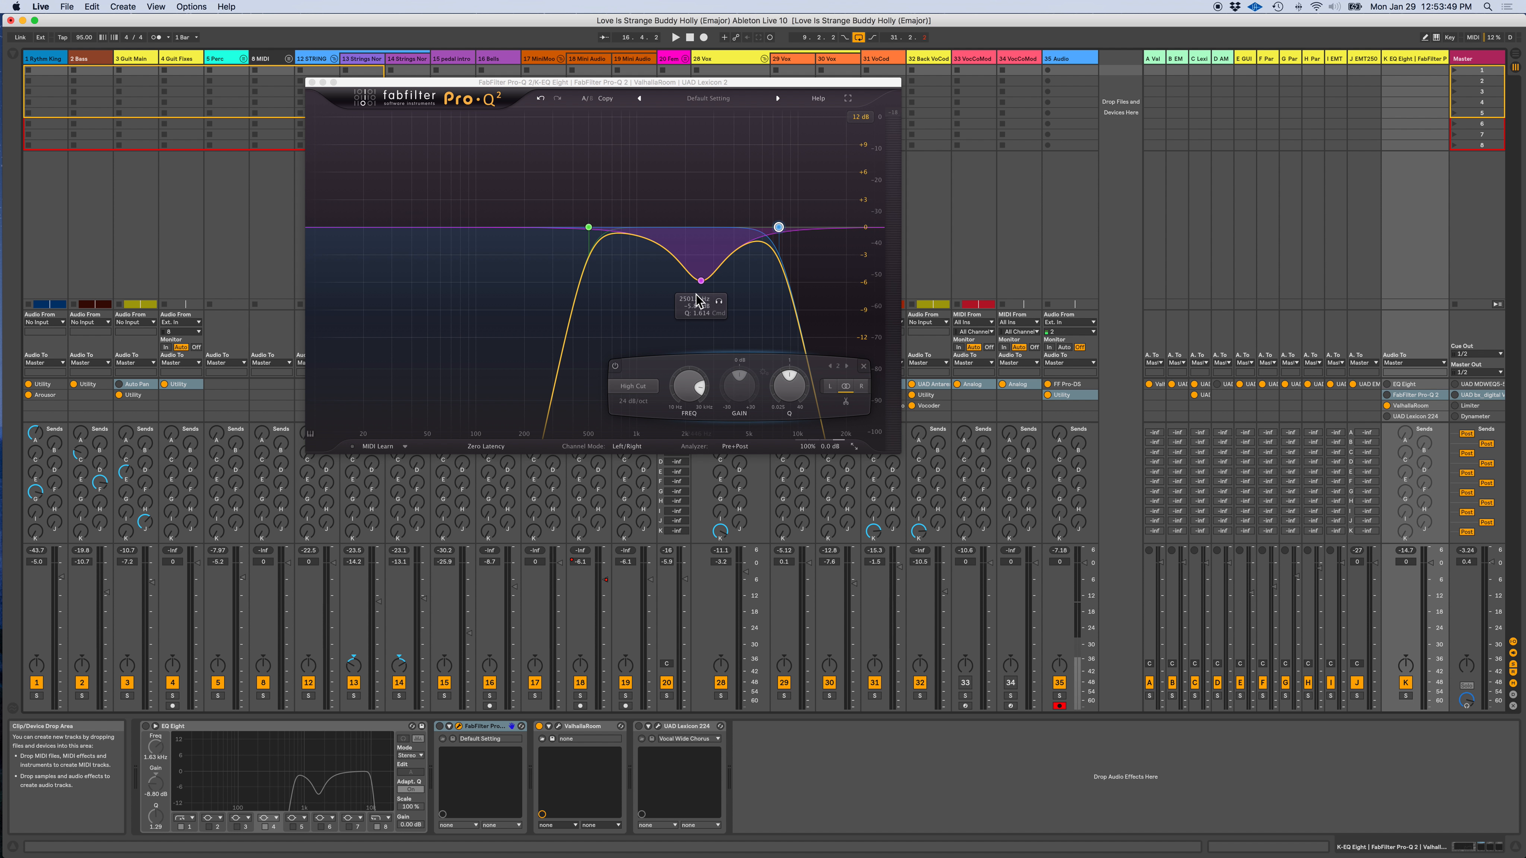
# - Activate FabFilter Pro-Q 2 on return K and audition it over the arrangement, moving its window clear of the first vocal clips
pyautogui.click(441, 727)
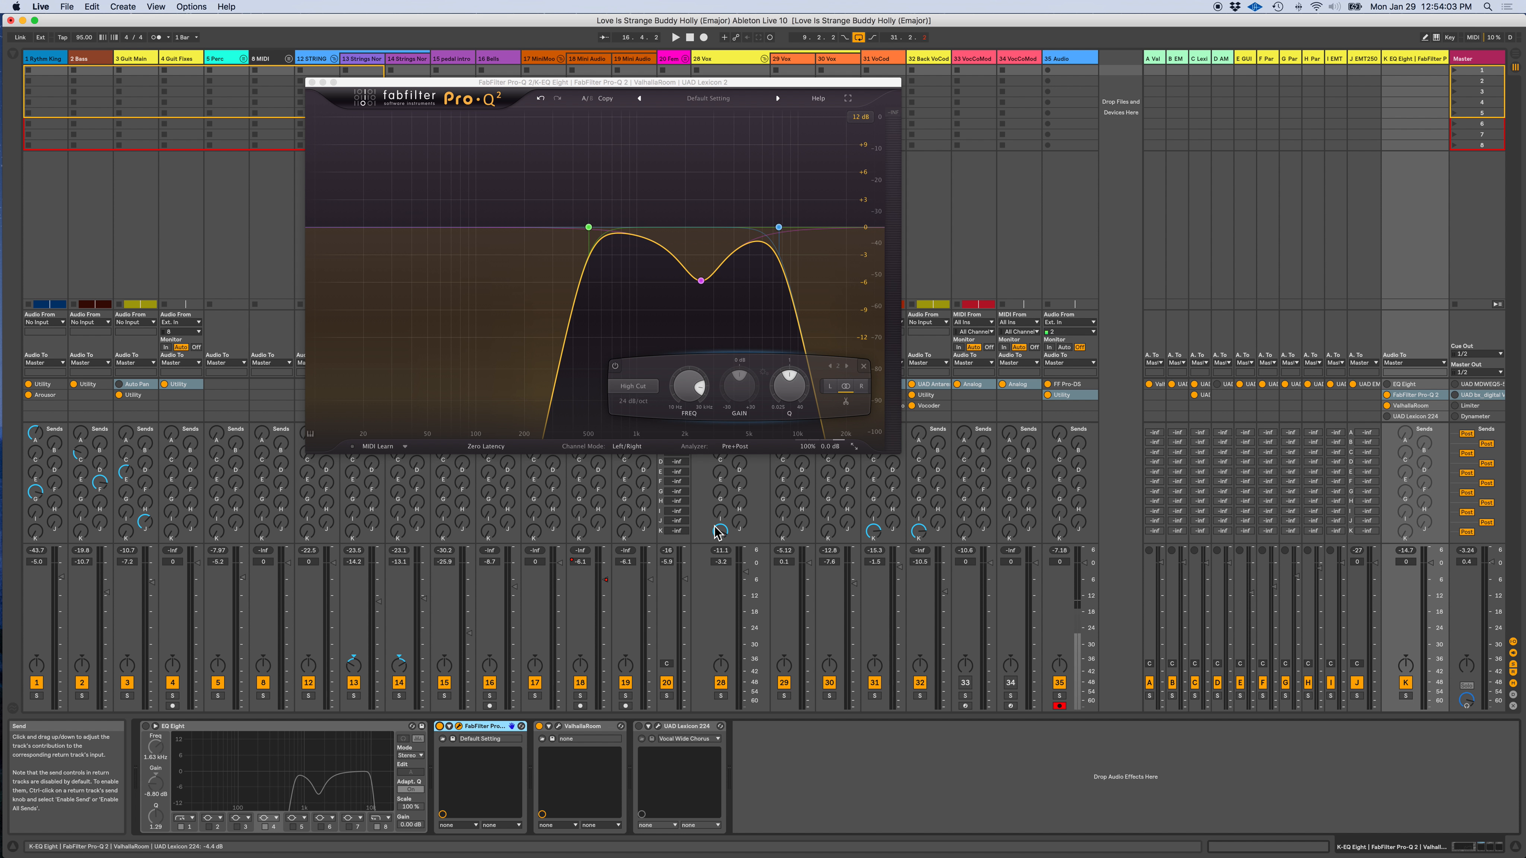
pyautogui.press('space')
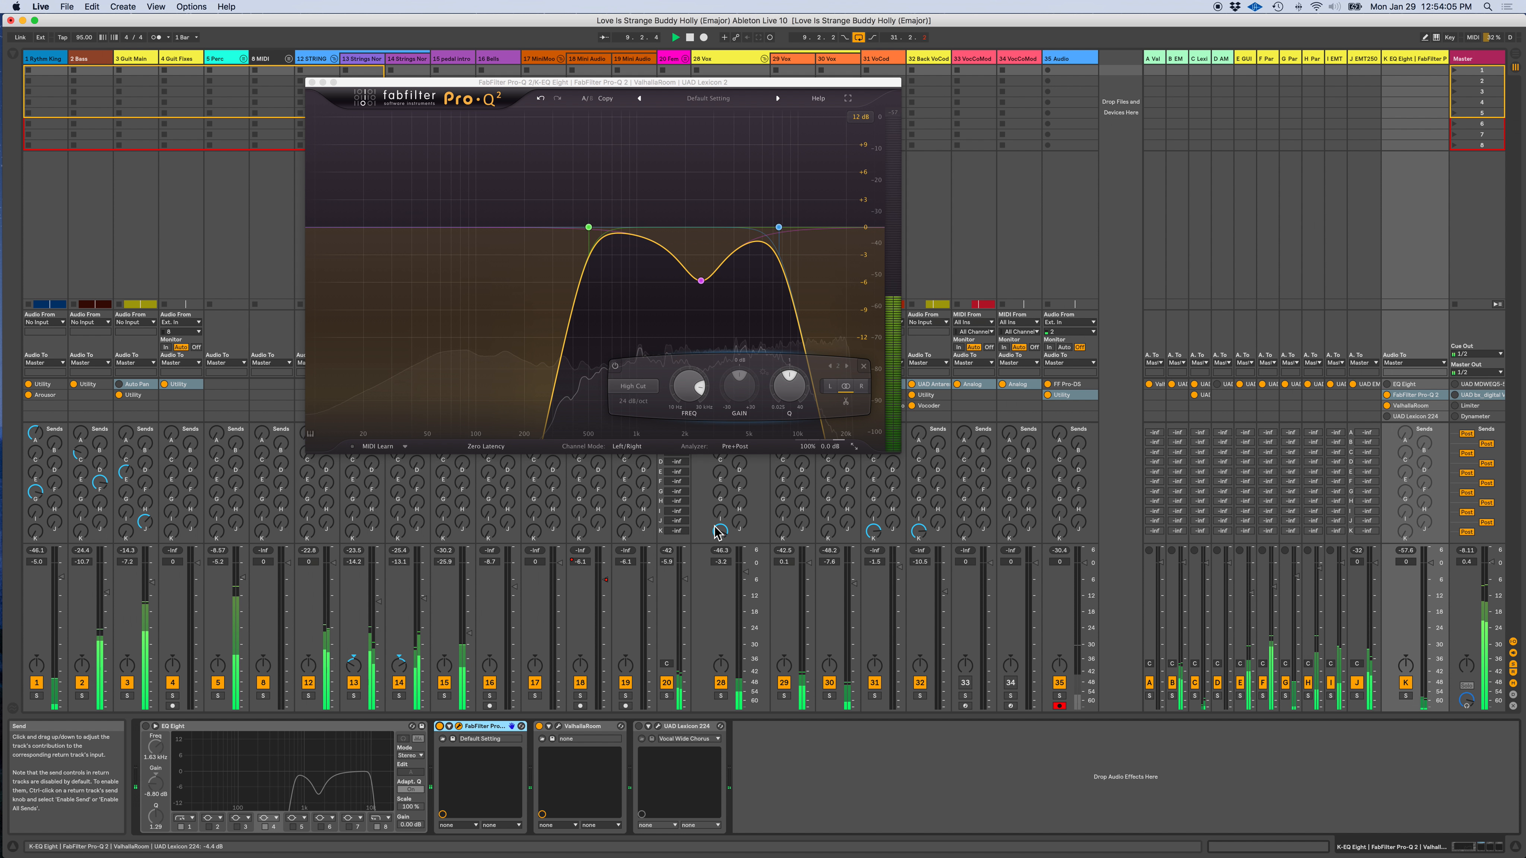
pyautogui.press('Tab')
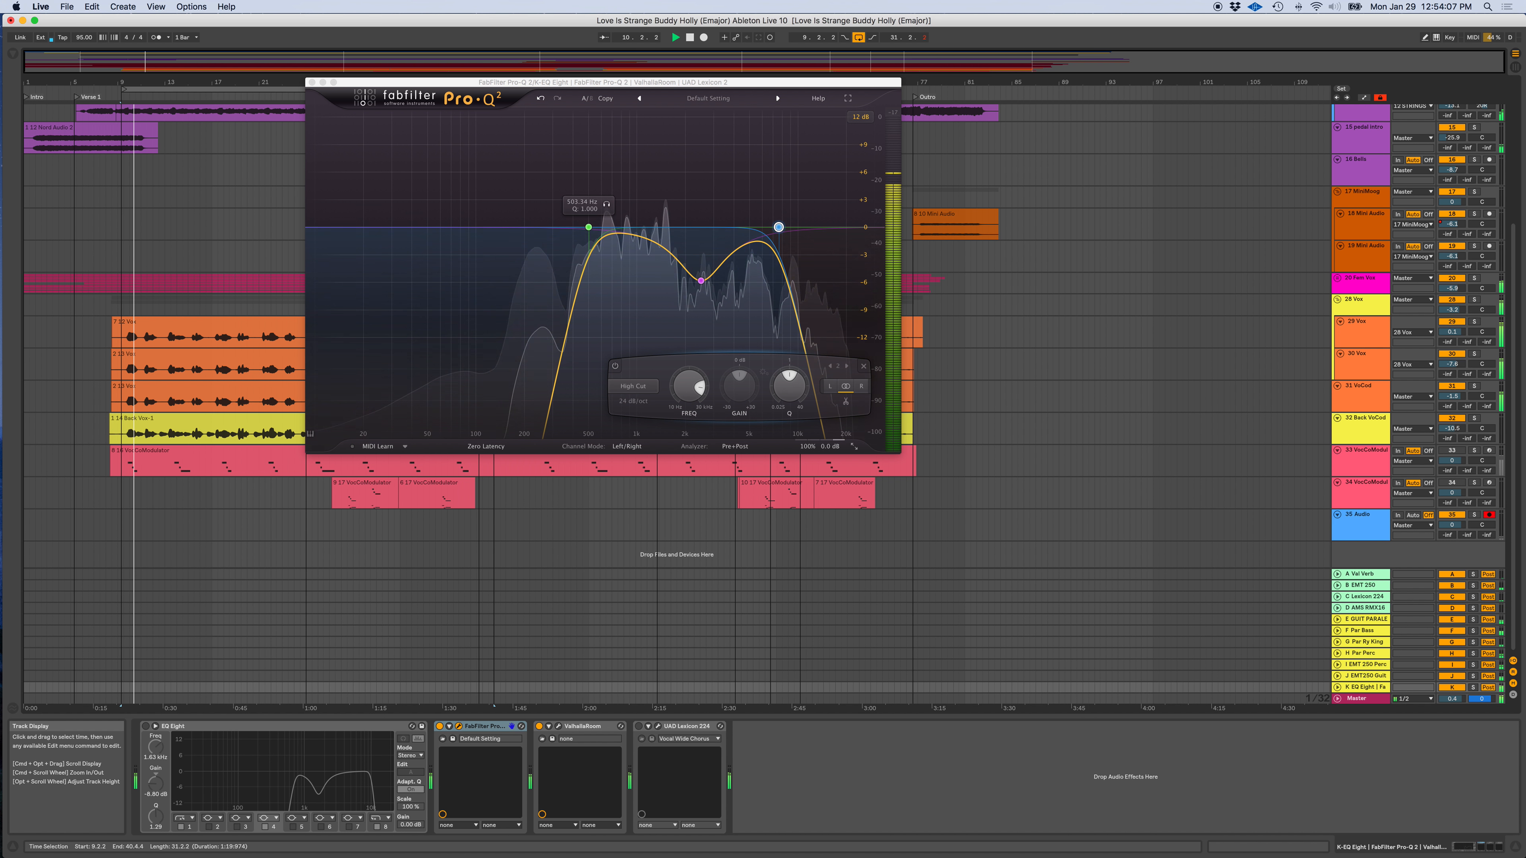
pyautogui.moveTo(772, 84); pyautogui.dragTo(1187, 151)
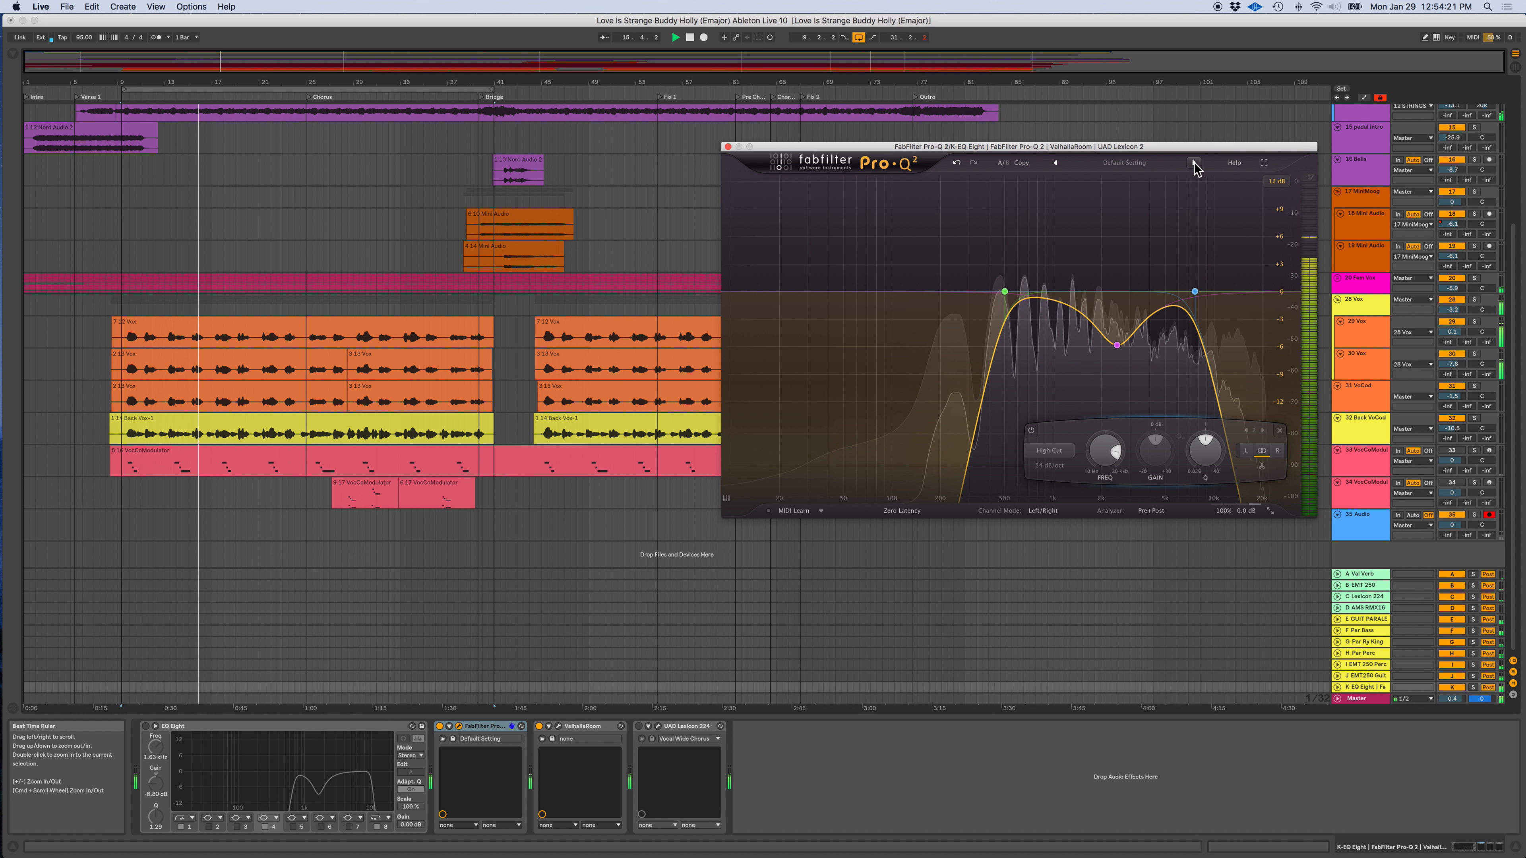
pyautogui.press('space')
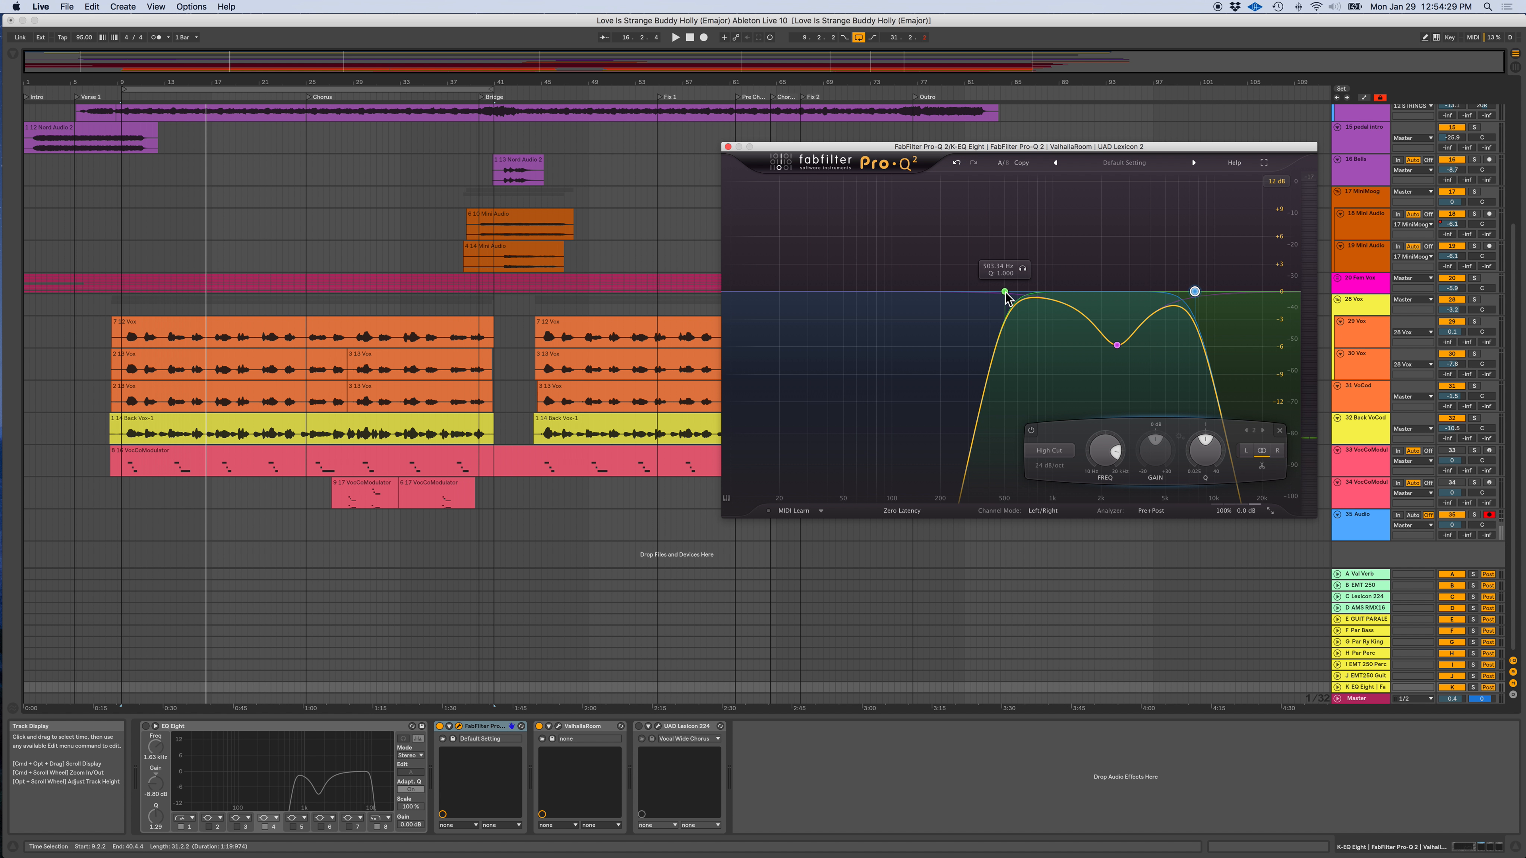
# - Delete the existing low-cut, high-cut and bell bands from Pro-Q 2 on return K
pyautogui.click(1005, 293)
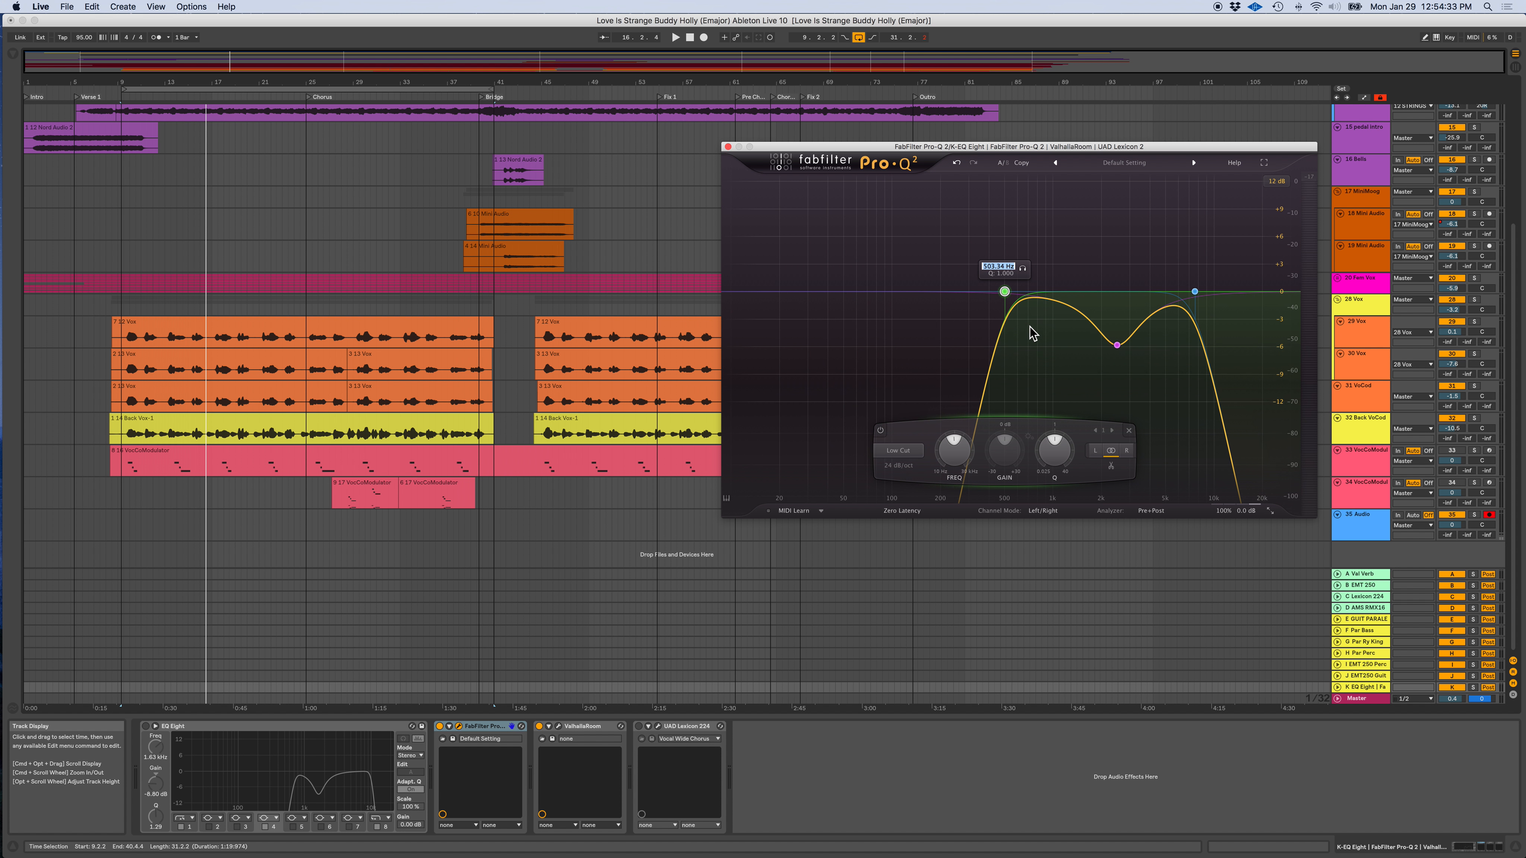
pyautogui.rightClick(1005, 292)
pyautogui.click(1037, 369)
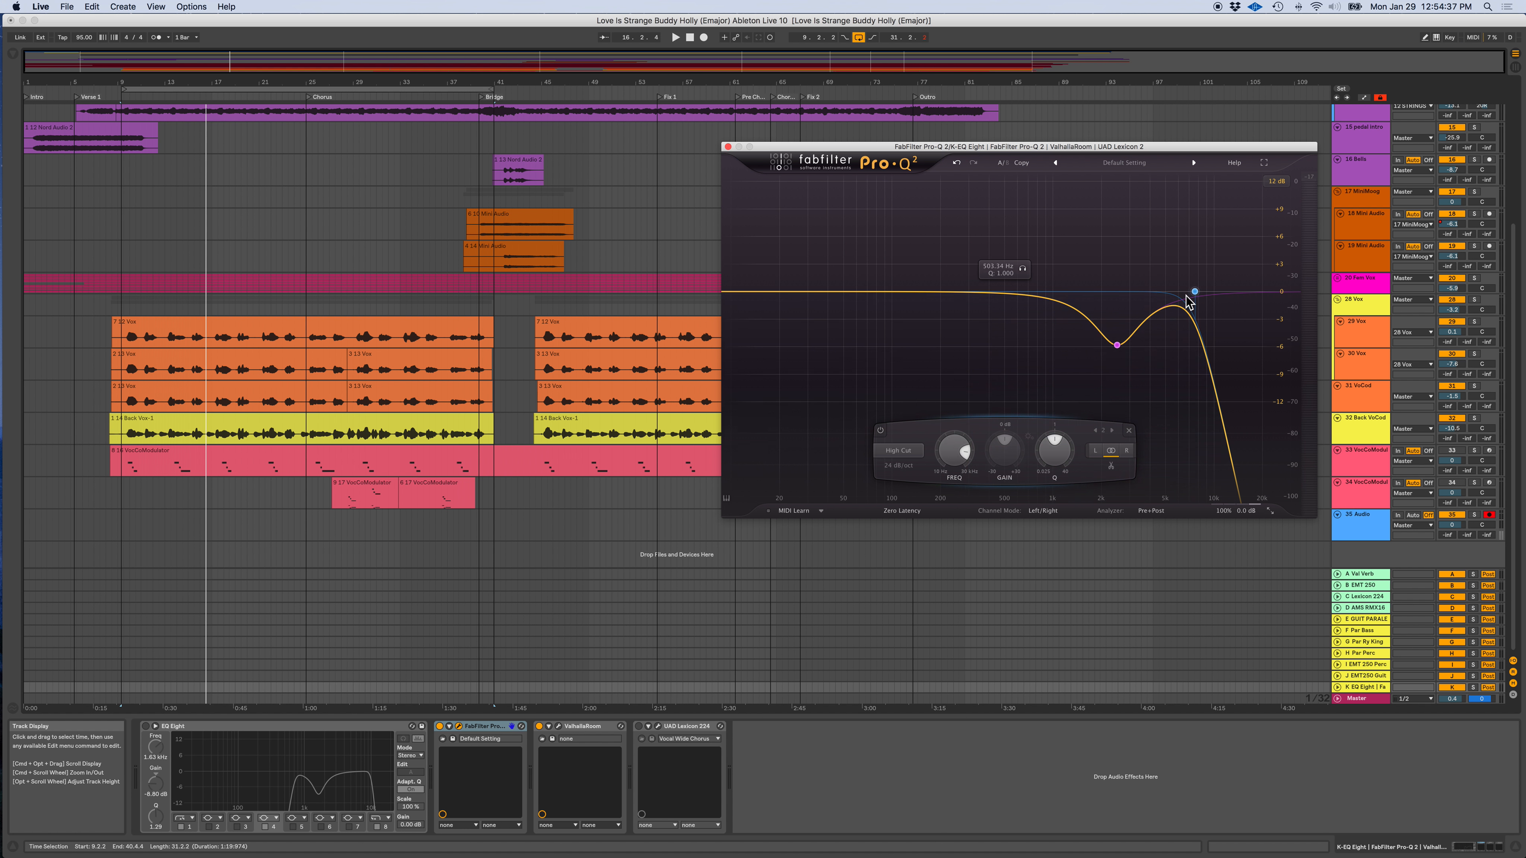
pyautogui.rightClick(1192, 294)
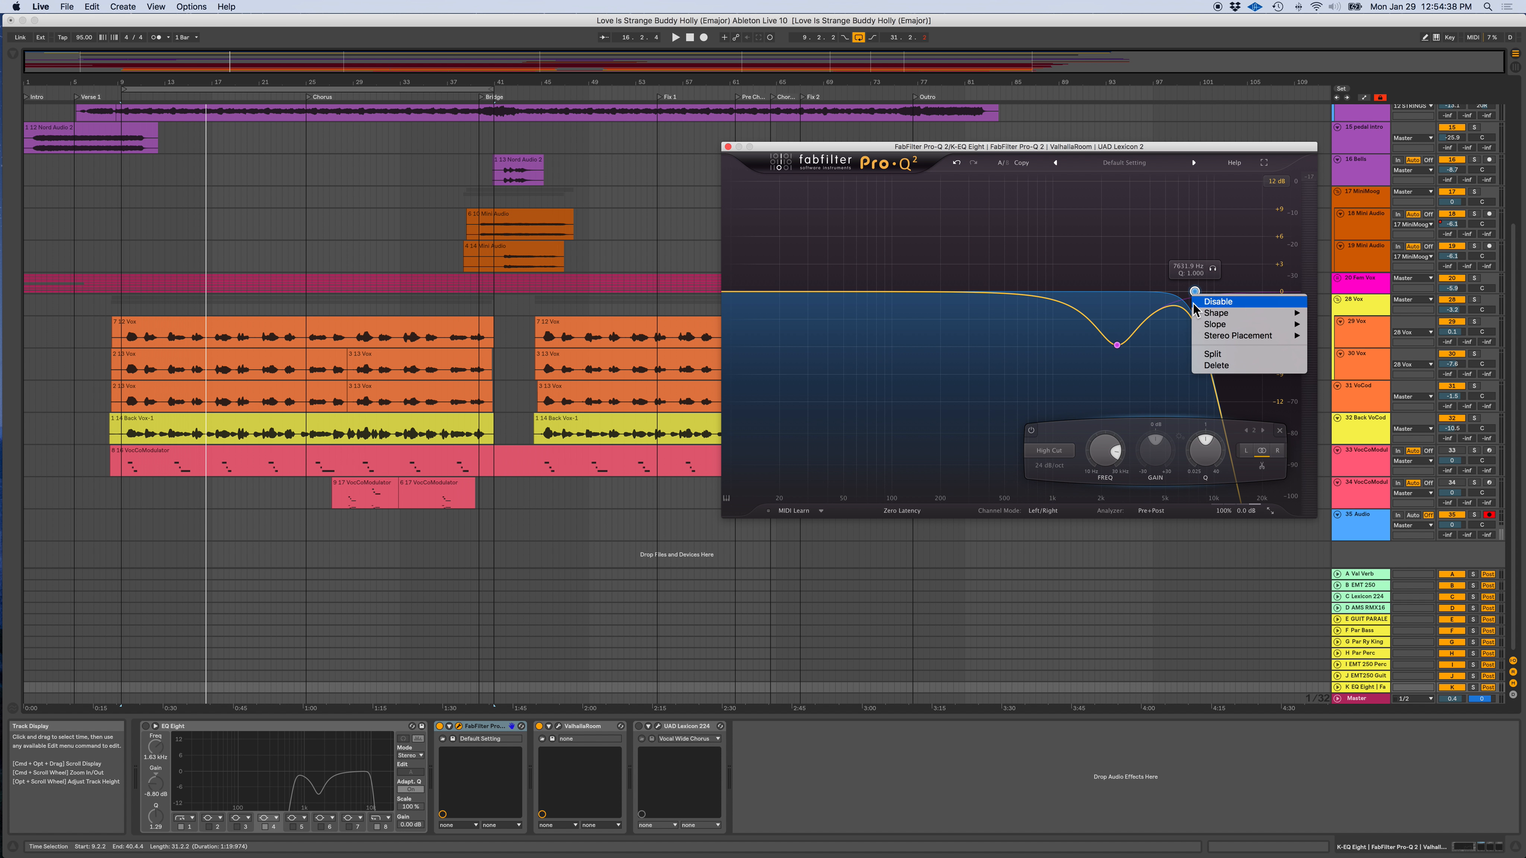
pyautogui.click(1212, 366)
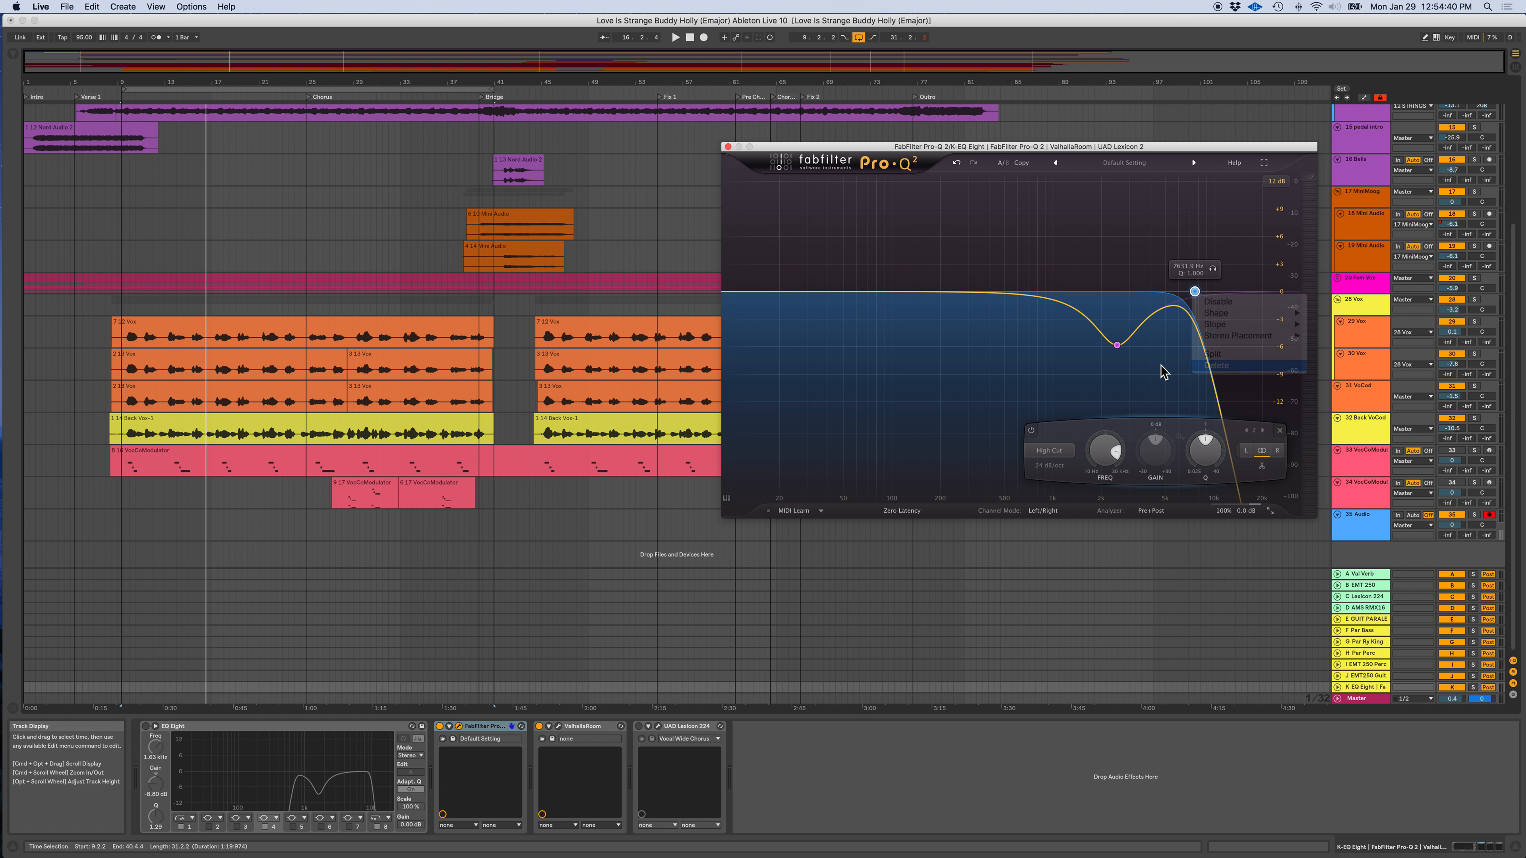
pyautogui.rightClick(1117, 346)
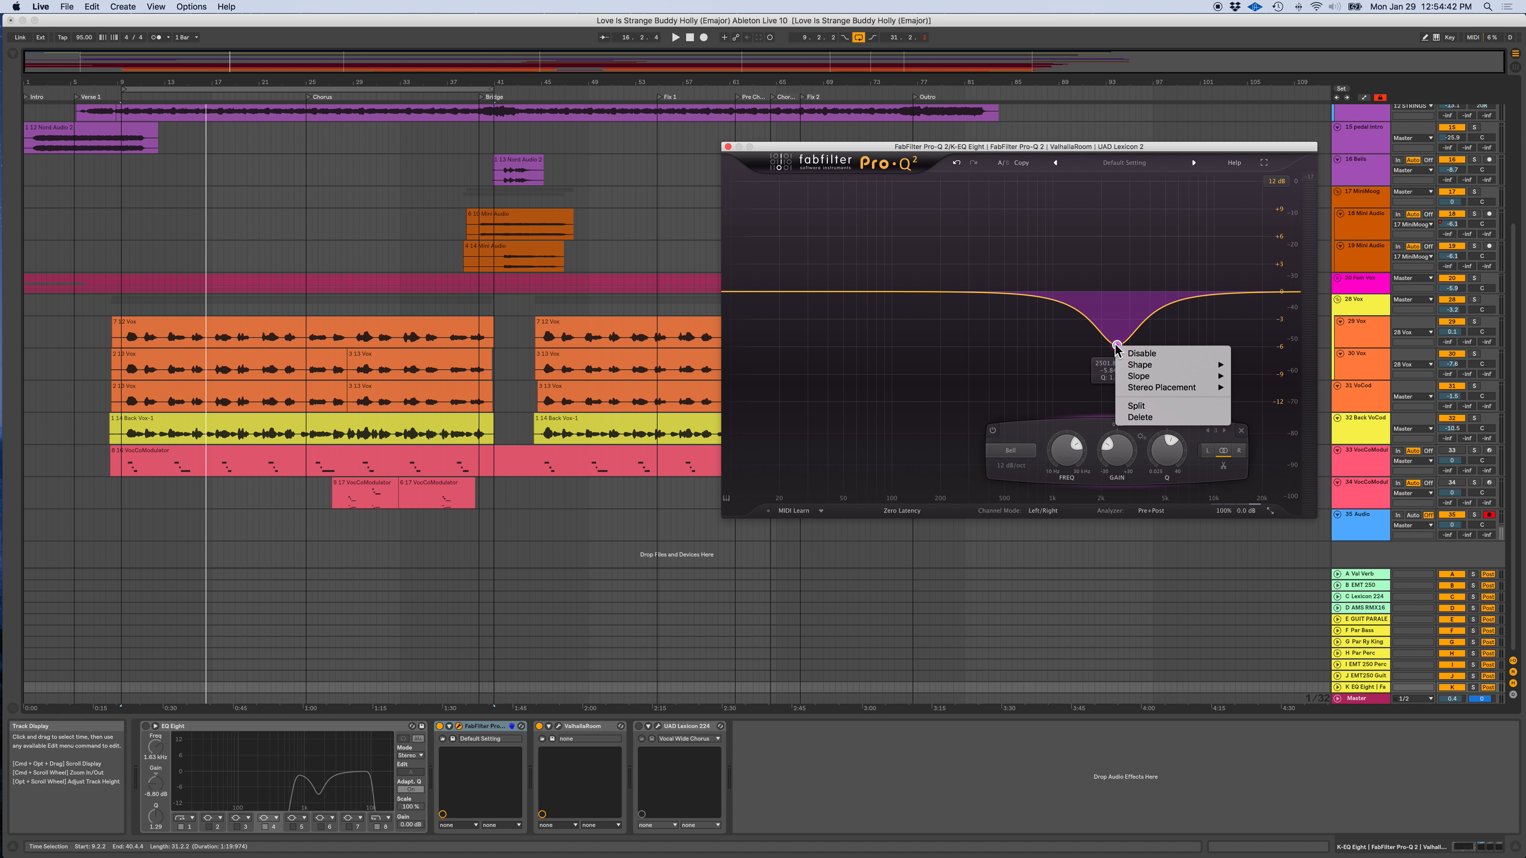
pyautogui.click(1141, 417)
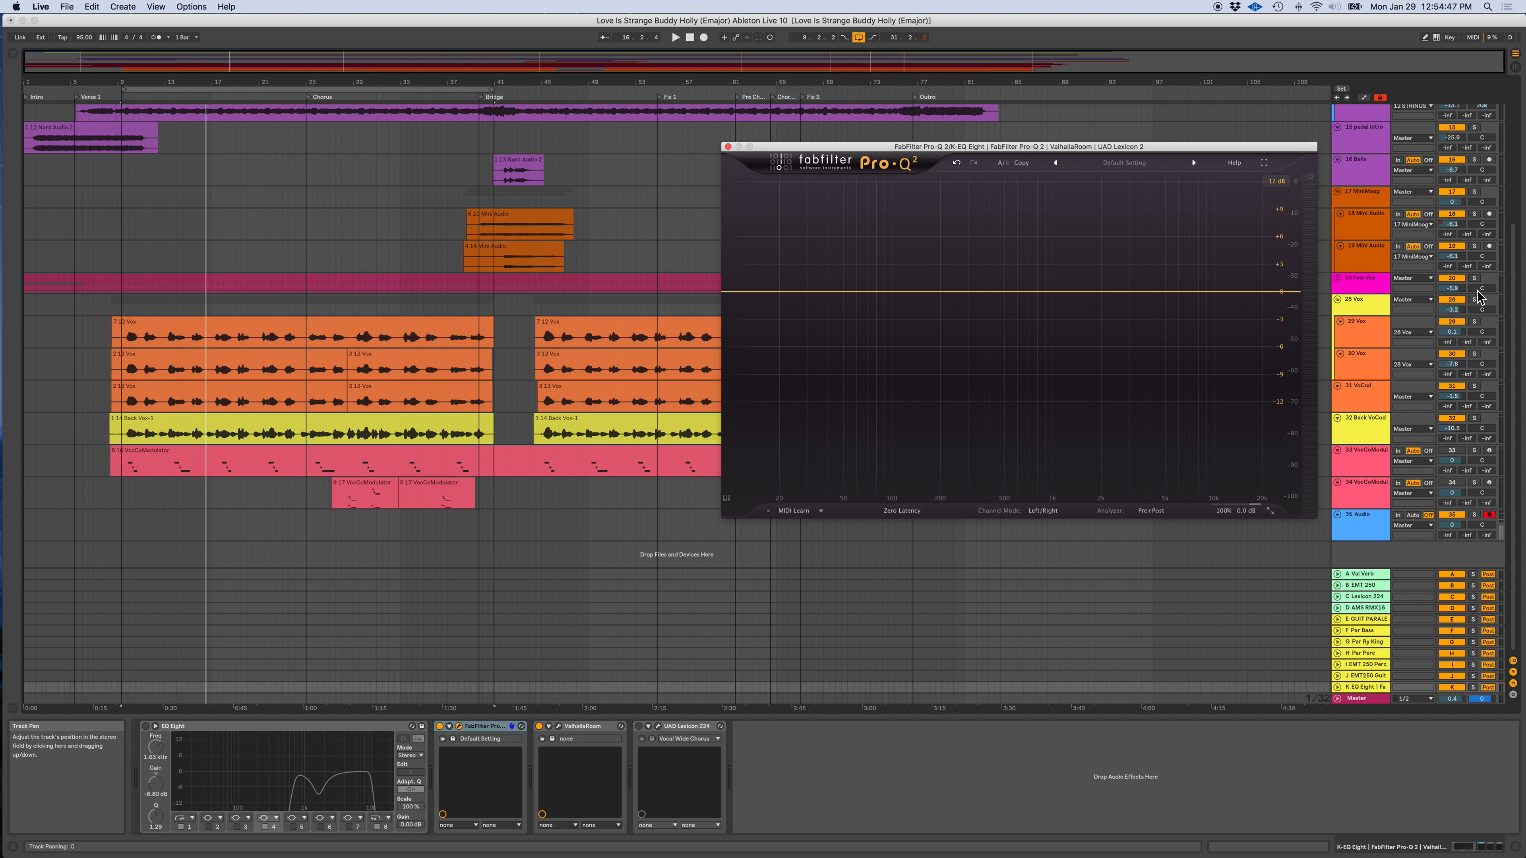
# - Solo the 28 Vox group and add a Low Cut band at about 13 Hz in Pro-Q 2
pyautogui.click(1474, 300)
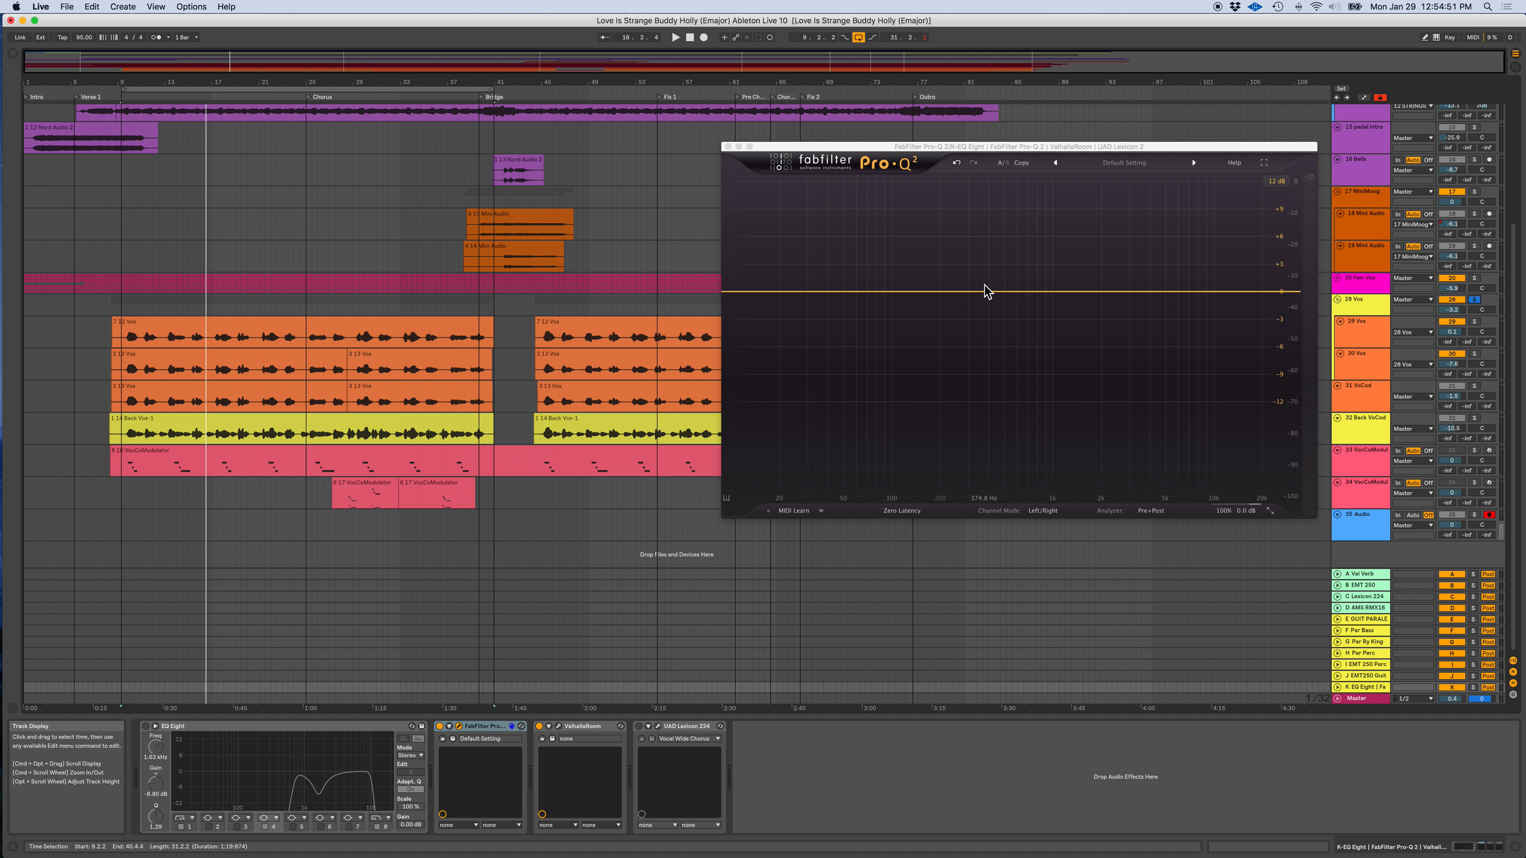
pyautogui.click(750, 292)
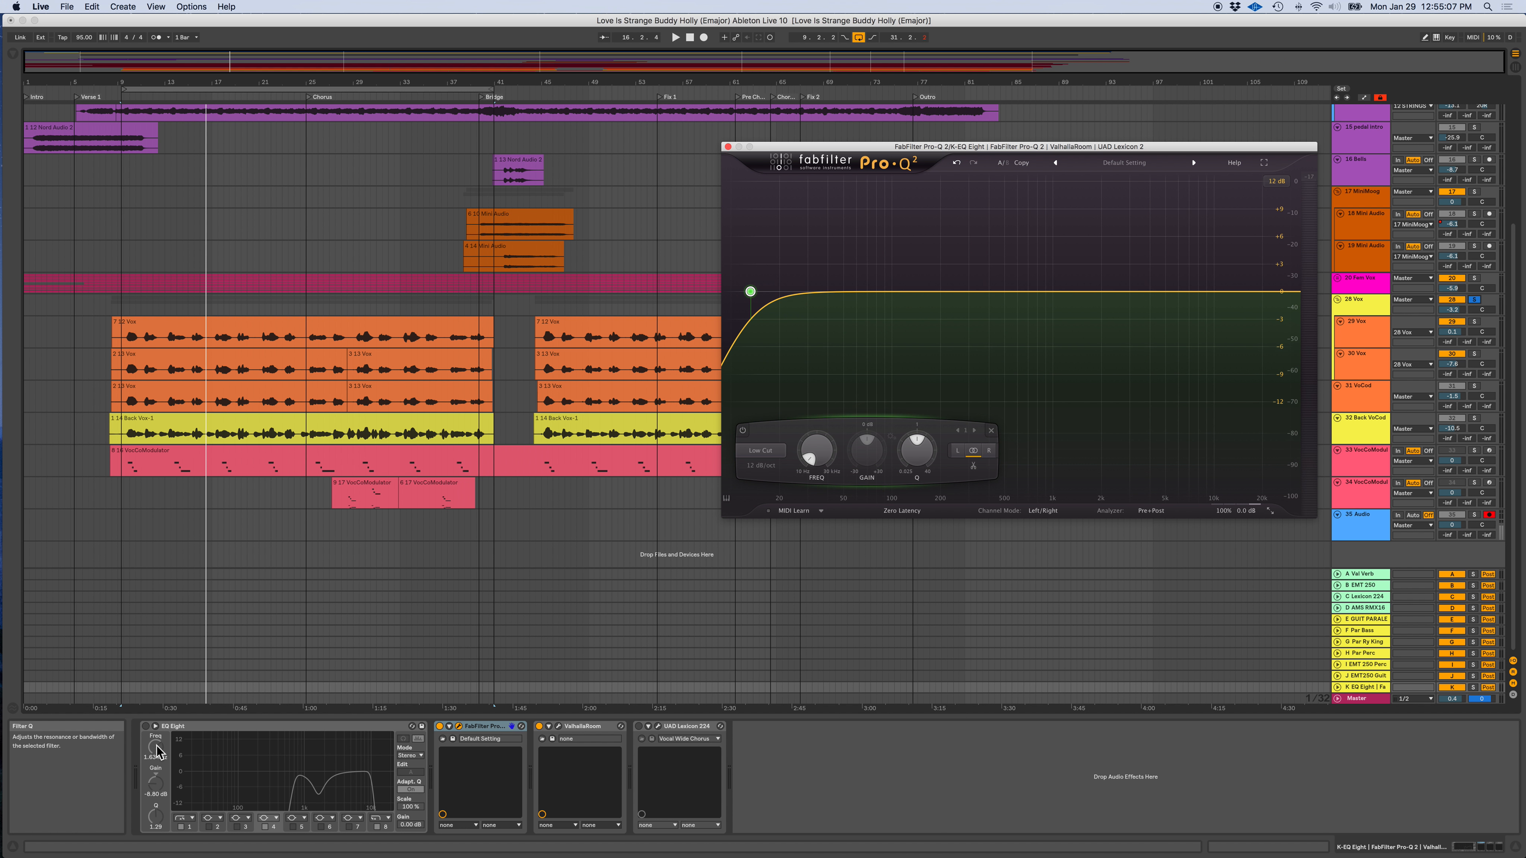
# - Activate EQ Eight on return K, toggle its first filter off and on for comparison, and deactivate EQ Eight again
pyautogui.click(150, 730)
pyautogui.click(148, 728)
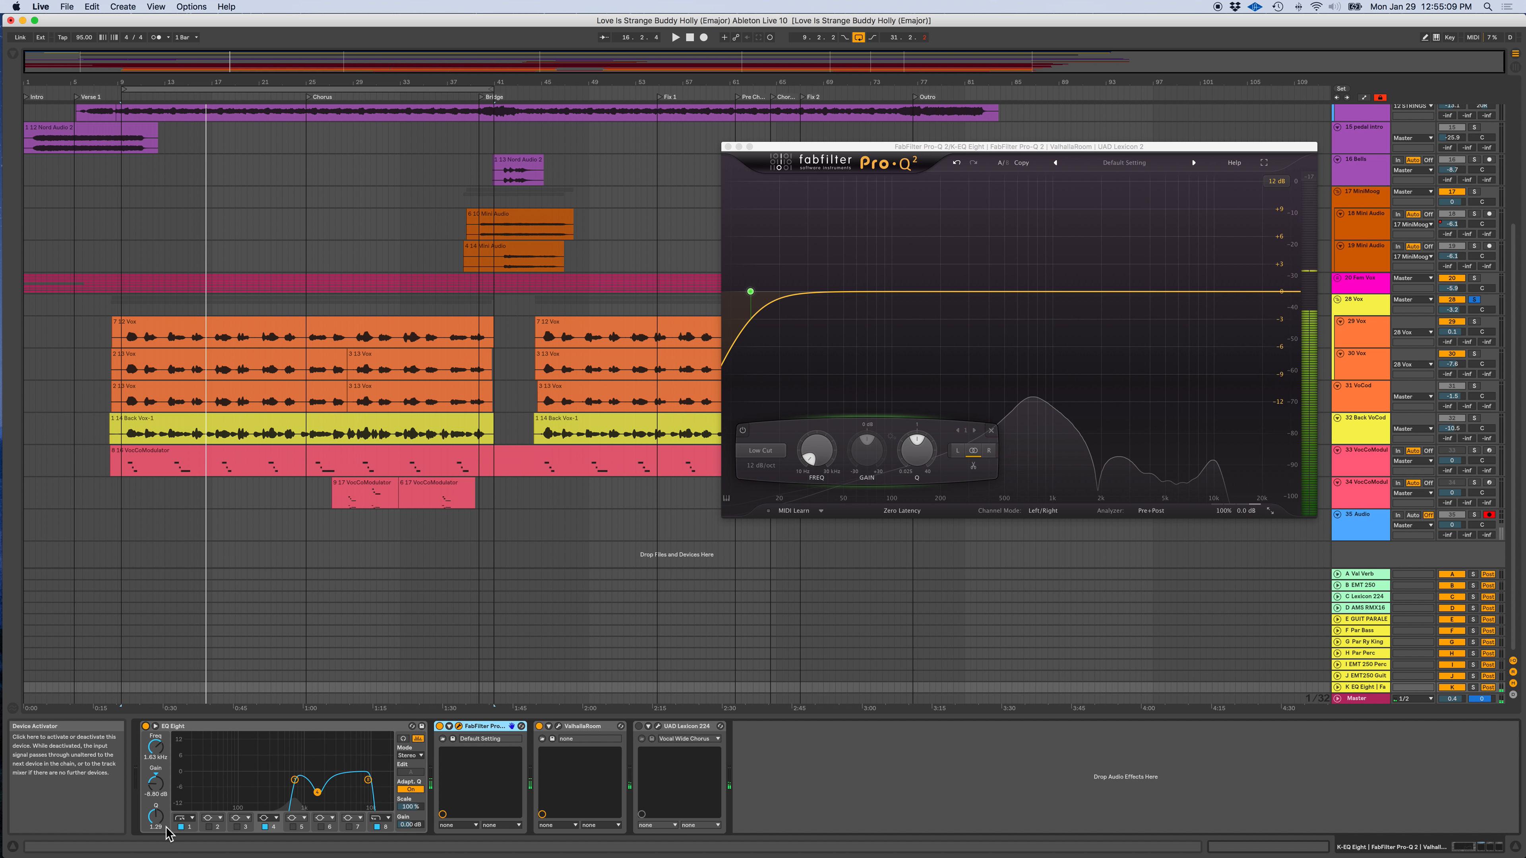
pyautogui.click(181, 827)
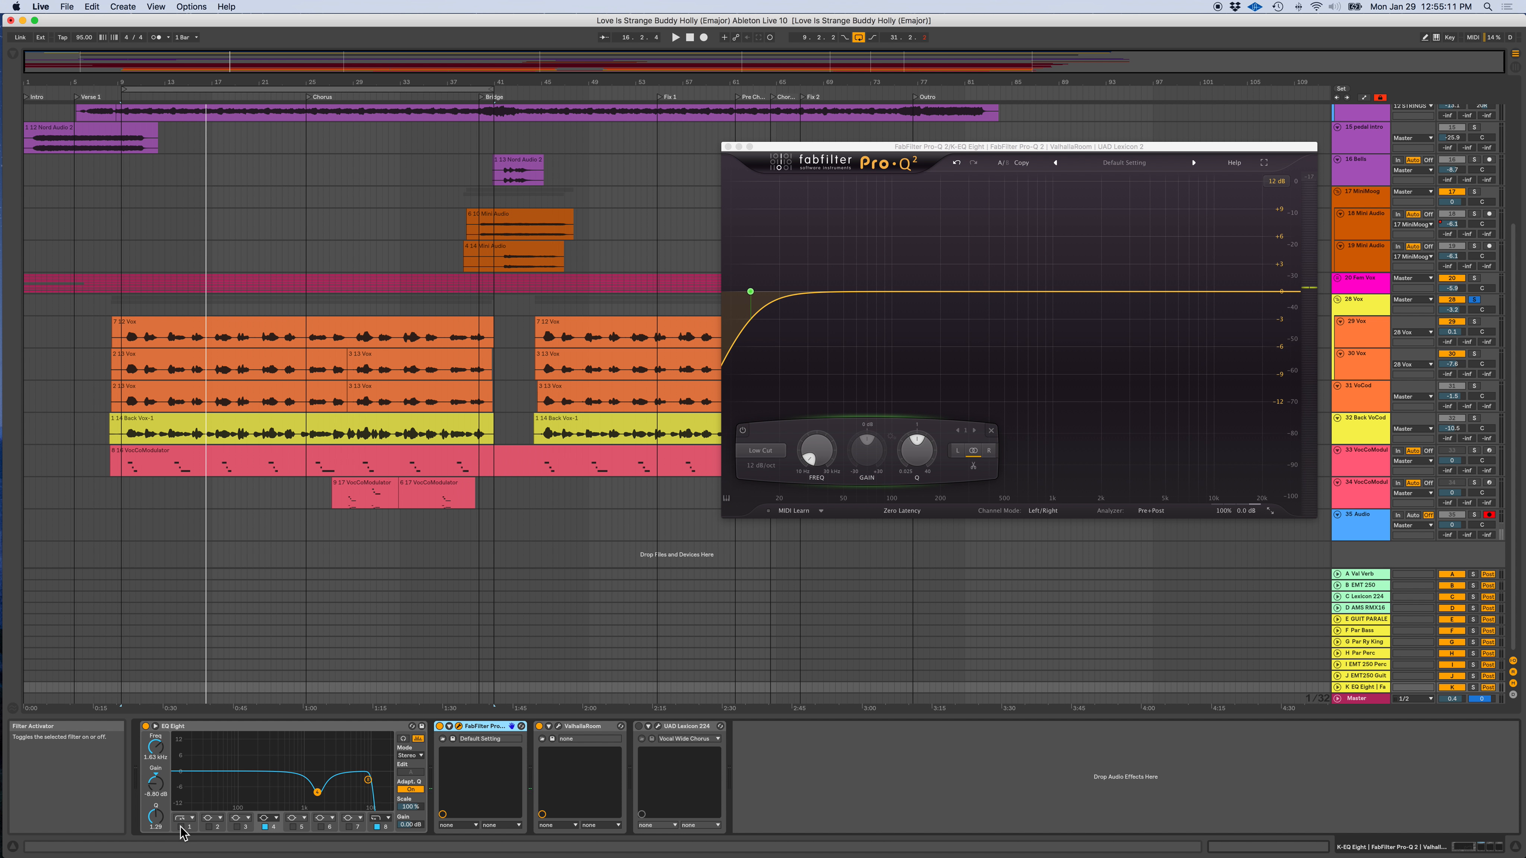
pyautogui.click(182, 829)
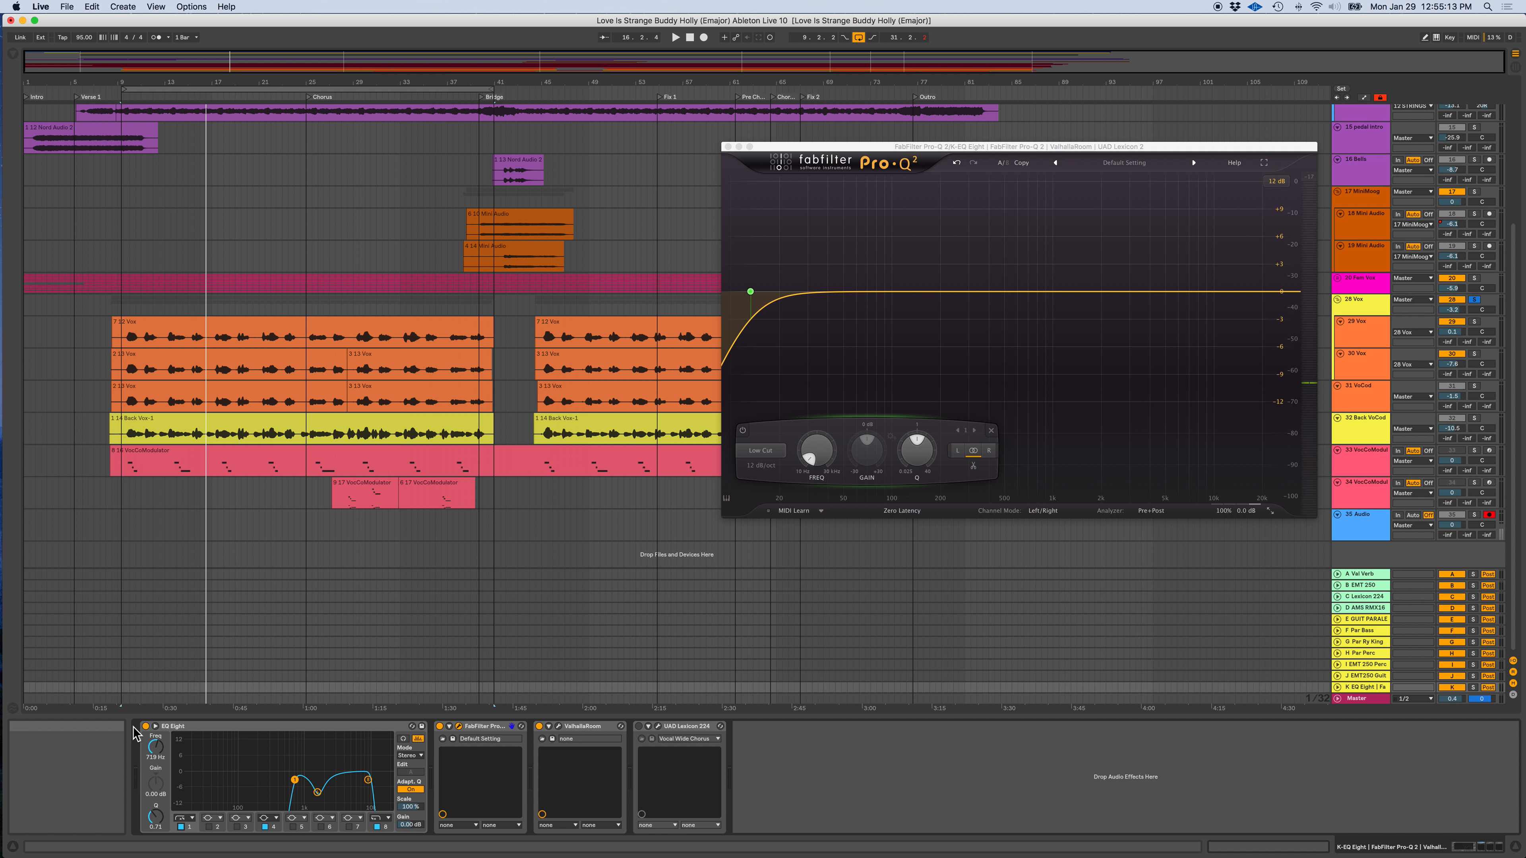
pyautogui.click(145, 727)
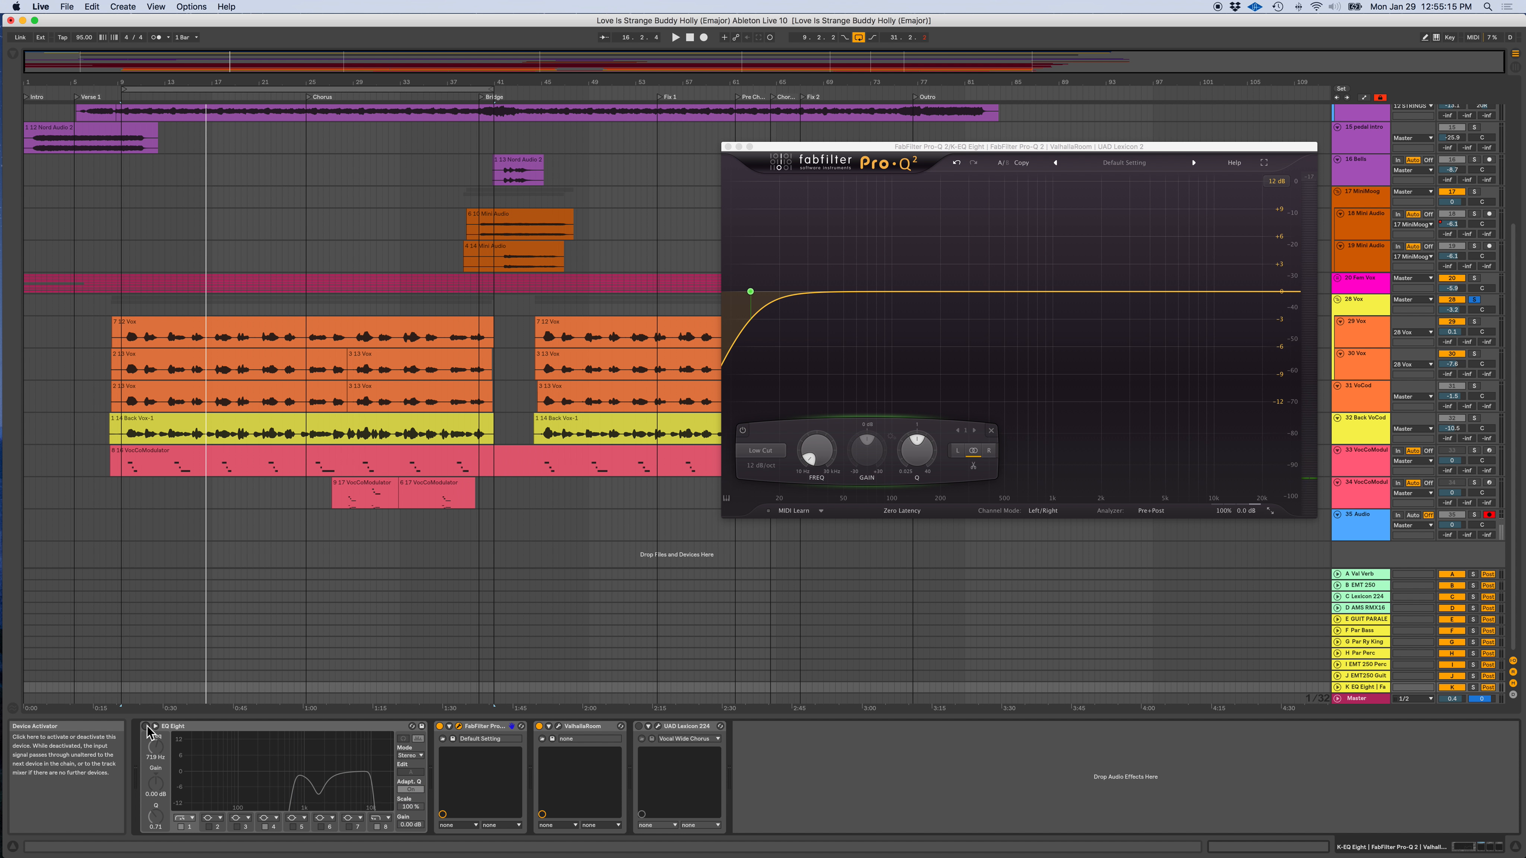
# - Set the Low Cut band's slope to 24 dB/oct in Pro-Q 2 and briefly audition the soloed vocals
pyautogui.moveTo(815, 489)
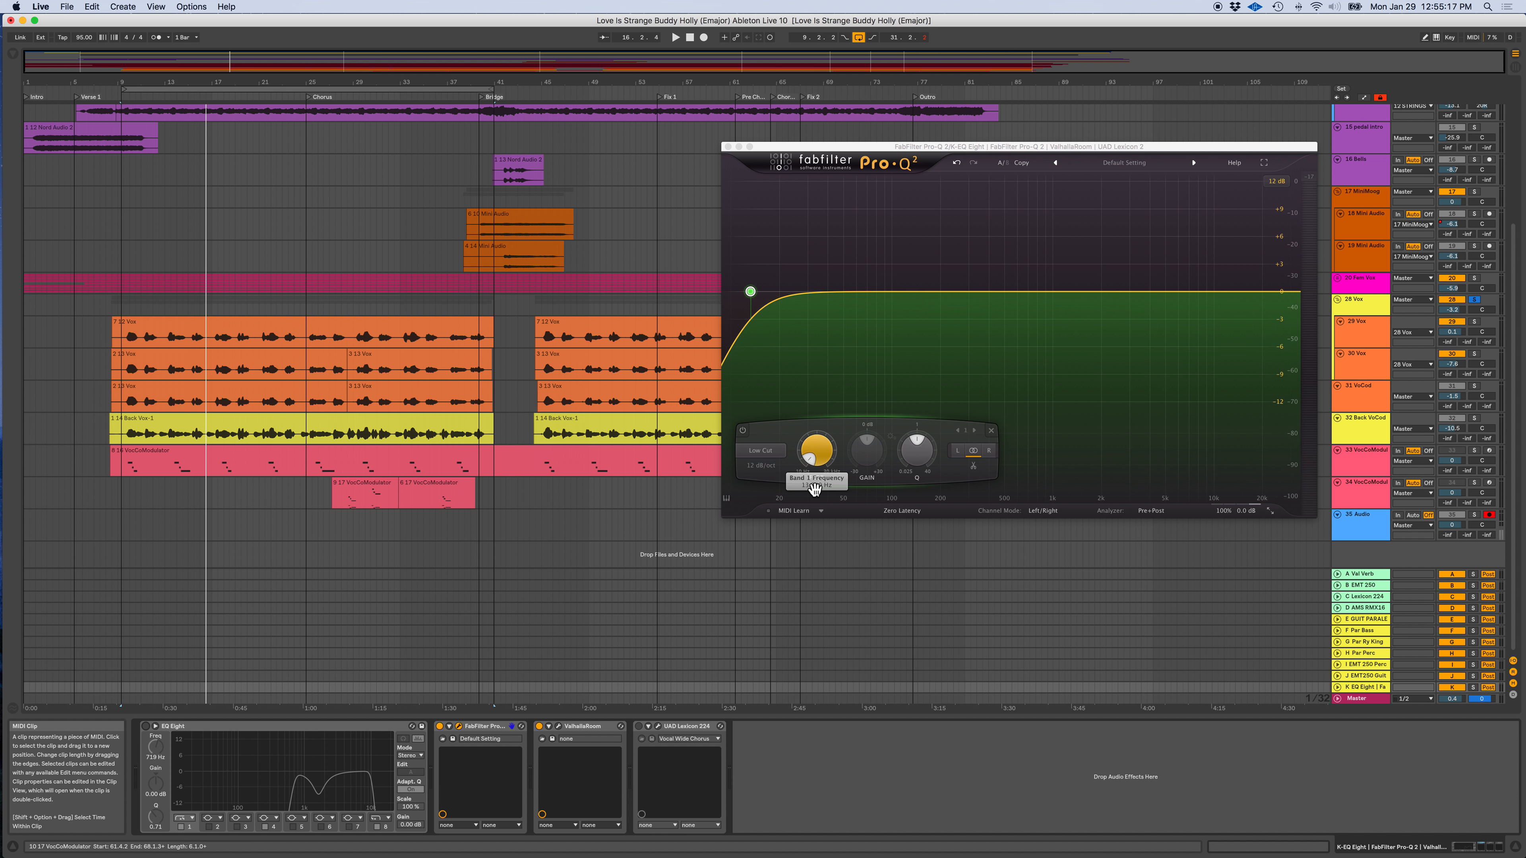
pyautogui.click(769, 466)
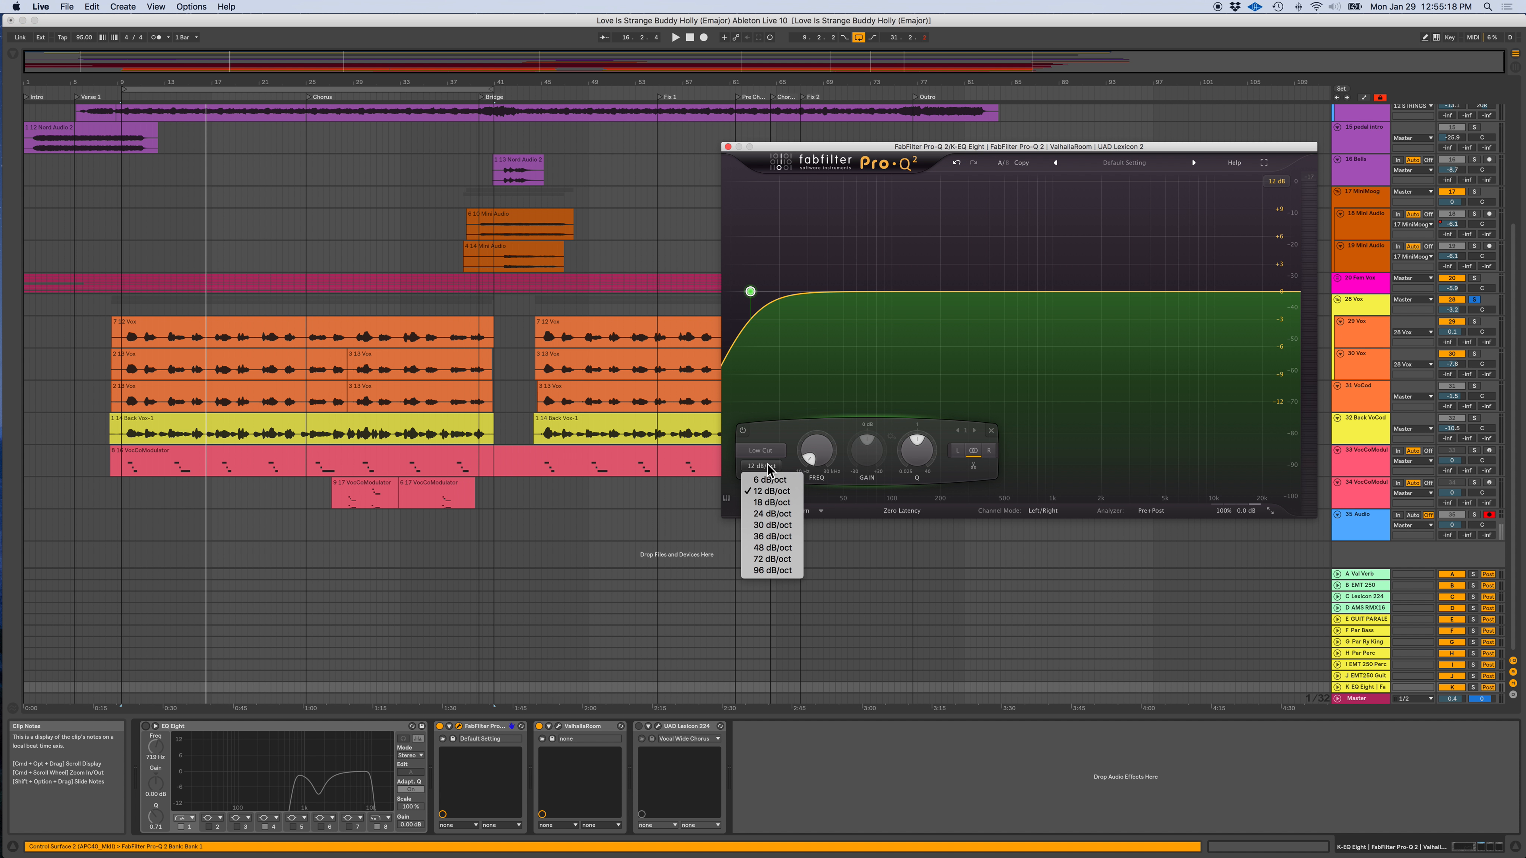
pyautogui.click(775, 513)
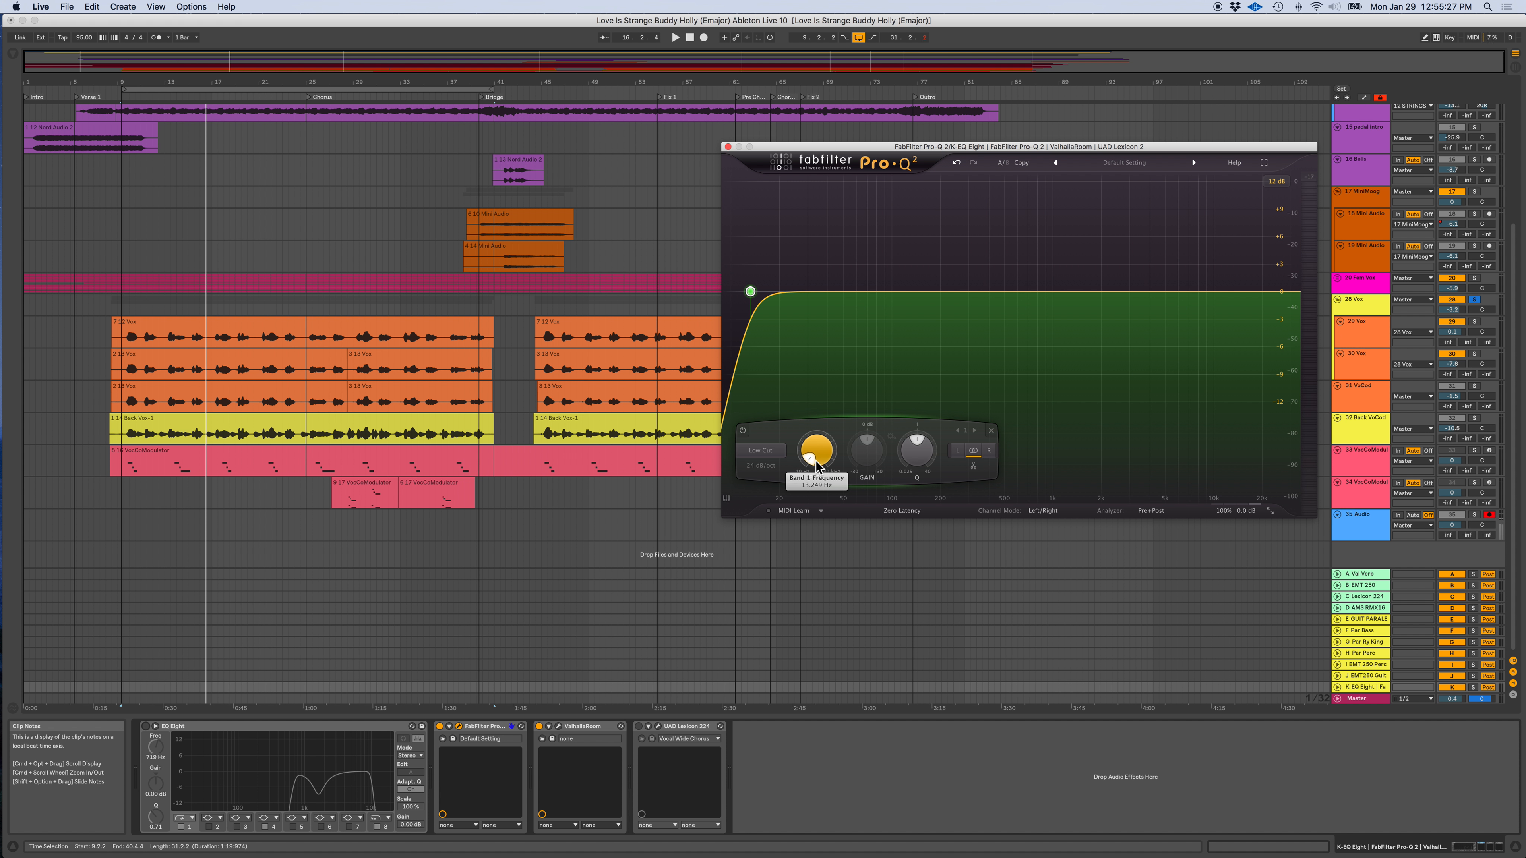
pyautogui.moveTo(817, 466)
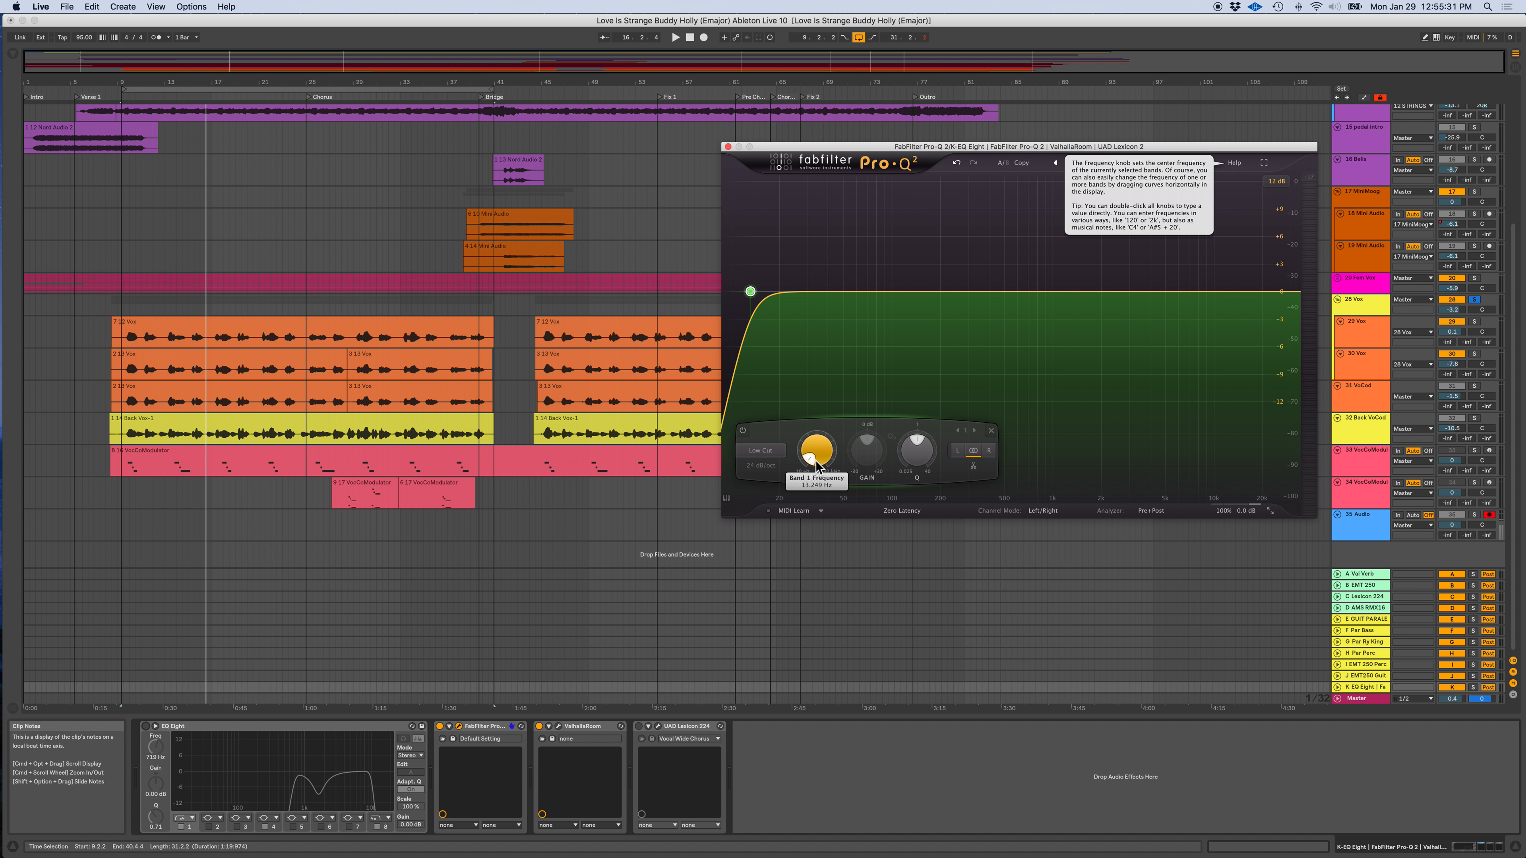
pyautogui.press('space')
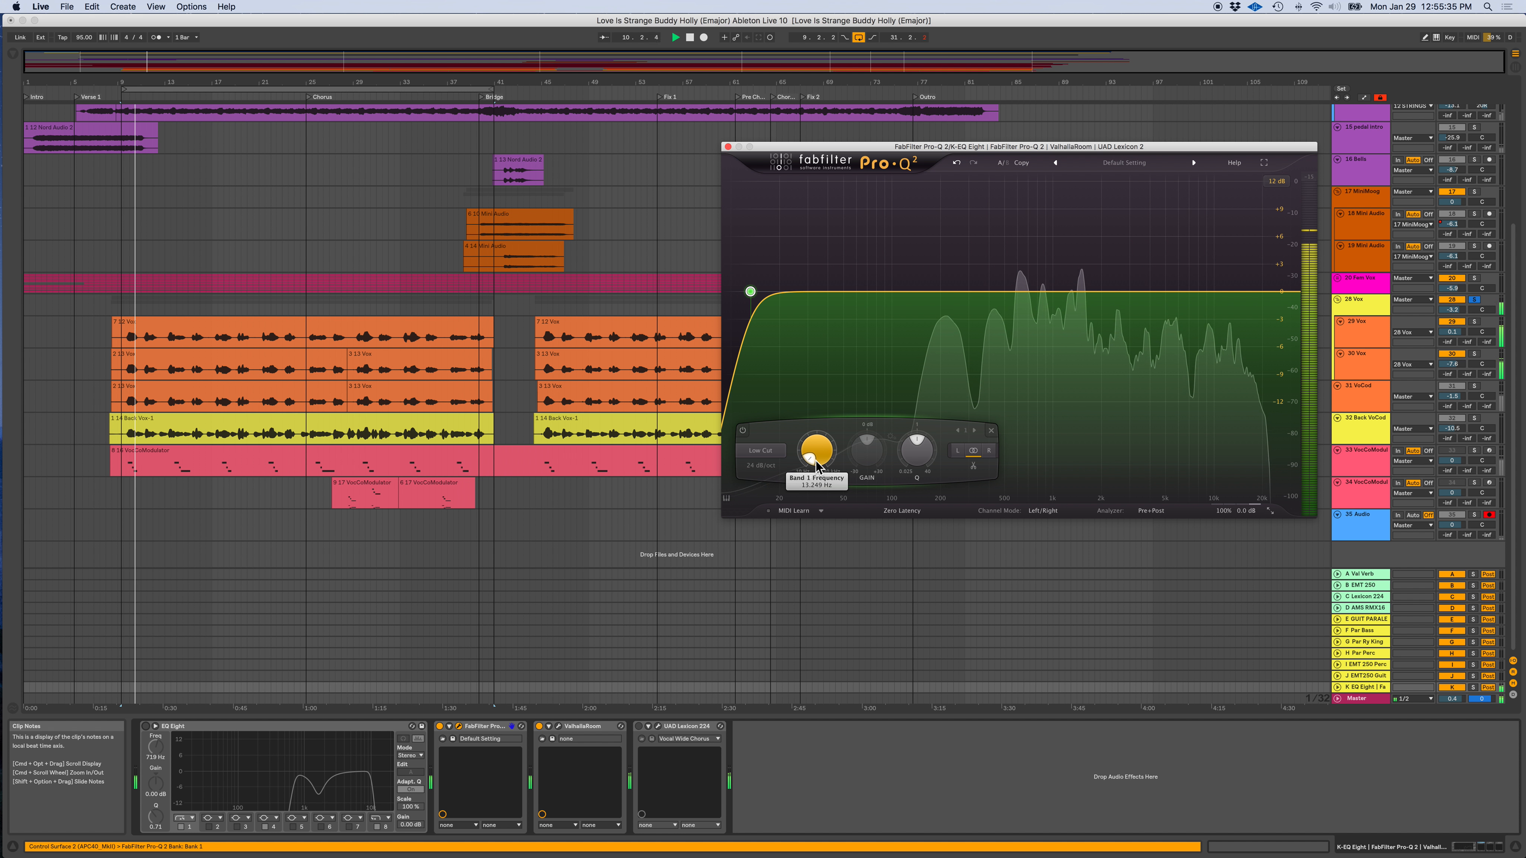
pyautogui.press('space')
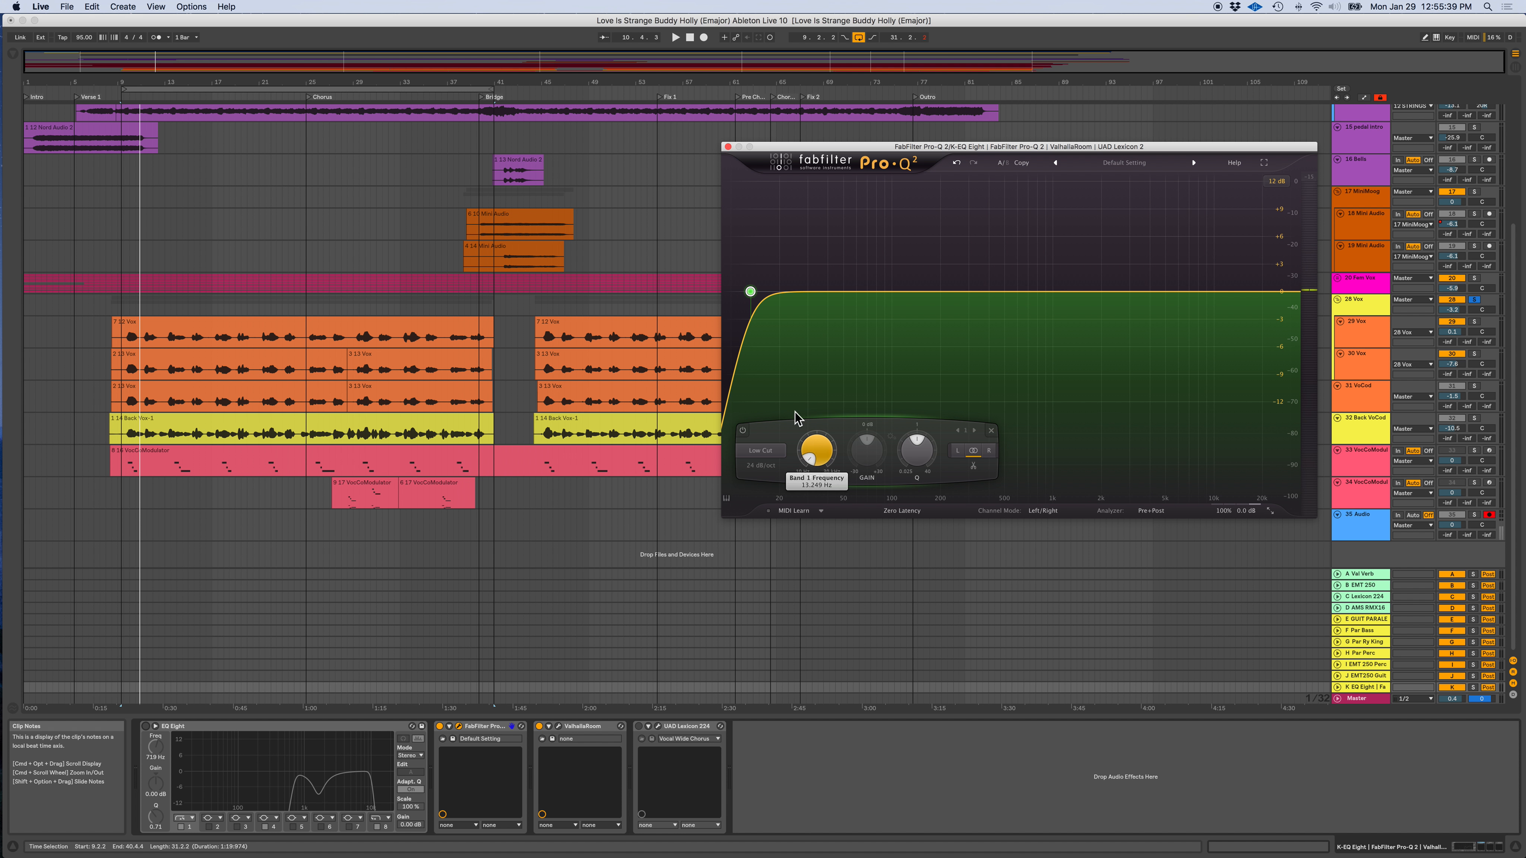
# - Play the soloed vocals and sweep the Low Cut band's frequency up to just below 500 Hz
pyautogui.moveTo(751, 296)
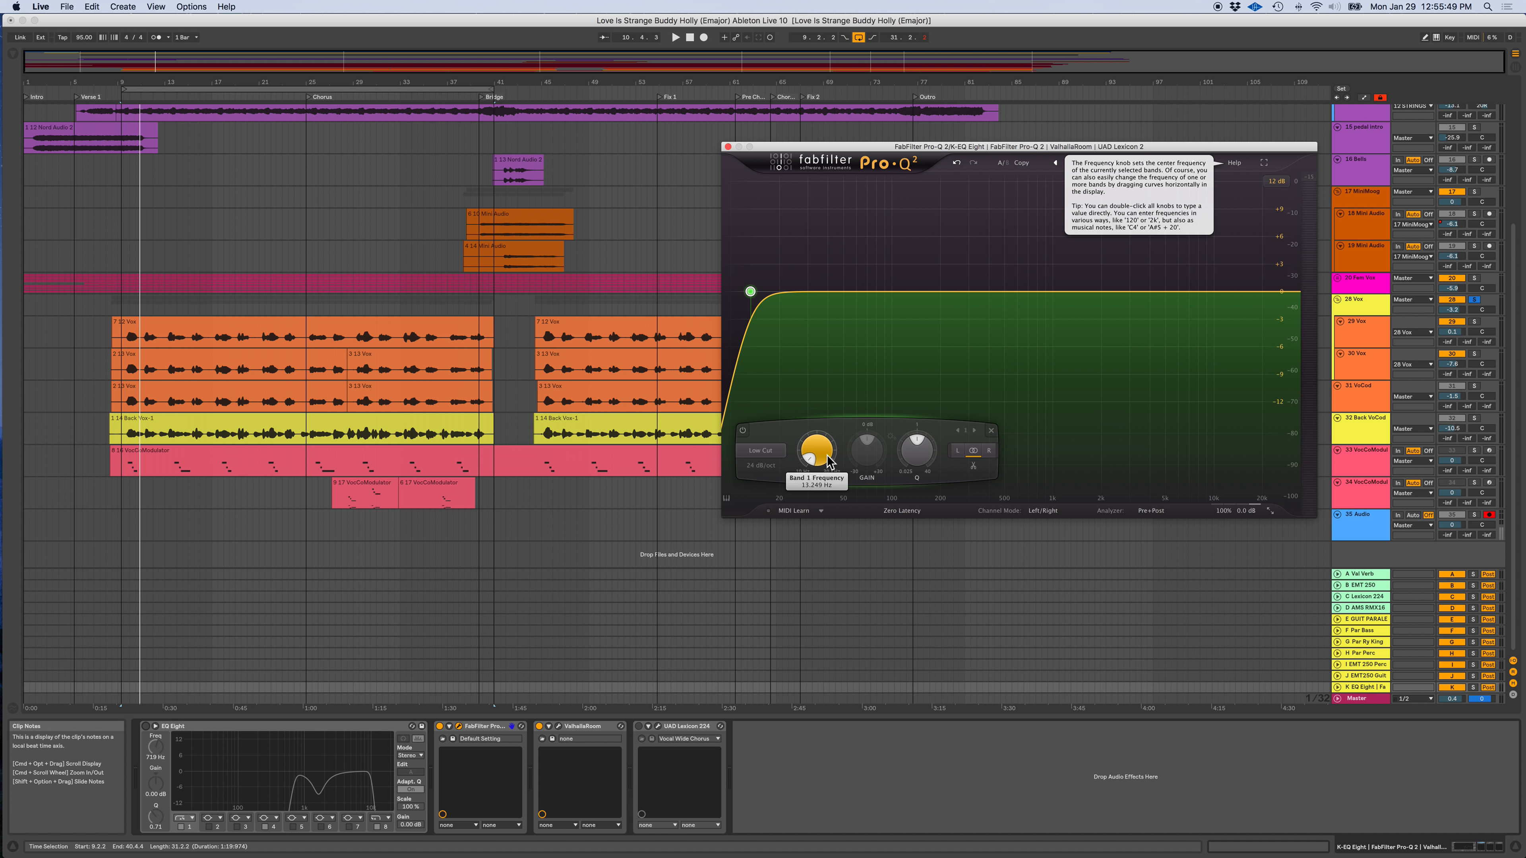
pyautogui.press('space')
pyautogui.moveTo(826, 455); pyautogui.dragTo(828, 375)
pyautogui.moveTo(827, 376)
pyautogui.mouseDown()
pyautogui.moveTo(828, 393)
pyautogui.moveTo(834, 377)
pyautogui.mouseUp()
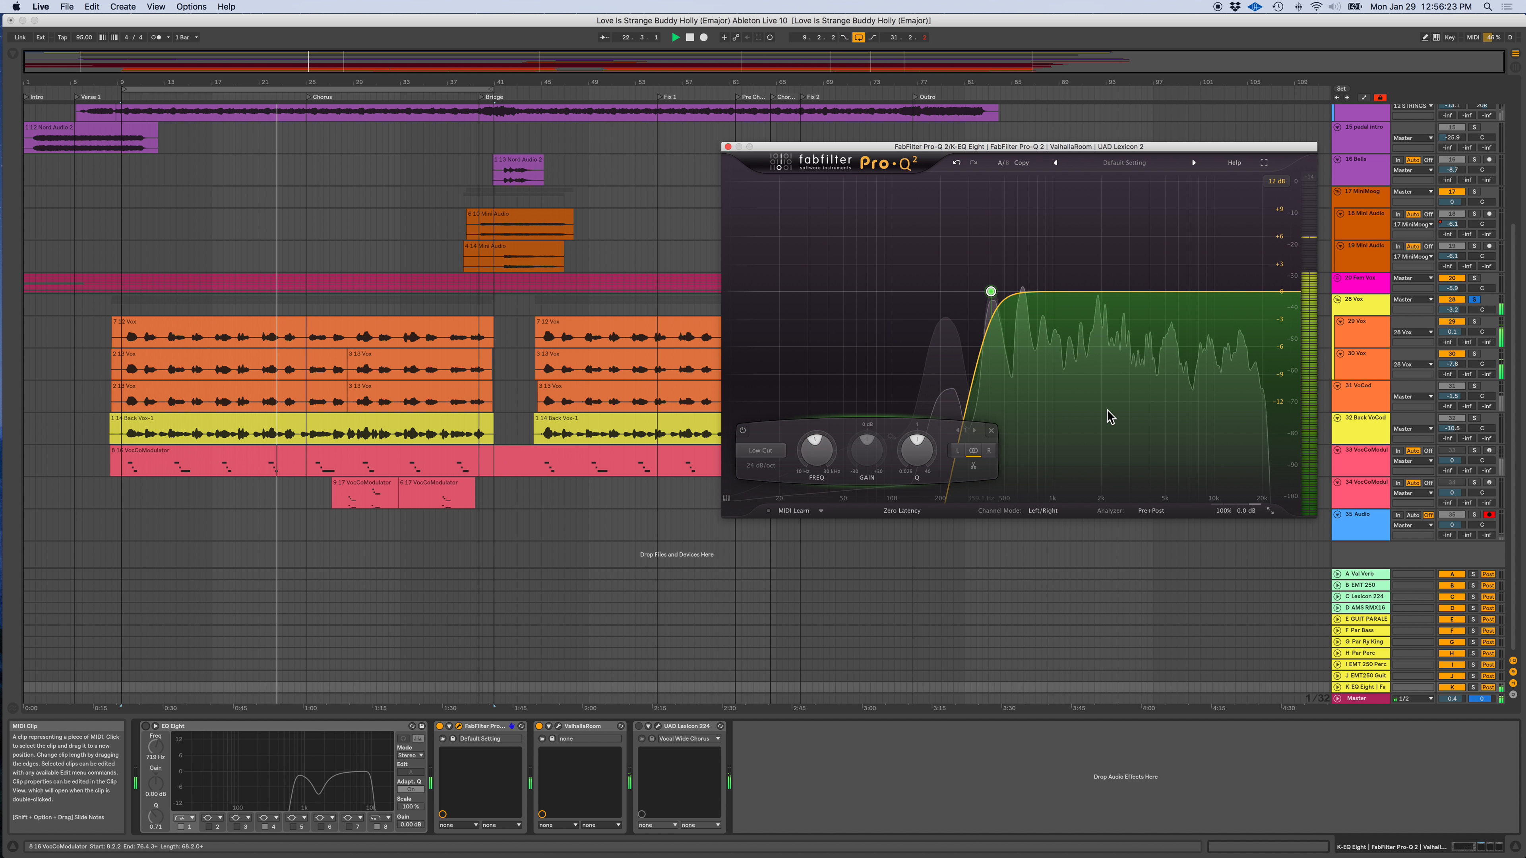
# - Add a High Cut band at about 23 kHz in Pro-Q 2 with a 24 dB/oct slope
pyautogui.click(1272, 292)
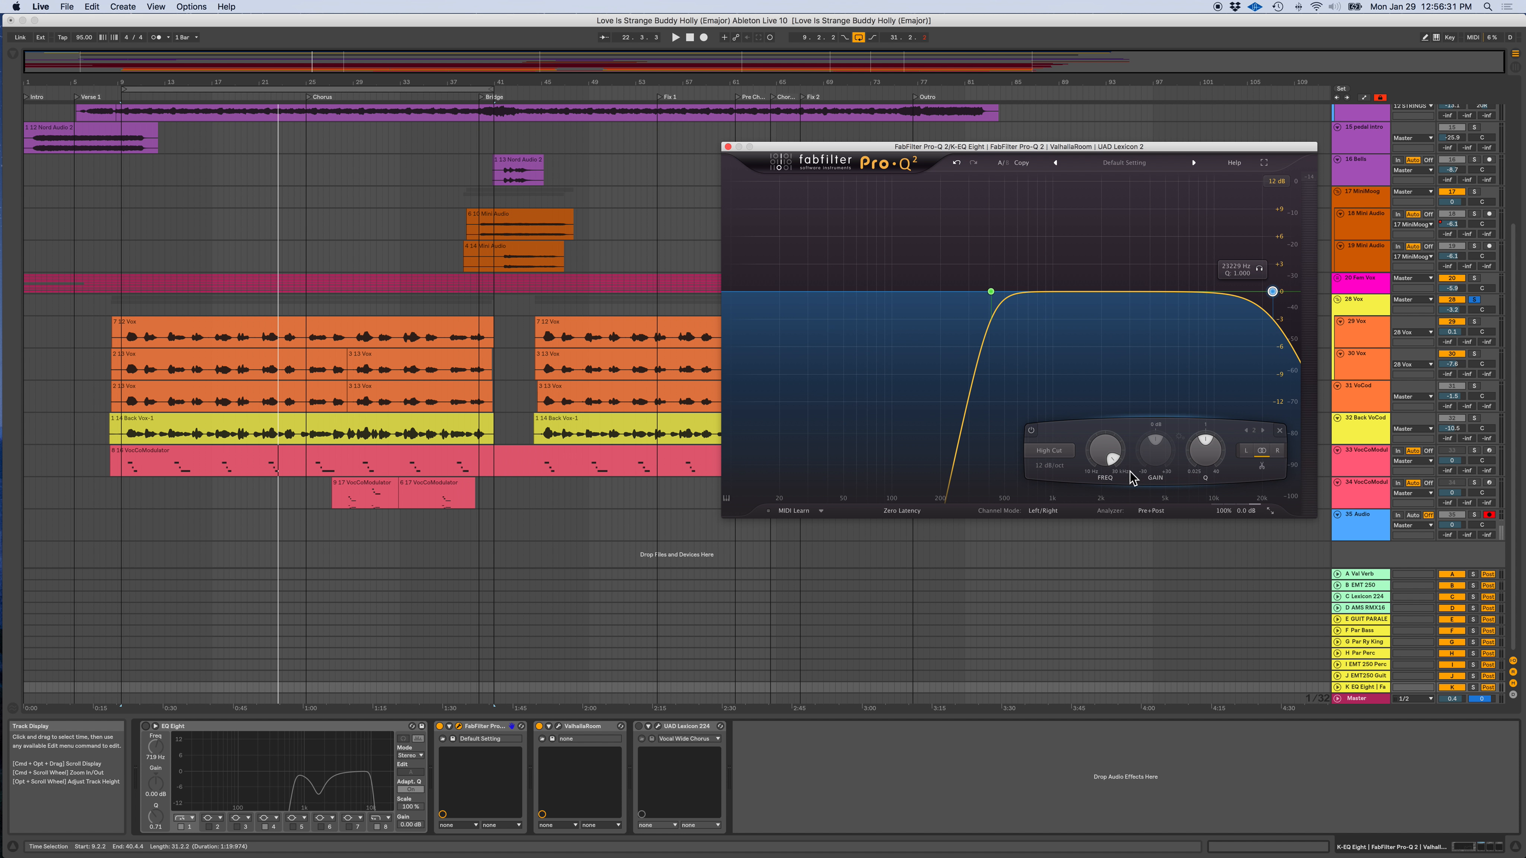
pyautogui.click(1062, 466)
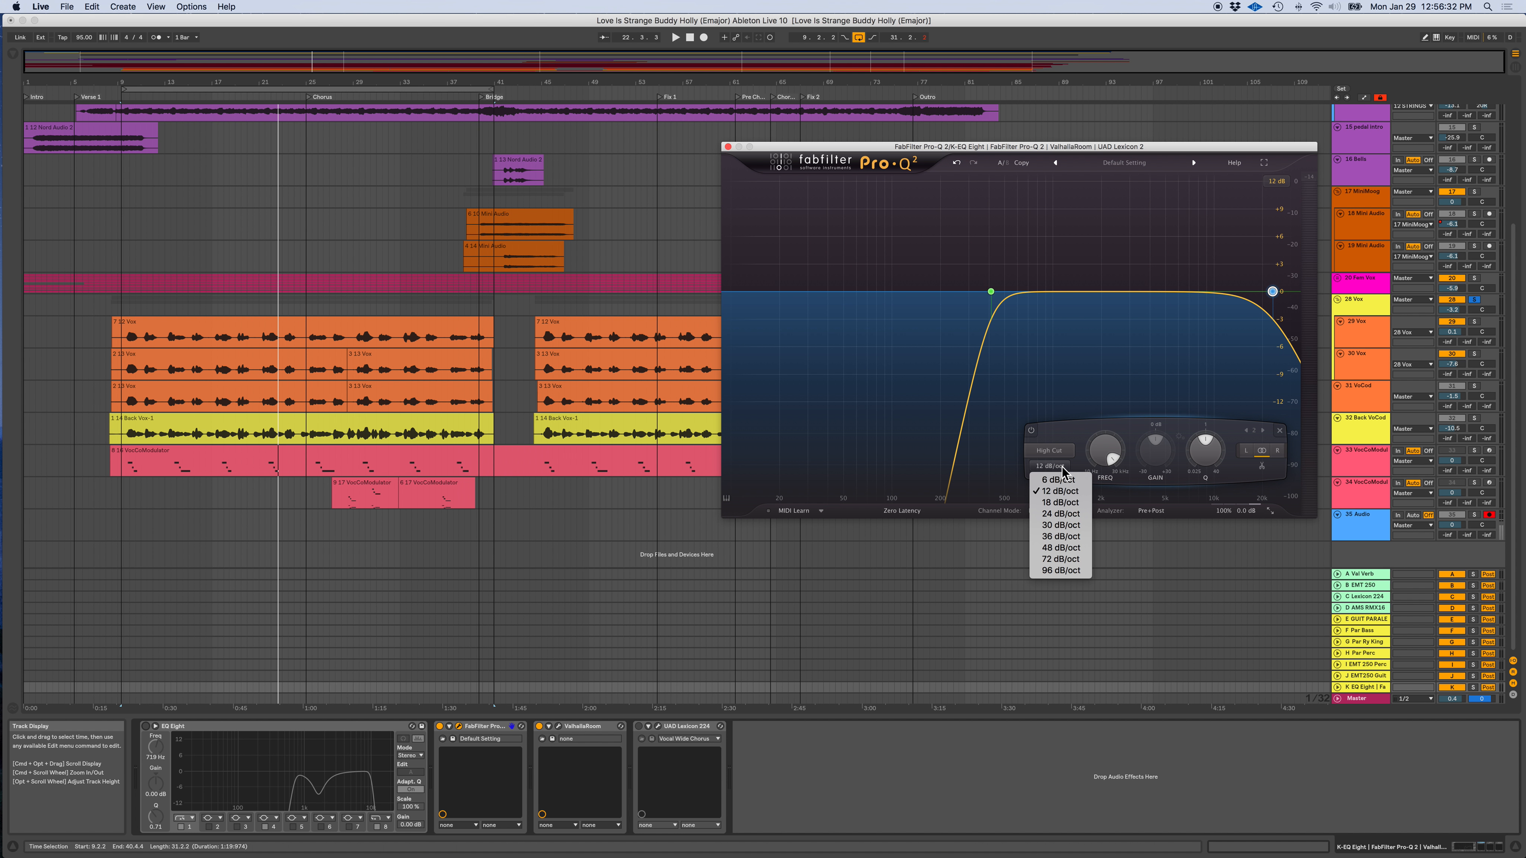
pyautogui.click(1061, 513)
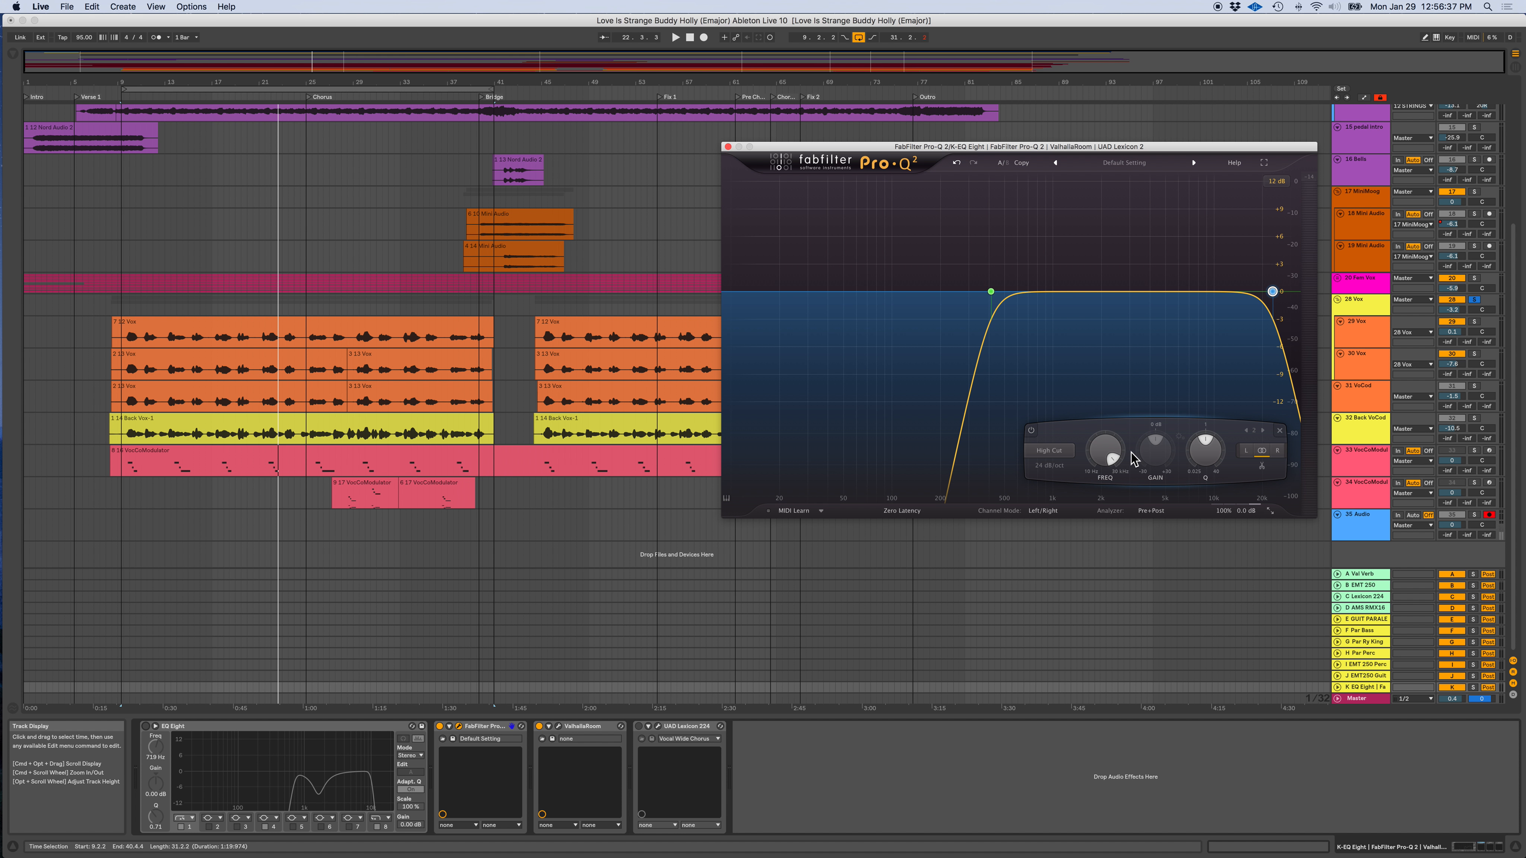
# - Play the vocals while lowering the High Cut band's frequency to about 7.4 kHz, and stop playback
pyautogui.moveTo(1116, 449)
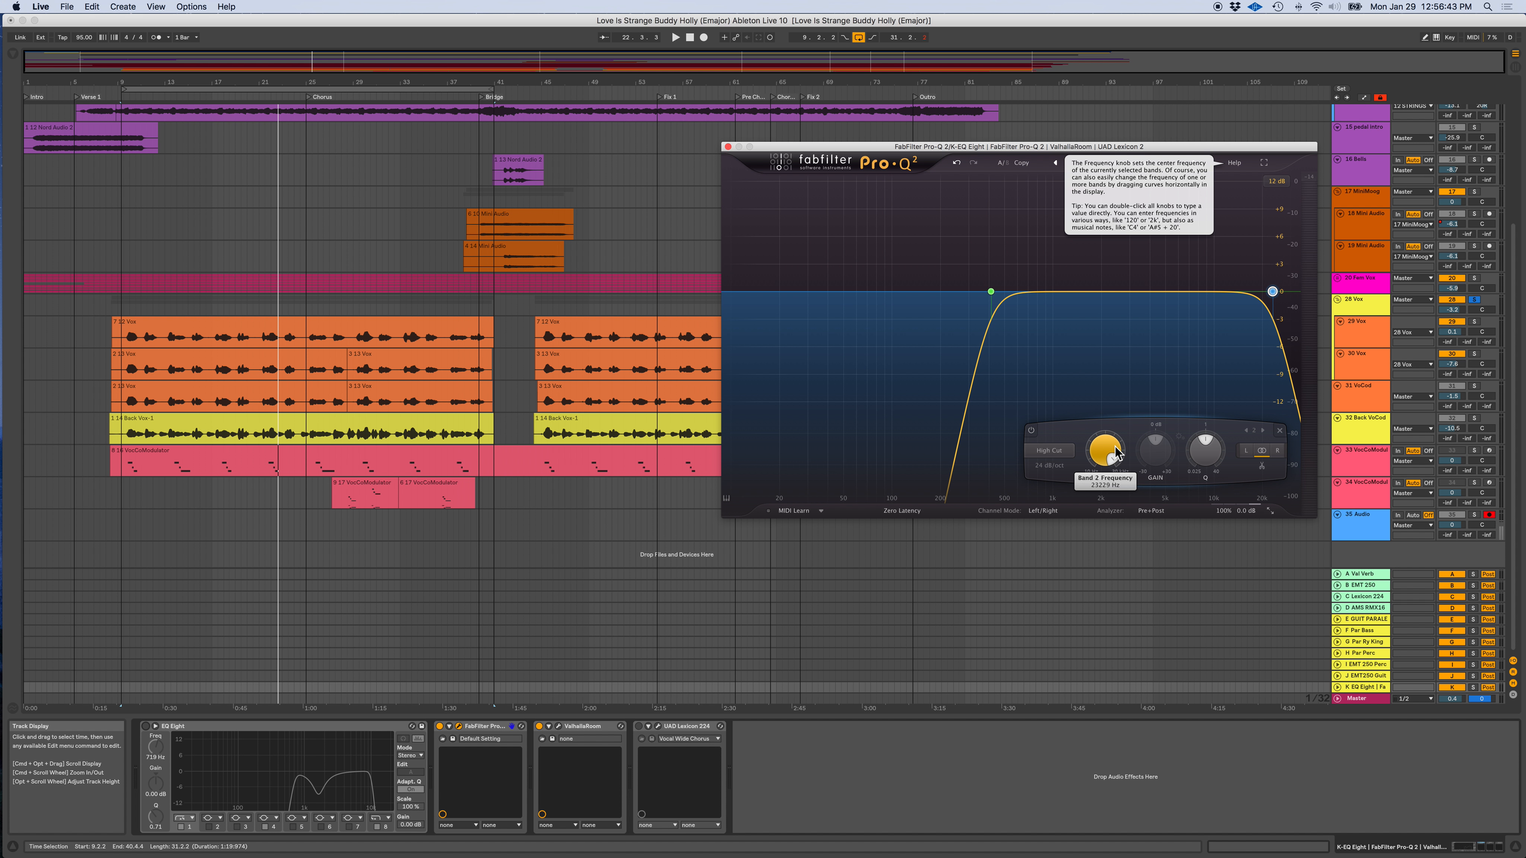
pyautogui.press('space')
pyautogui.moveTo(1115, 453); pyautogui.dragTo(1118, 508)
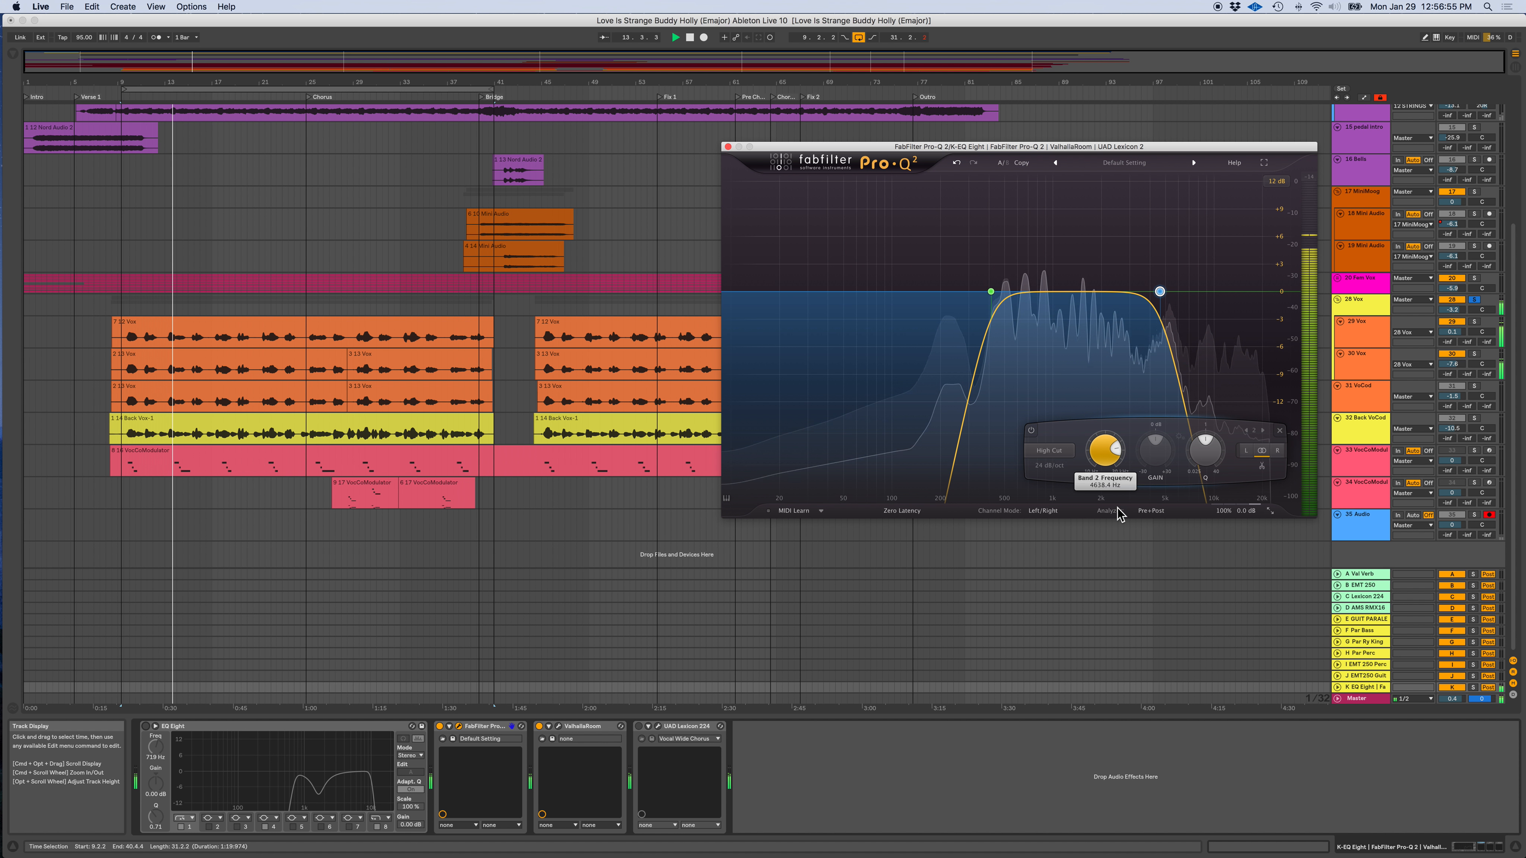
pyautogui.moveTo(1117, 509); pyautogui.dragTo(1113, 491)
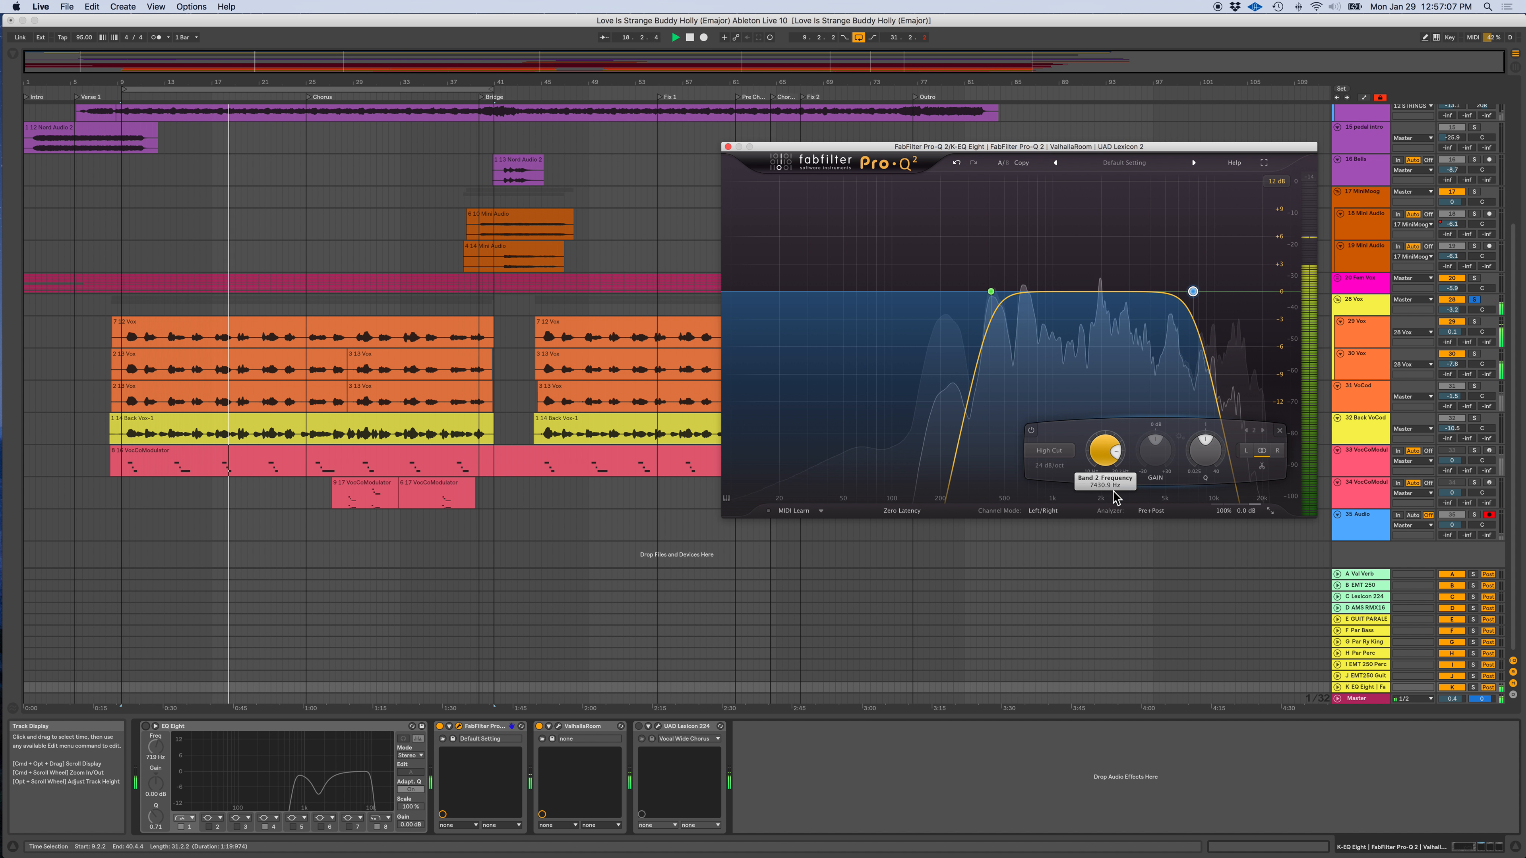
pyautogui.press('space')
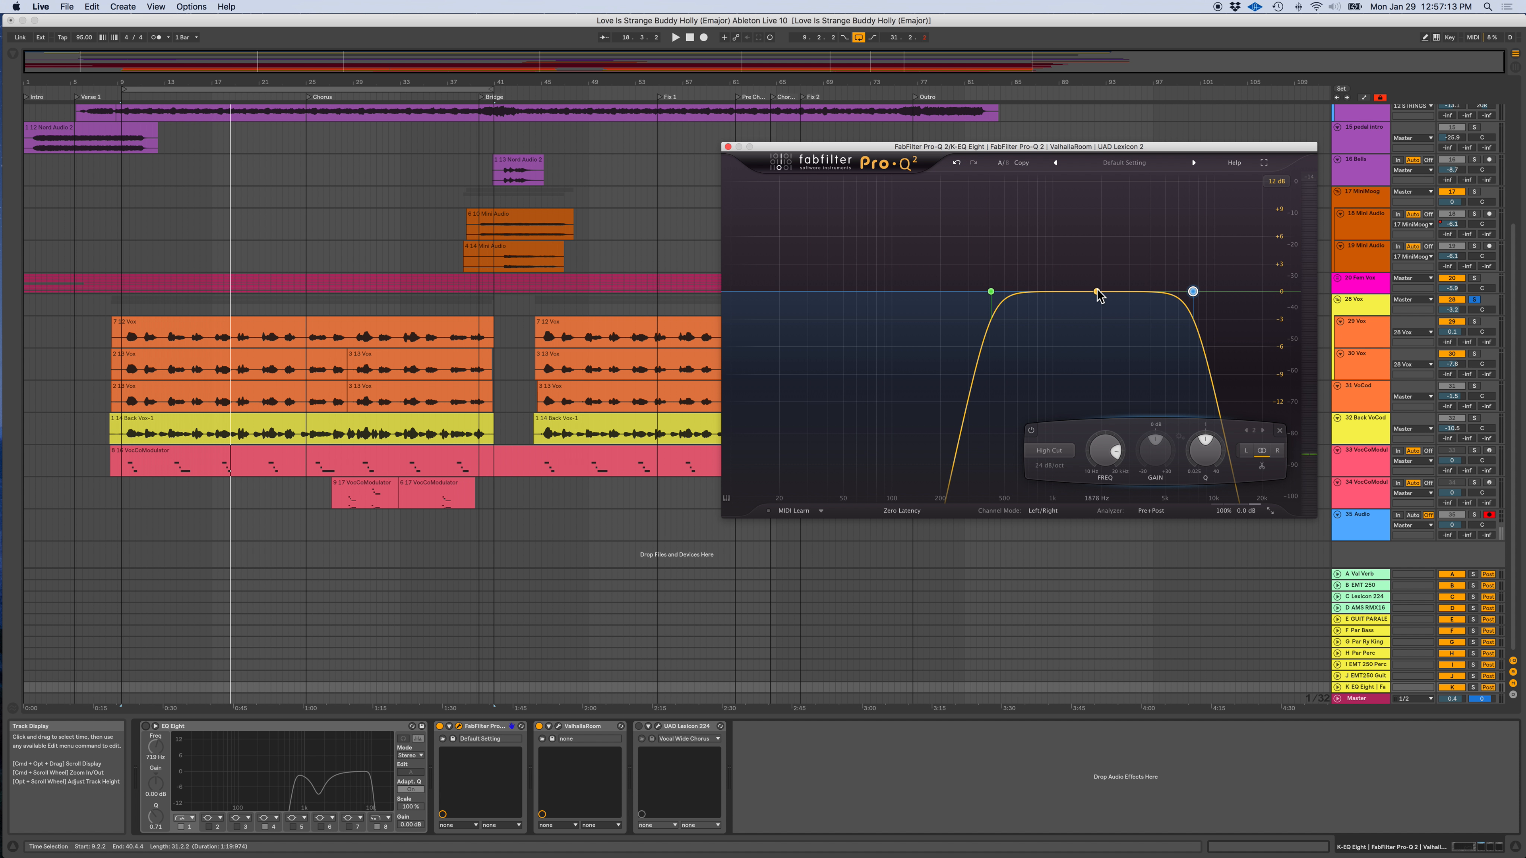
# - Add a Bell band at about 1.83 kHz with -2.92 dB gain and a Q of about 1.65
pyautogui.click(1098, 292)
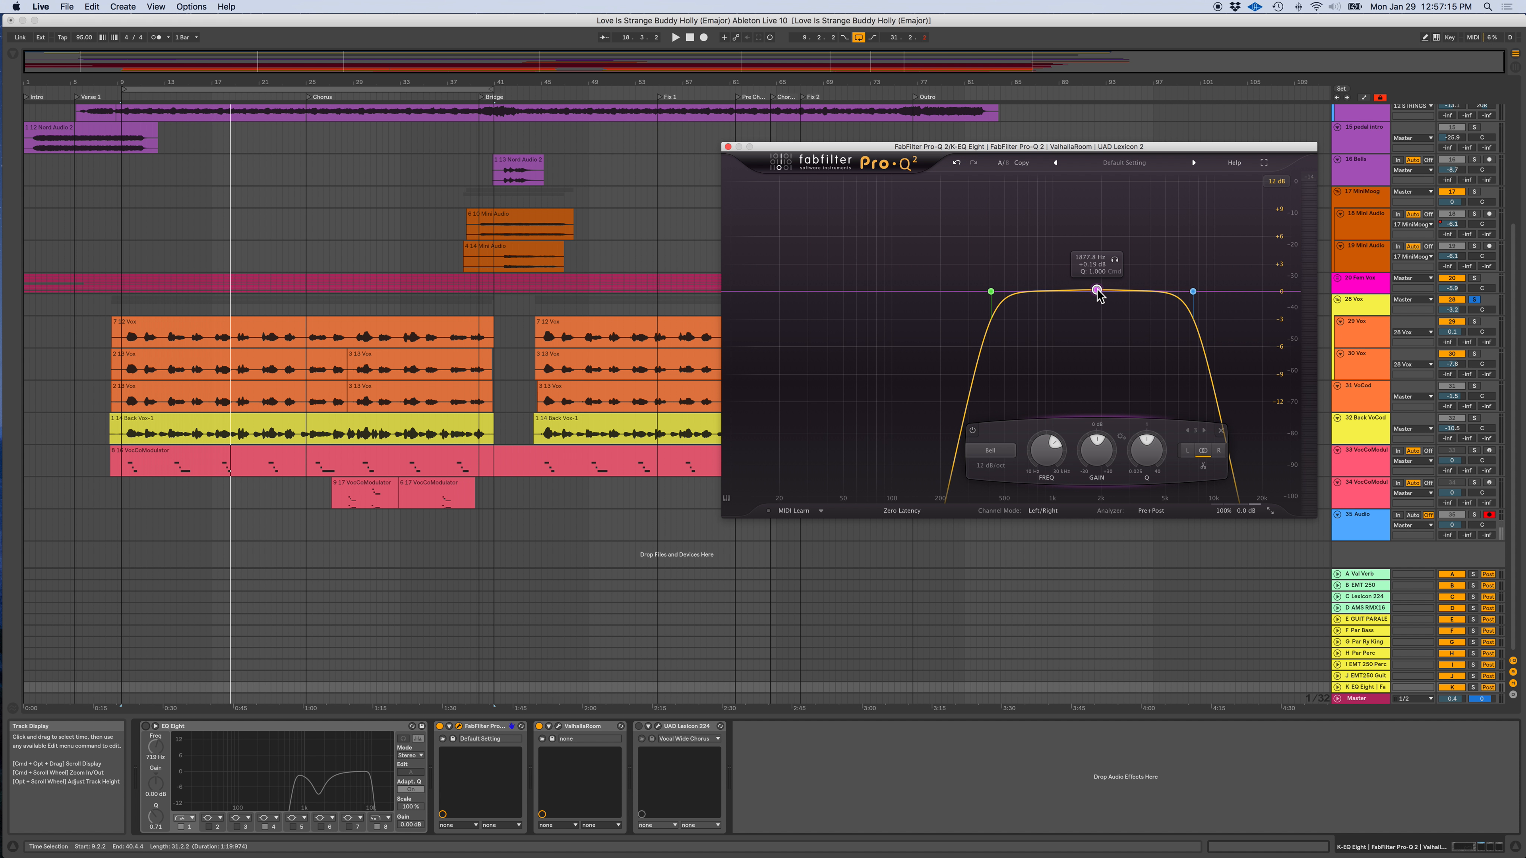
pyautogui.moveTo(1097, 299); pyautogui.dragTo(1094, 323)
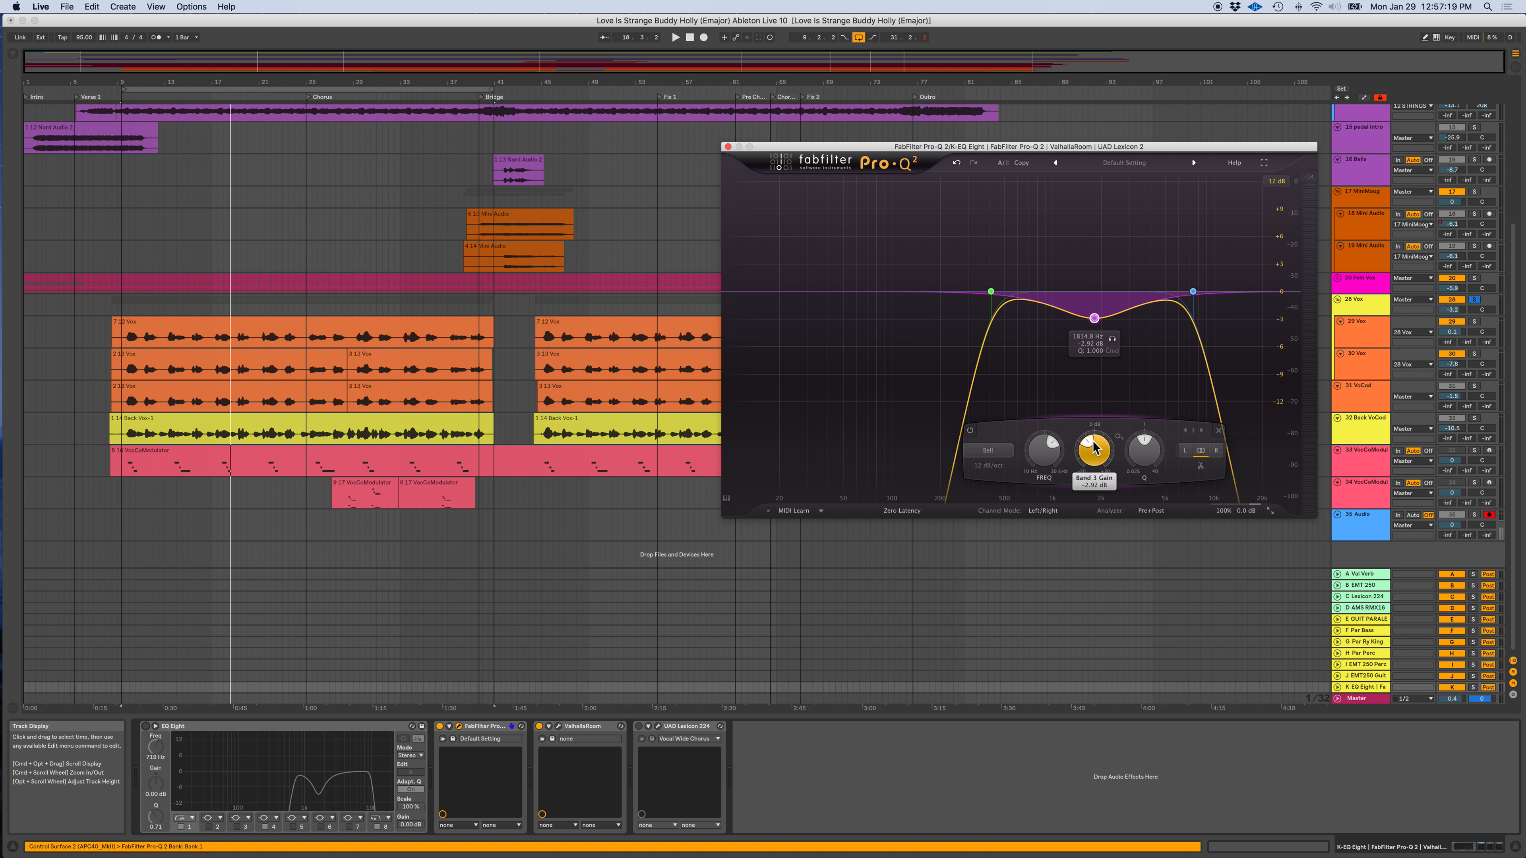
pyautogui.scroll(2, 1135, 451)
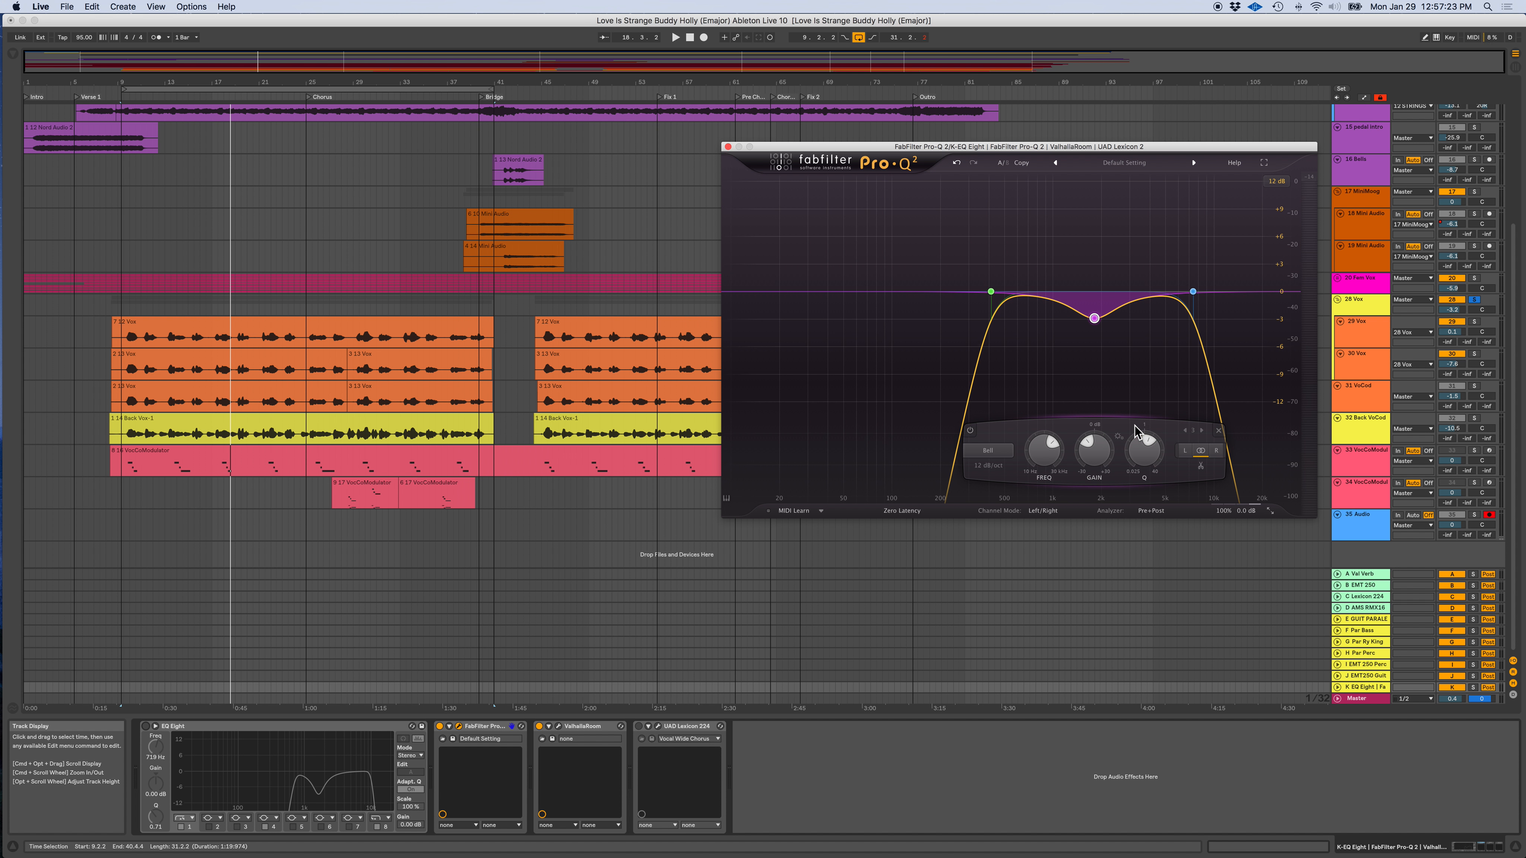
# - Lower the Bell band to about -7.8 dB near 1.77 kHz while the vocals play, and narrow its Q
pyautogui.moveTo(1069, 284)
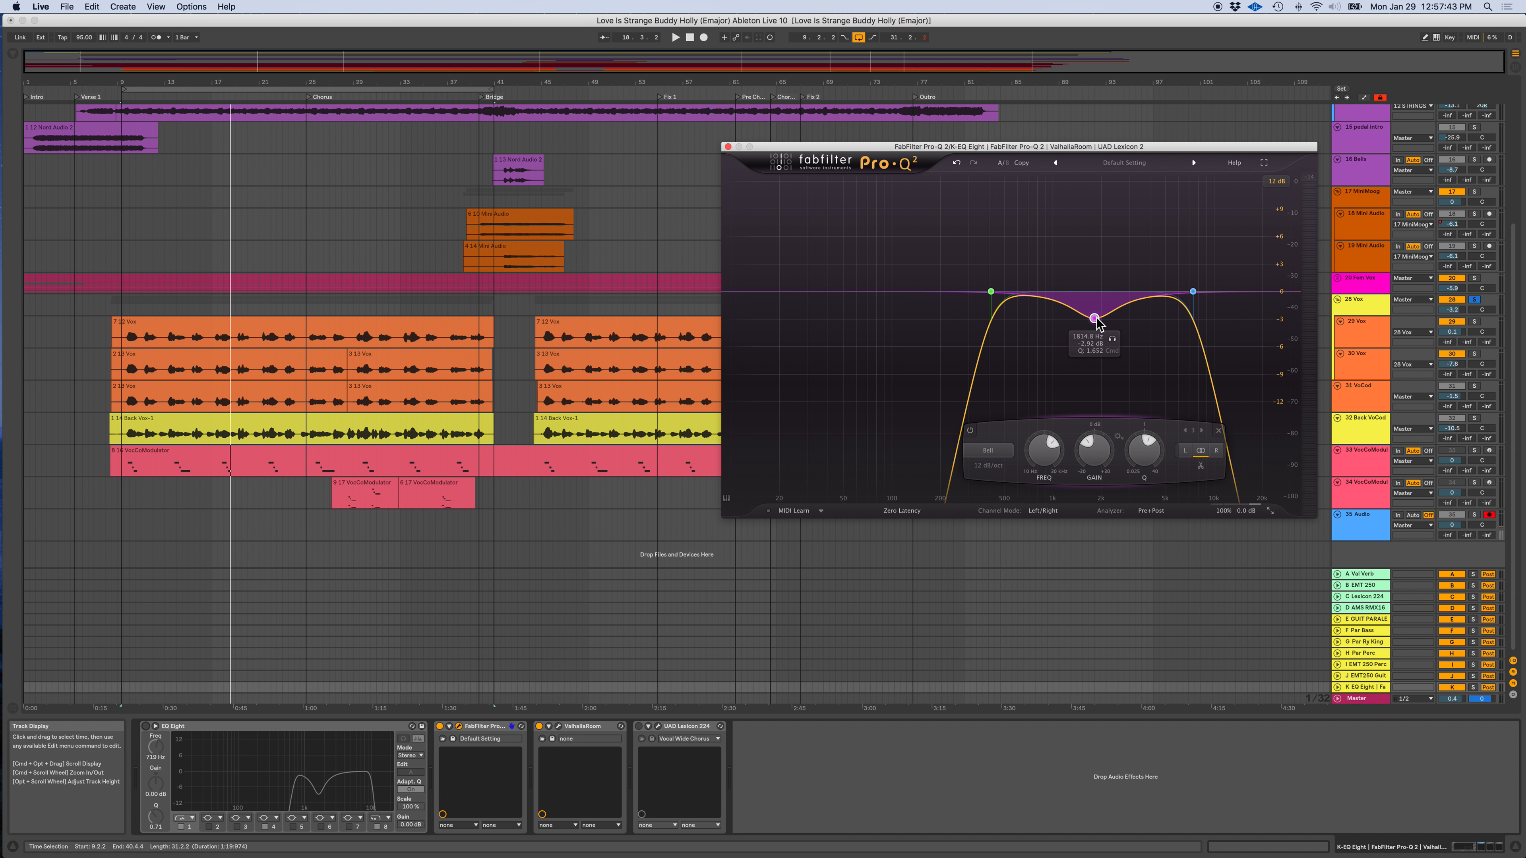
pyautogui.press('space')
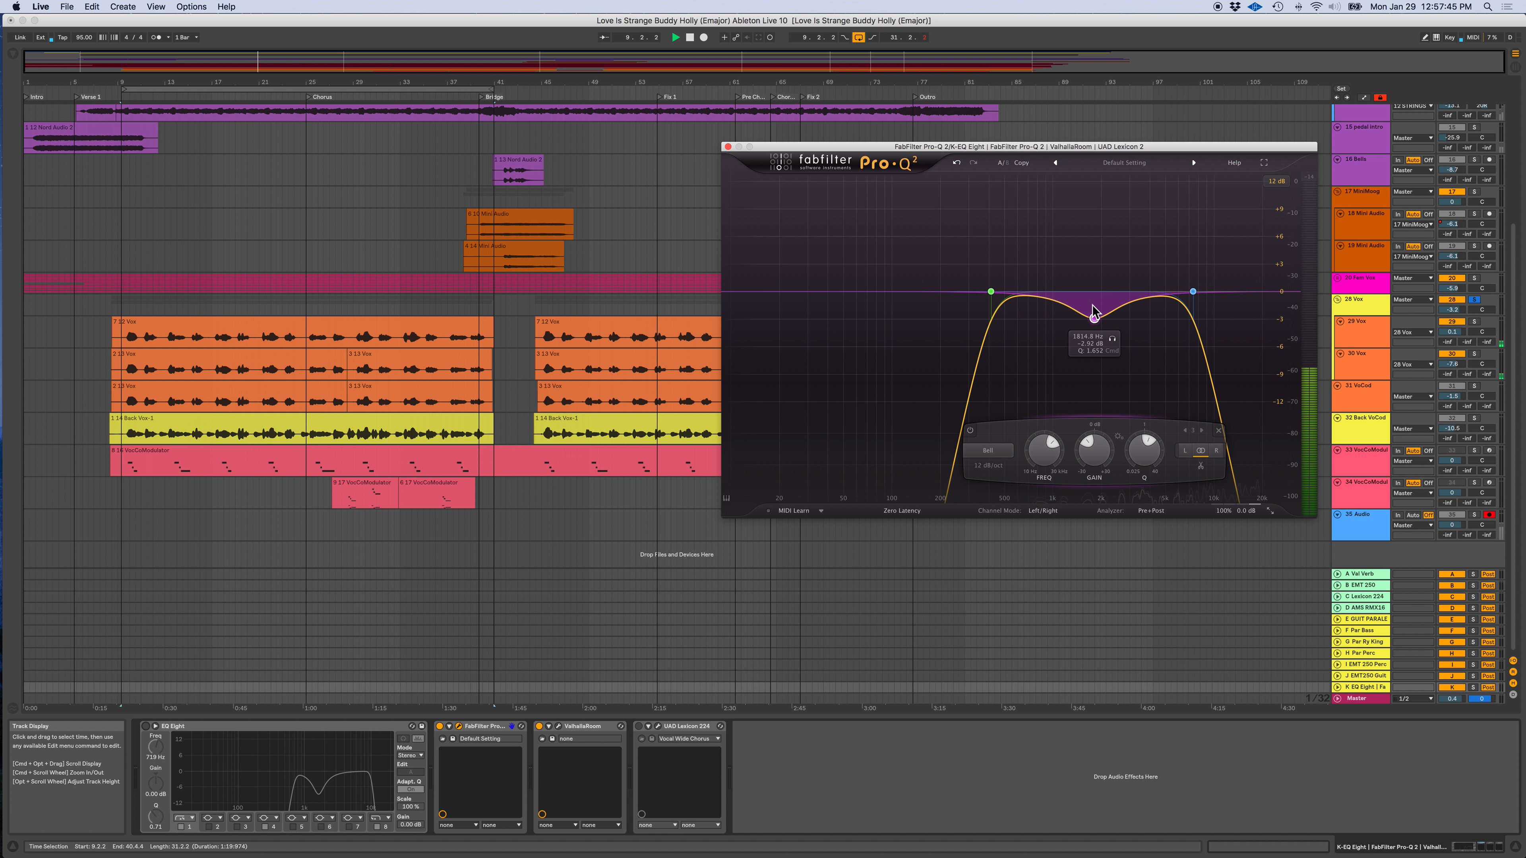
pyautogui.moveTo(1094, 318); pyautogui.dragTo(1093, 364)
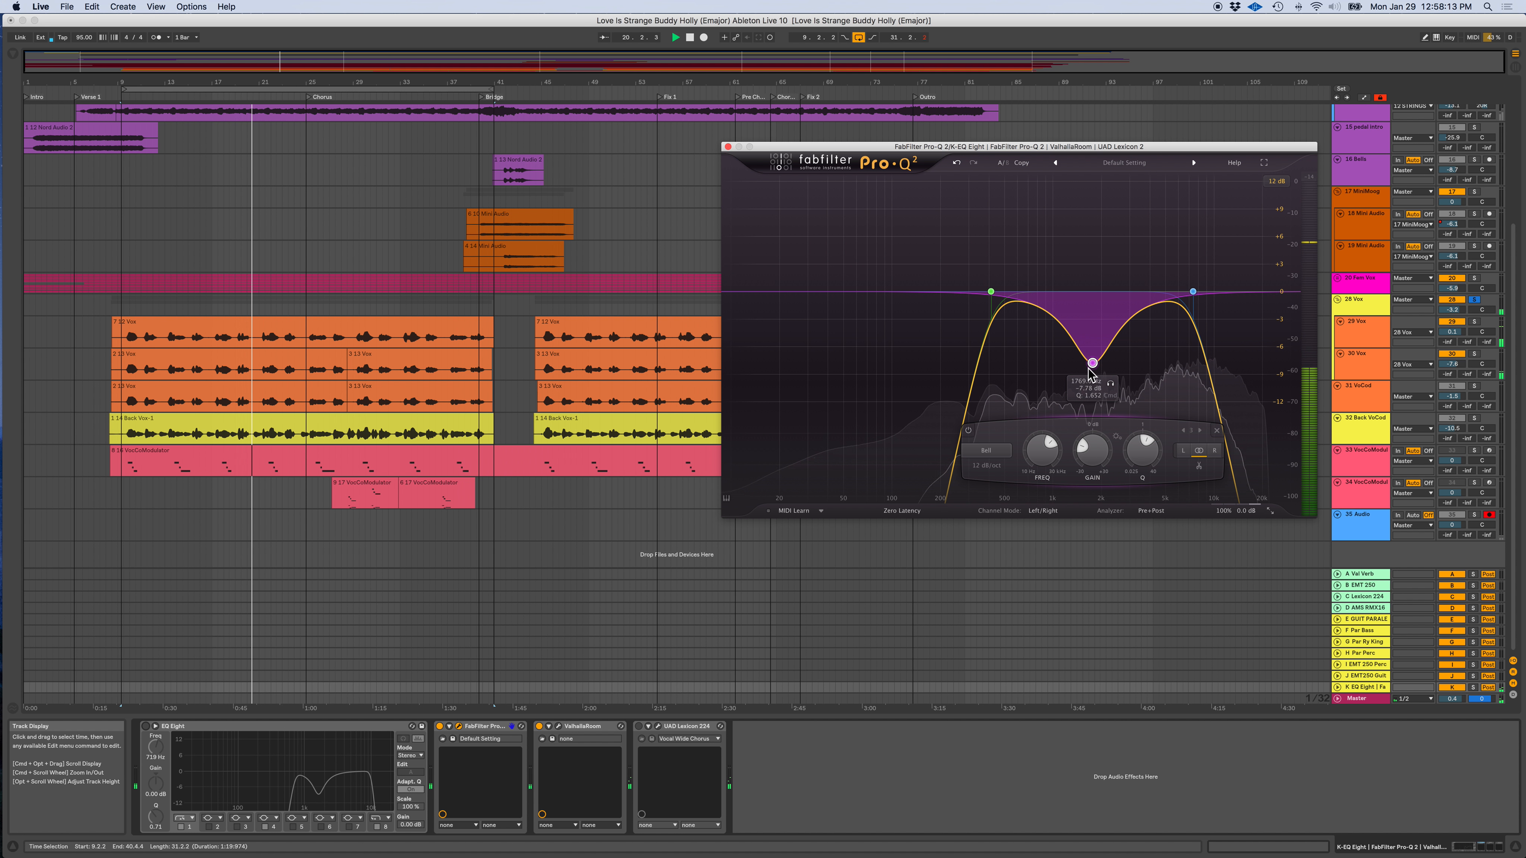
pyautogui.press('space')
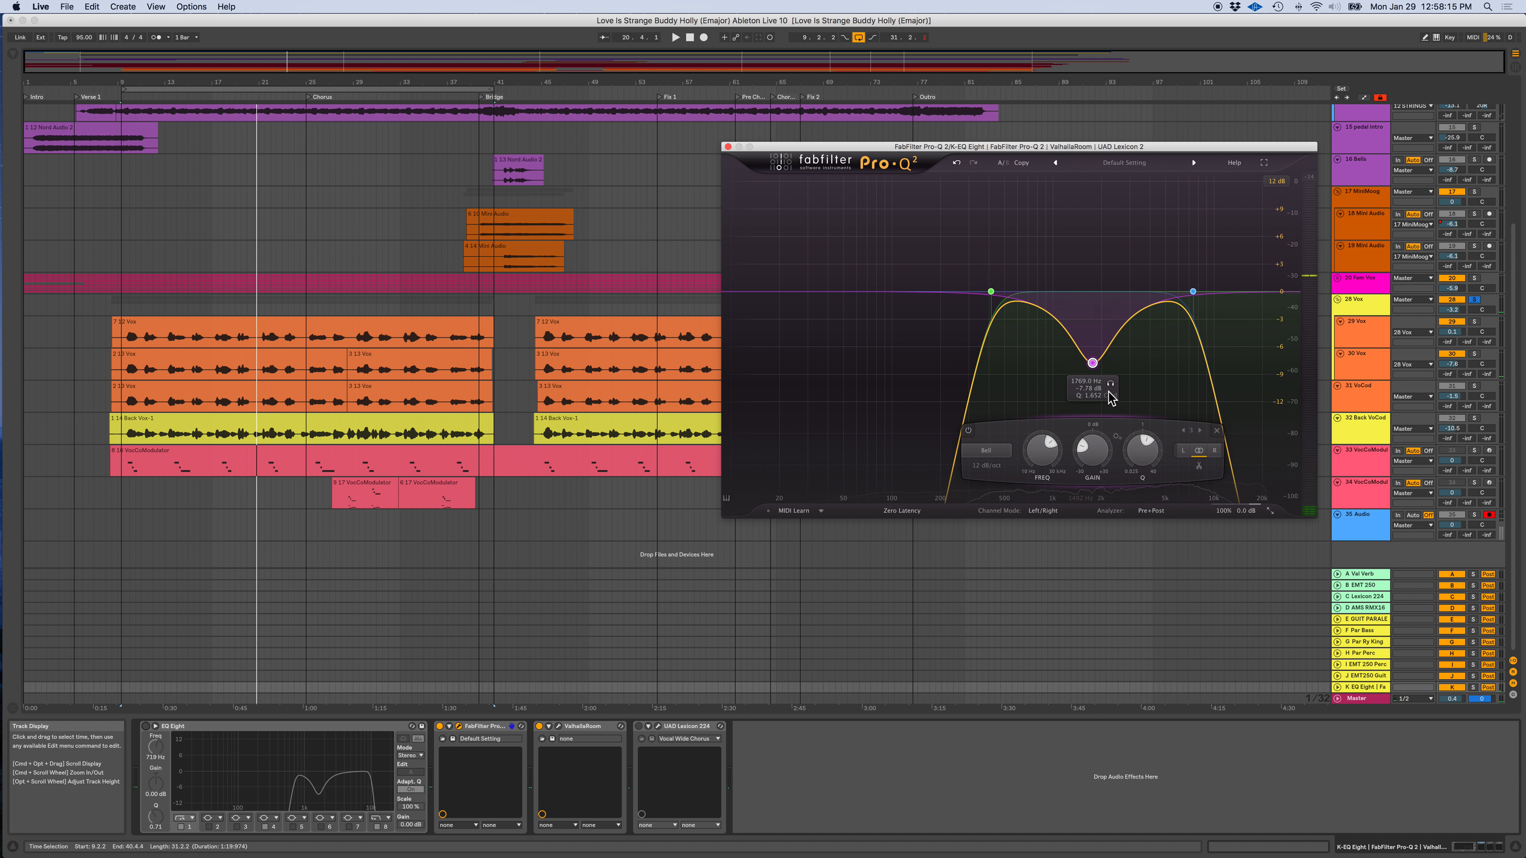
pyautogui.scroll(10, 1147, 449)
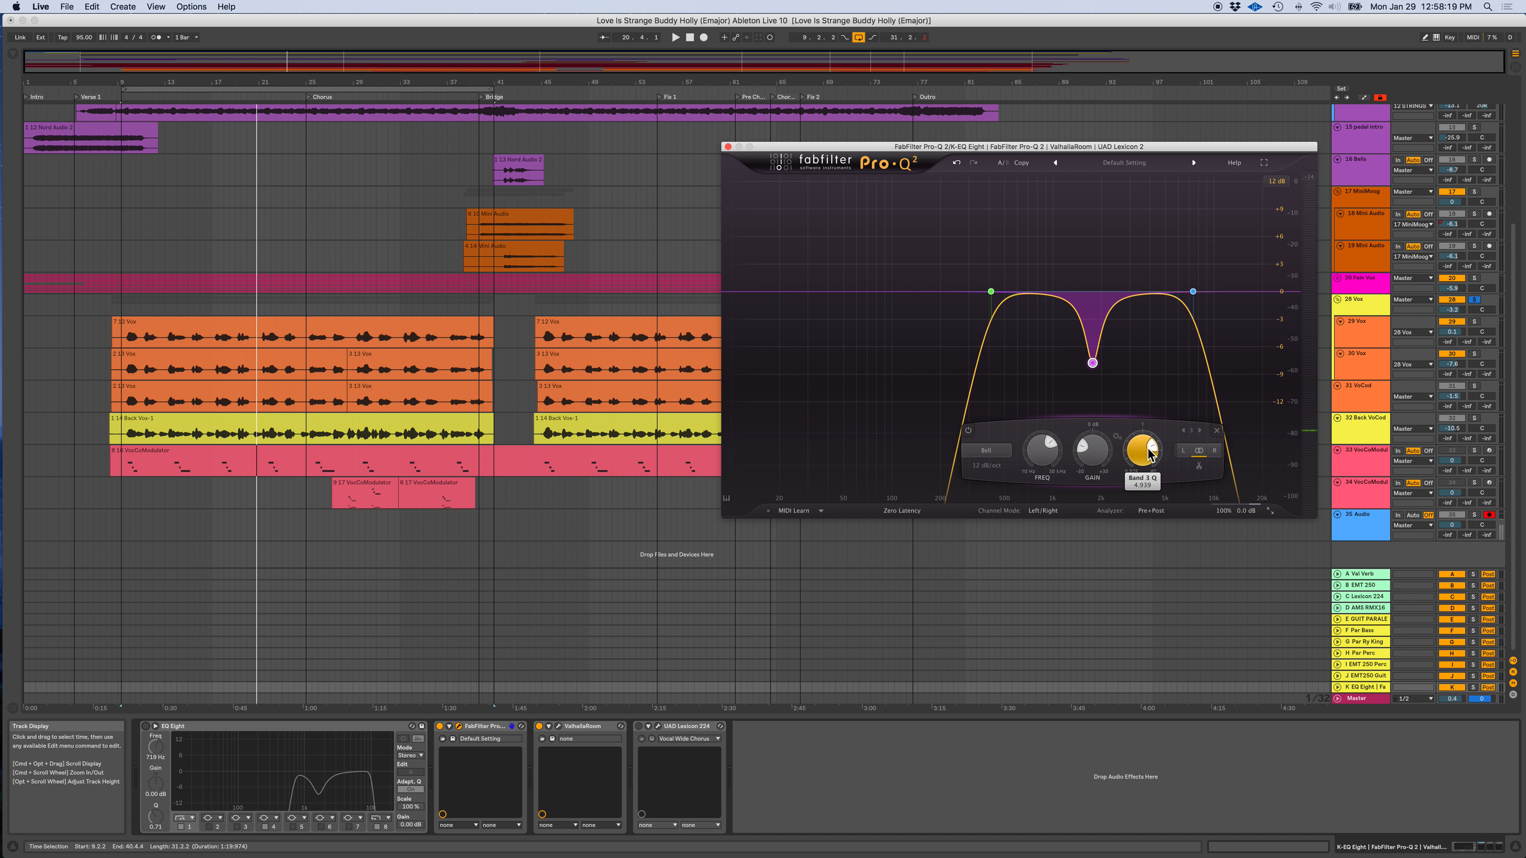
# - Widen the Bell band's cut by lowering its Q to about 3.5, and close the Pro-Q 2 window
pyautogui.scroll(-5, 1148, 452)
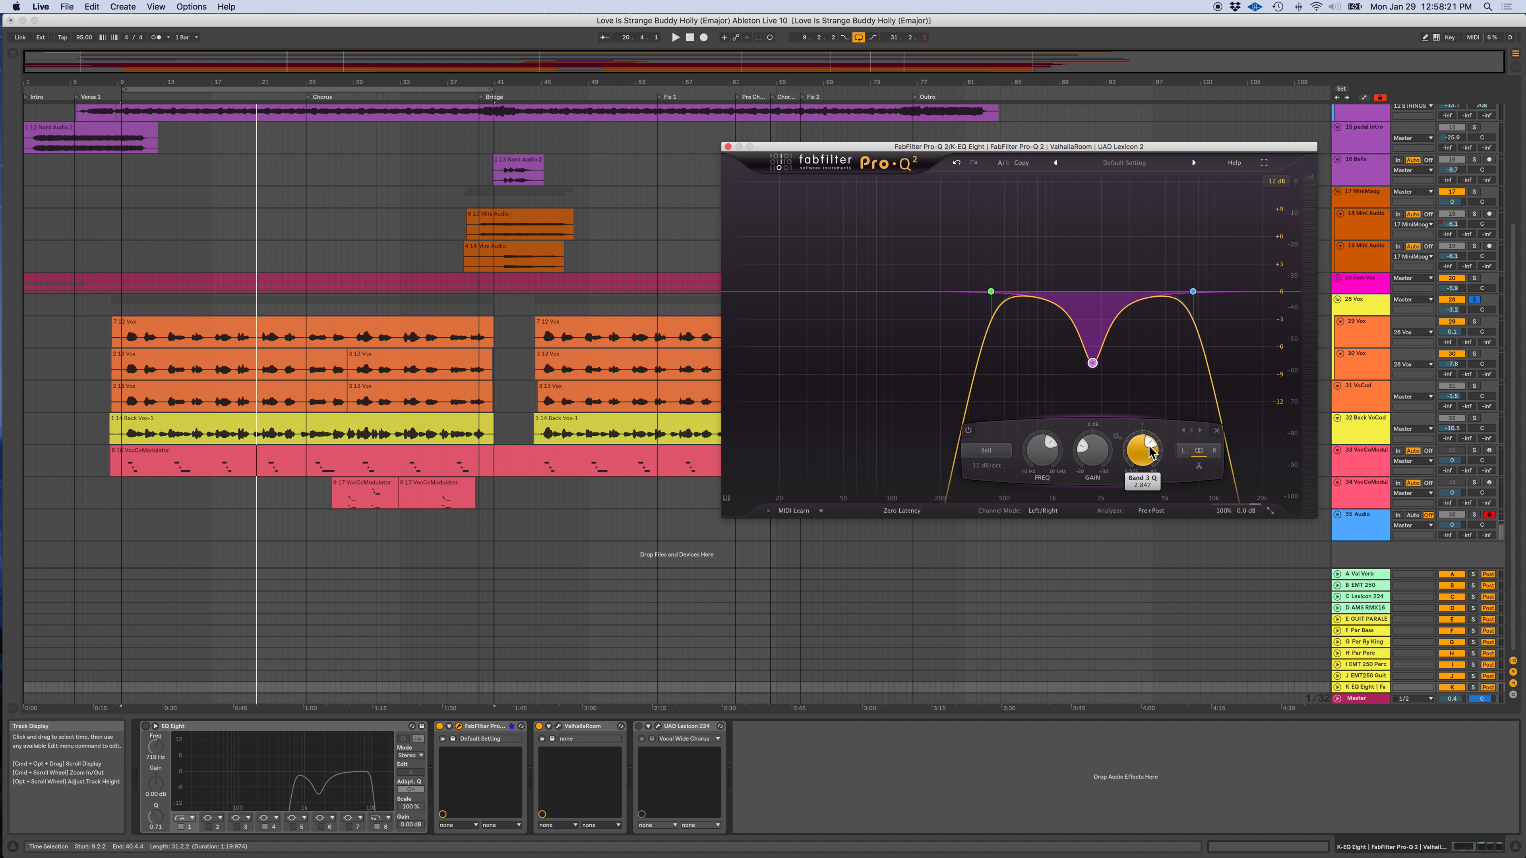
pyautogui.scroll(-2, 1149, 452)
pyautogui.scroll(4, 1149, 451)
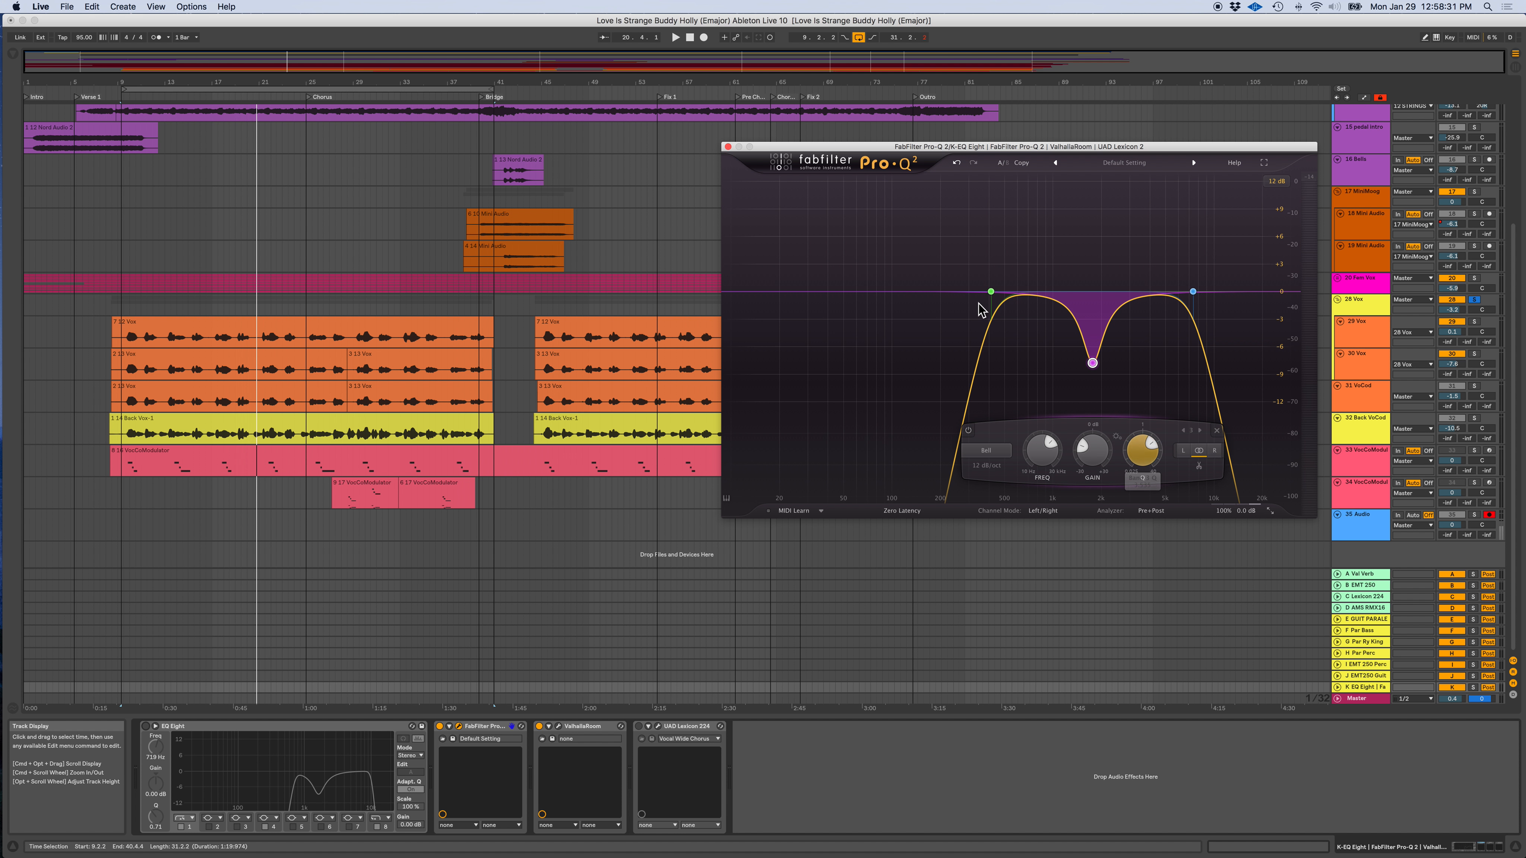
pyautogui.click(727, 148)
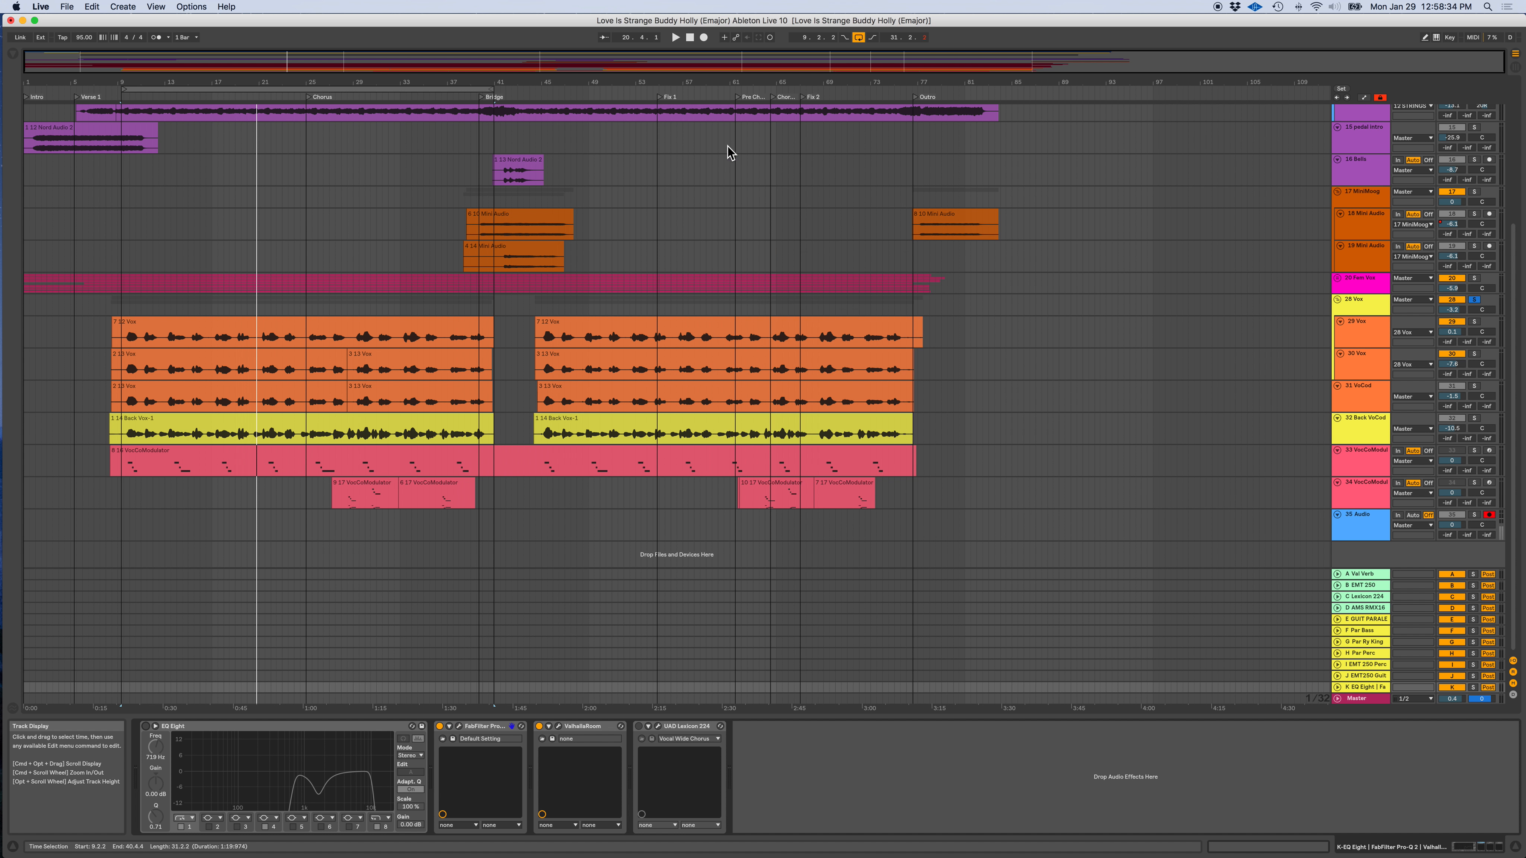
# - Unsolo the 28 Vox group, play the full mix and open the reverb return's Pro-Q 2
pyautogui.click(1473, 300)
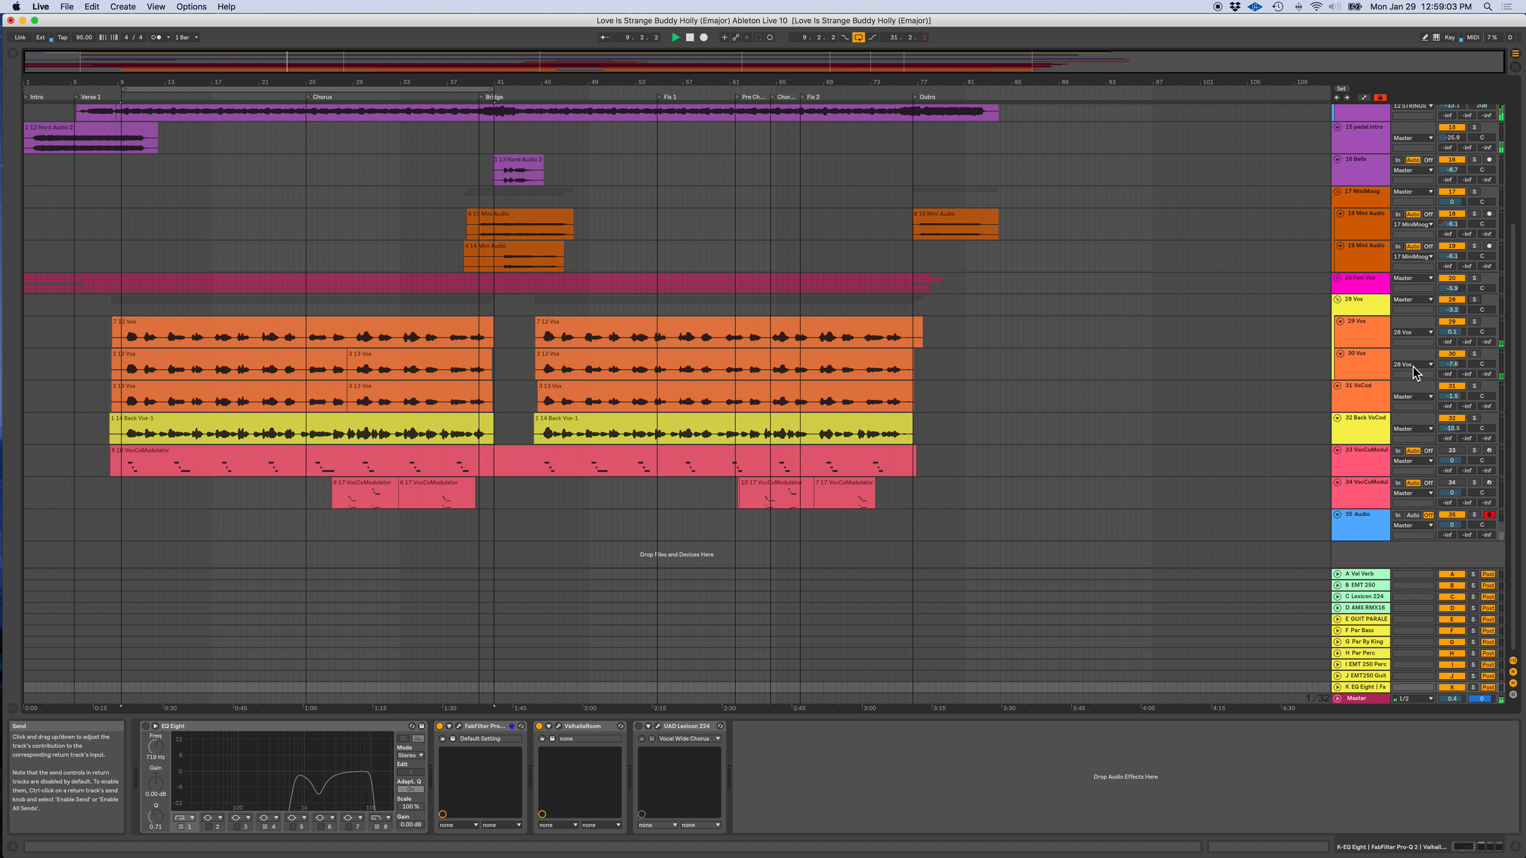
pyautogui.press('space')
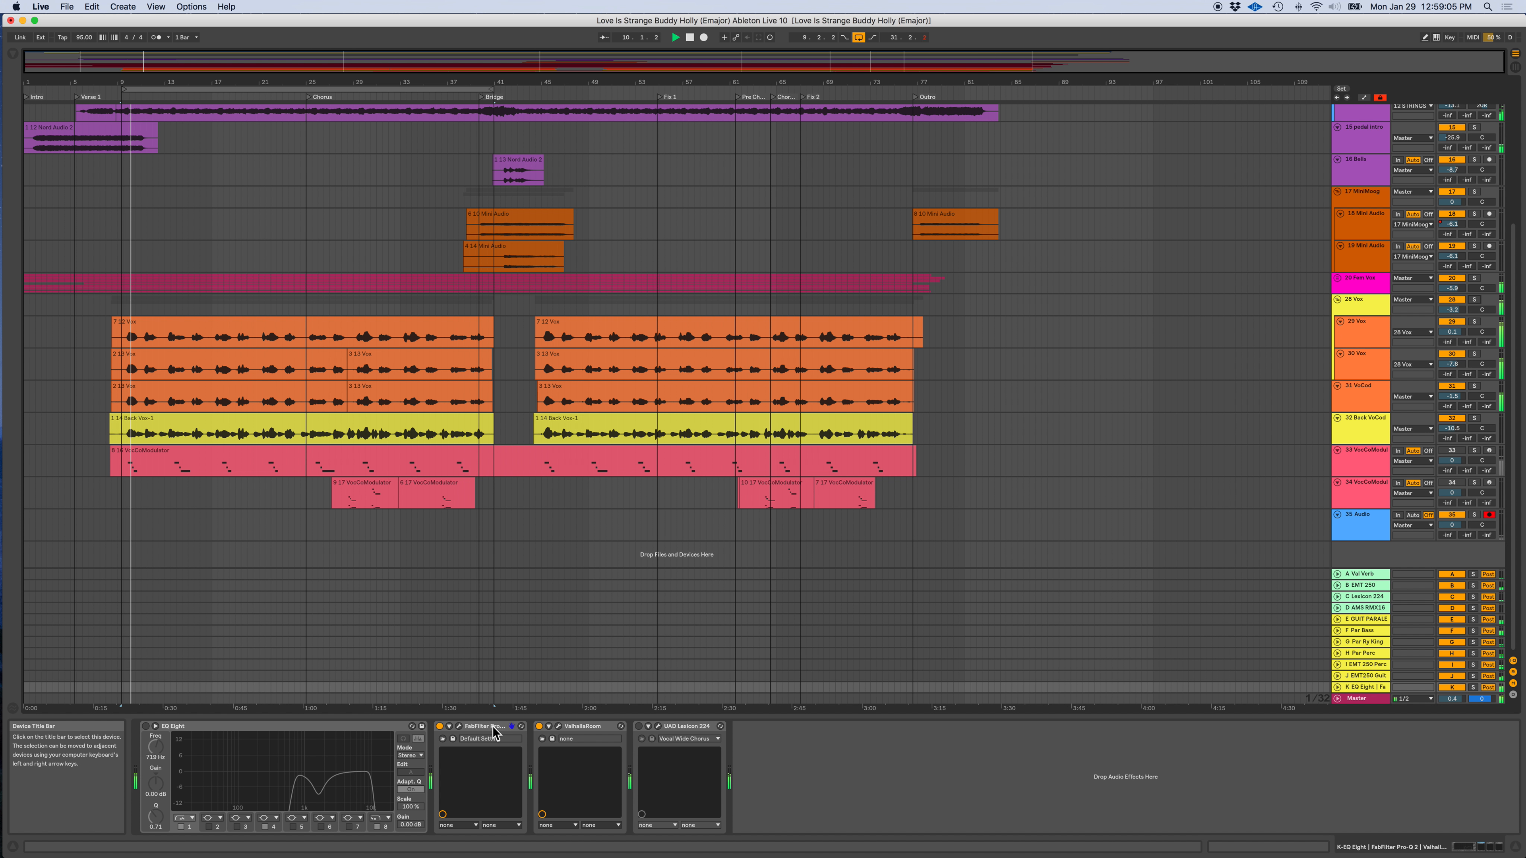
pyautogui.click(459, 726)
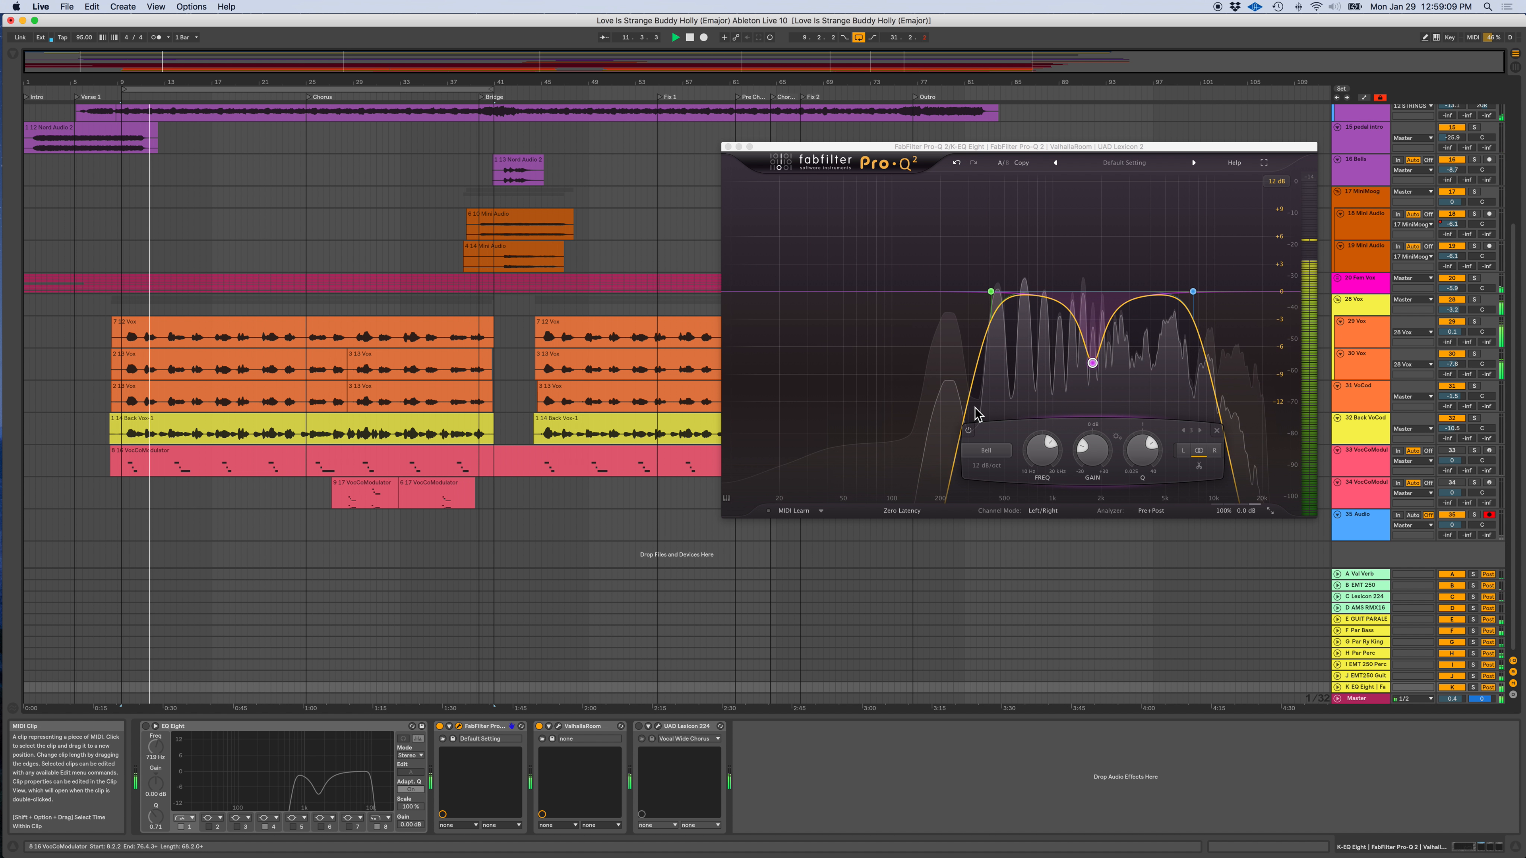
# - Retune the Bell band to about -6.4 dB near 1.6 kHz with a Q of about 2.5 during playback, and close the plug-in window
pyautogui.moveTo(1092, 363); pyautogui.dragTo(1084, 369)
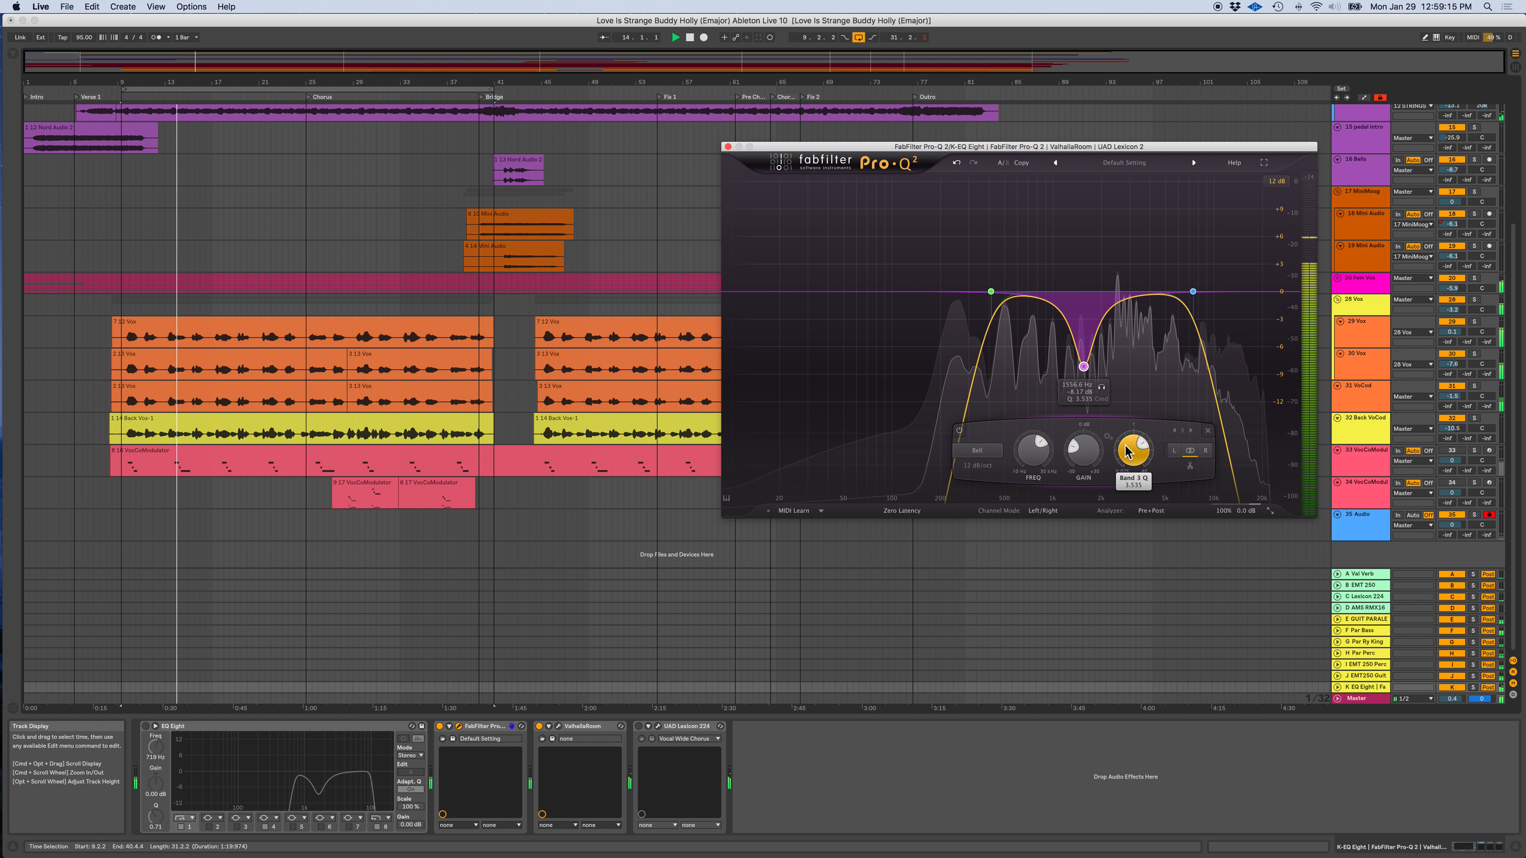
pyautogui.moveTo(1128, 451); pyautogui.dragTo(1128, 456)
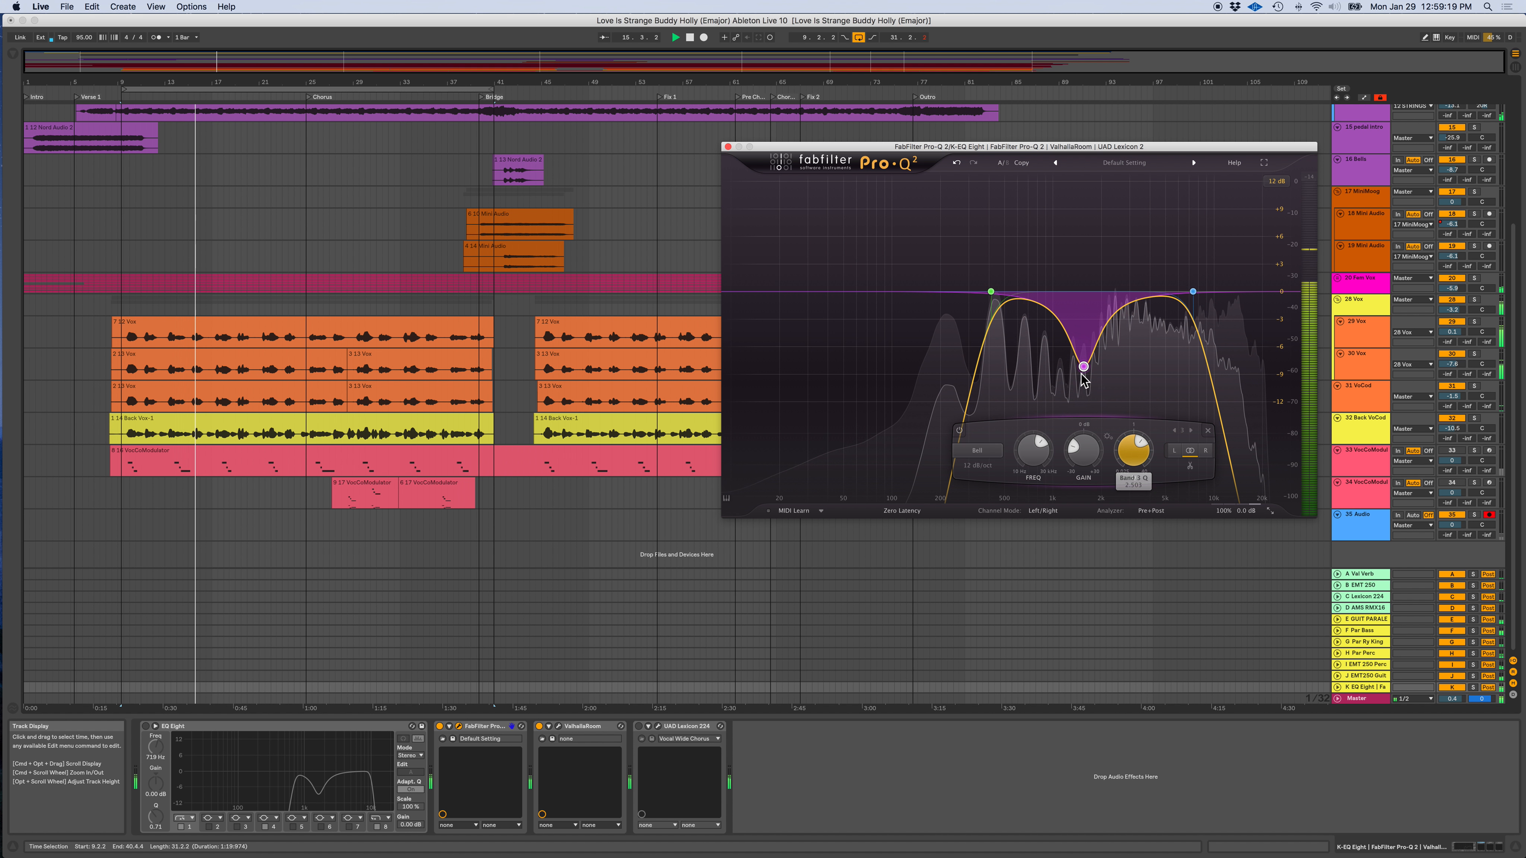
pyautogui.moveTo(1080, 368); pyautogui.dragTo(1086, 364)
pyautogui.moveTo(1086, 364); pyautogui.dragTo(1085, 352)
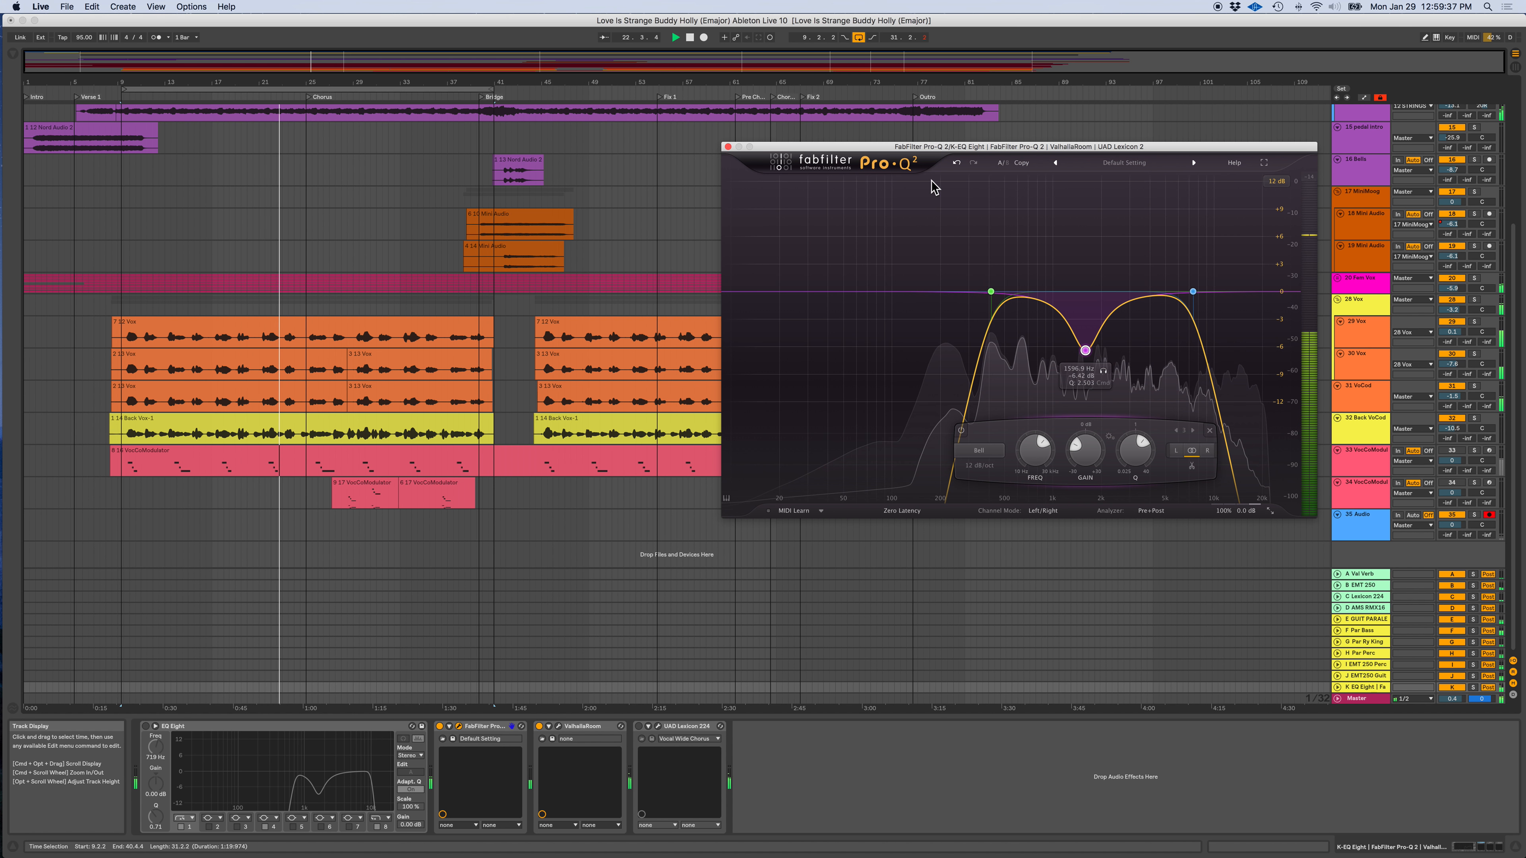
pyautogui.click(727, 148)
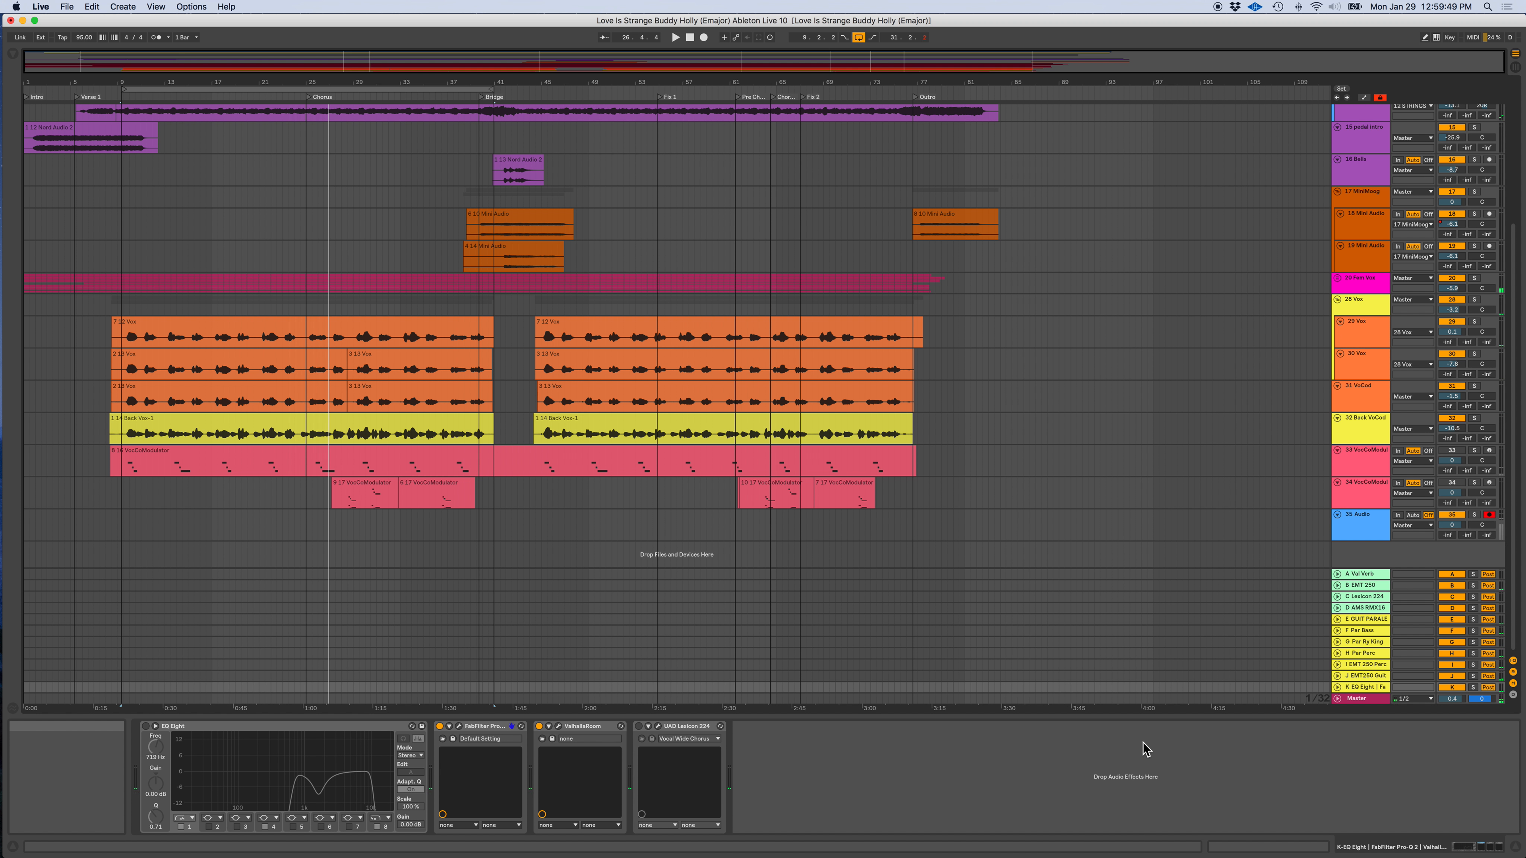
# - Show the 31 VoCod track's devices, and unfold the Fem Vox group to view its GANG VOX tracks before folding it again
pyautogui.click(1360, 402)
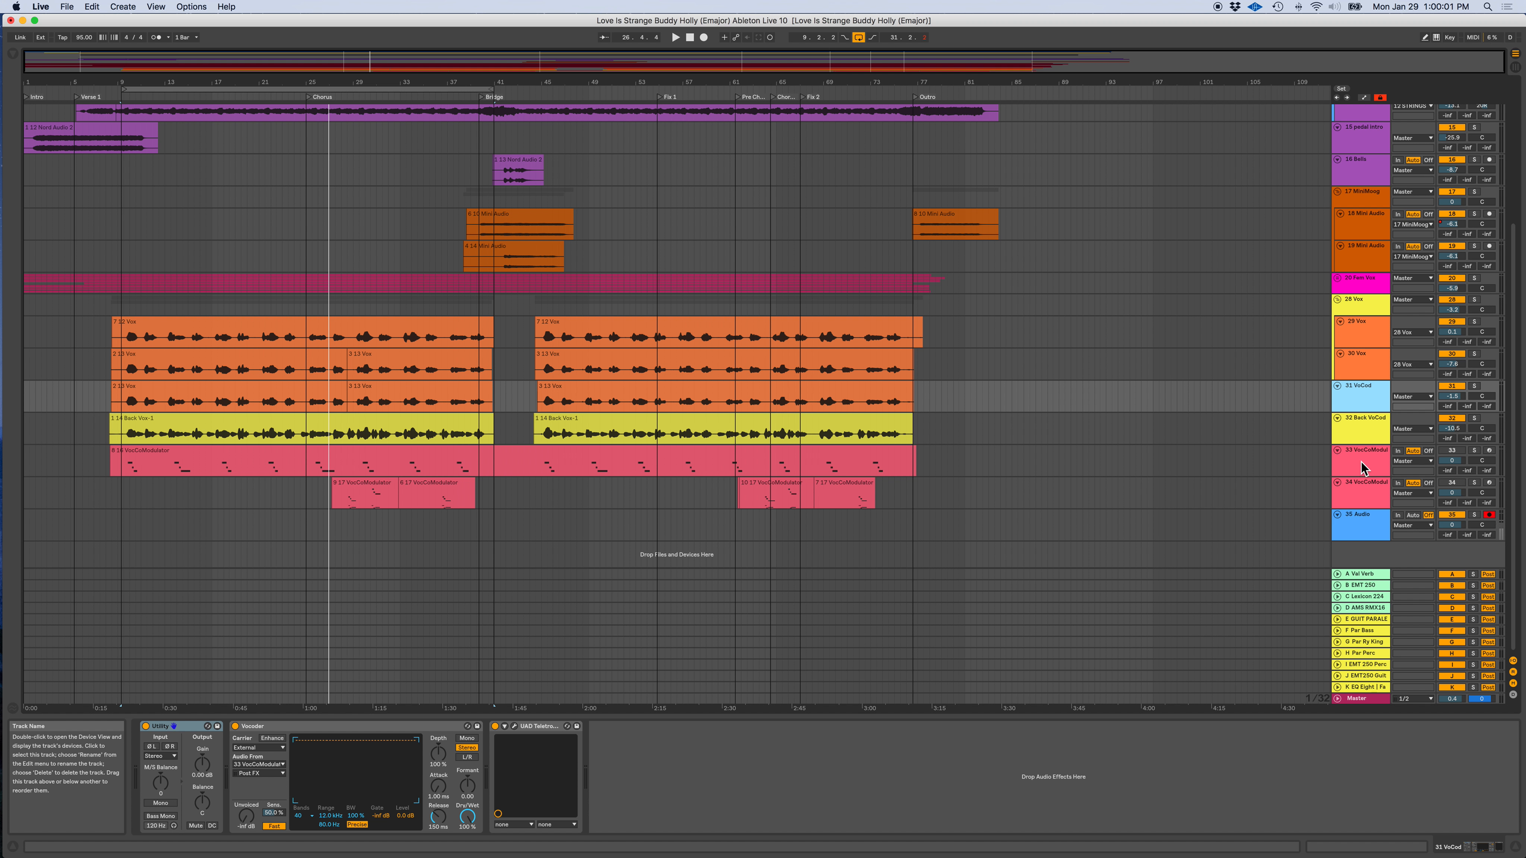
pyautogui.scroll(5, 1343, 307)
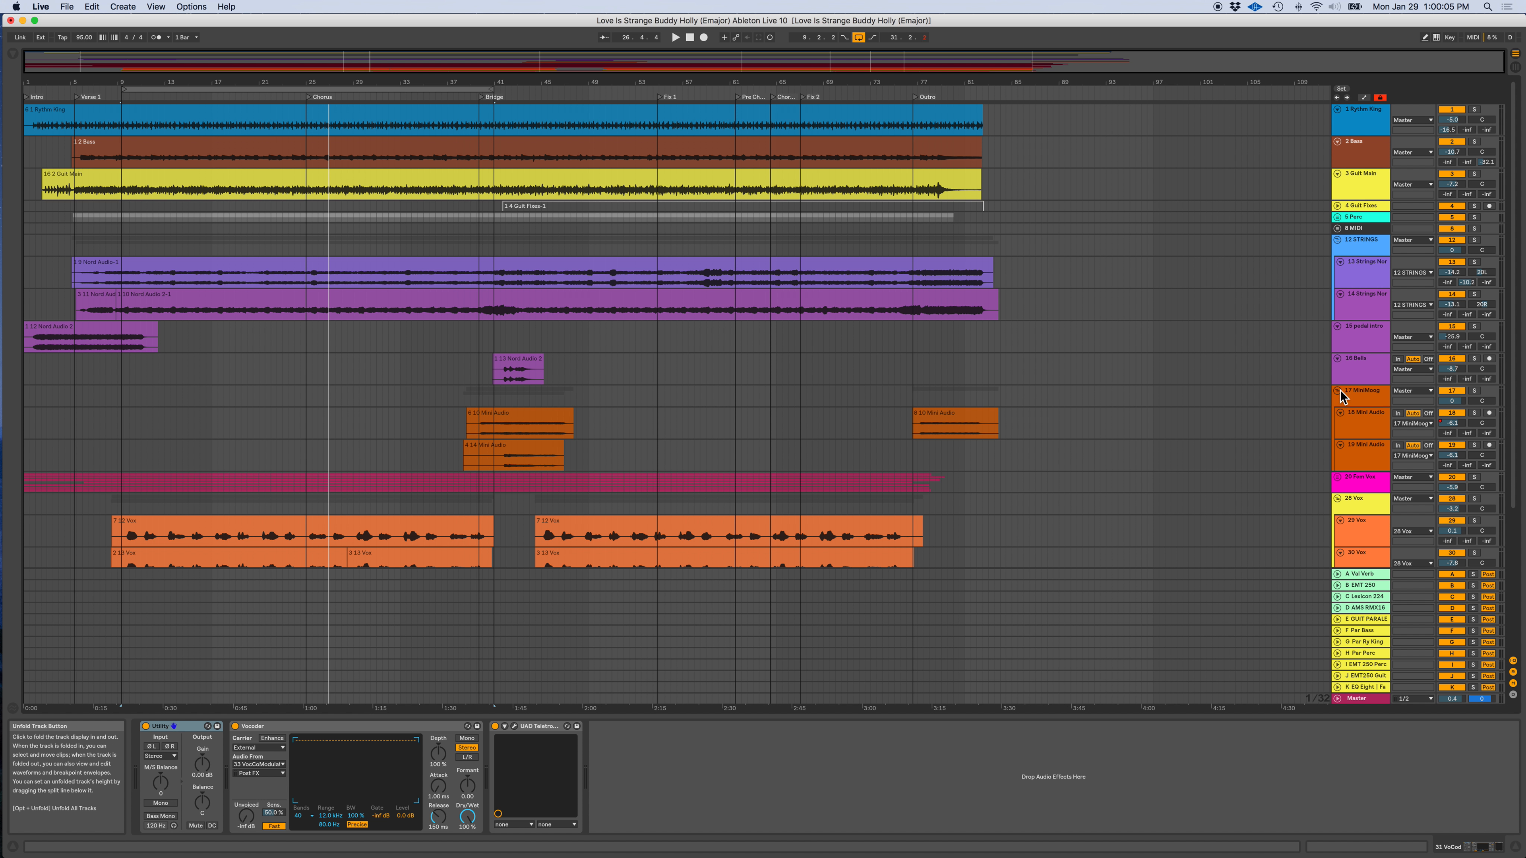
pyautogui.scroll(-2, 1375, 390)
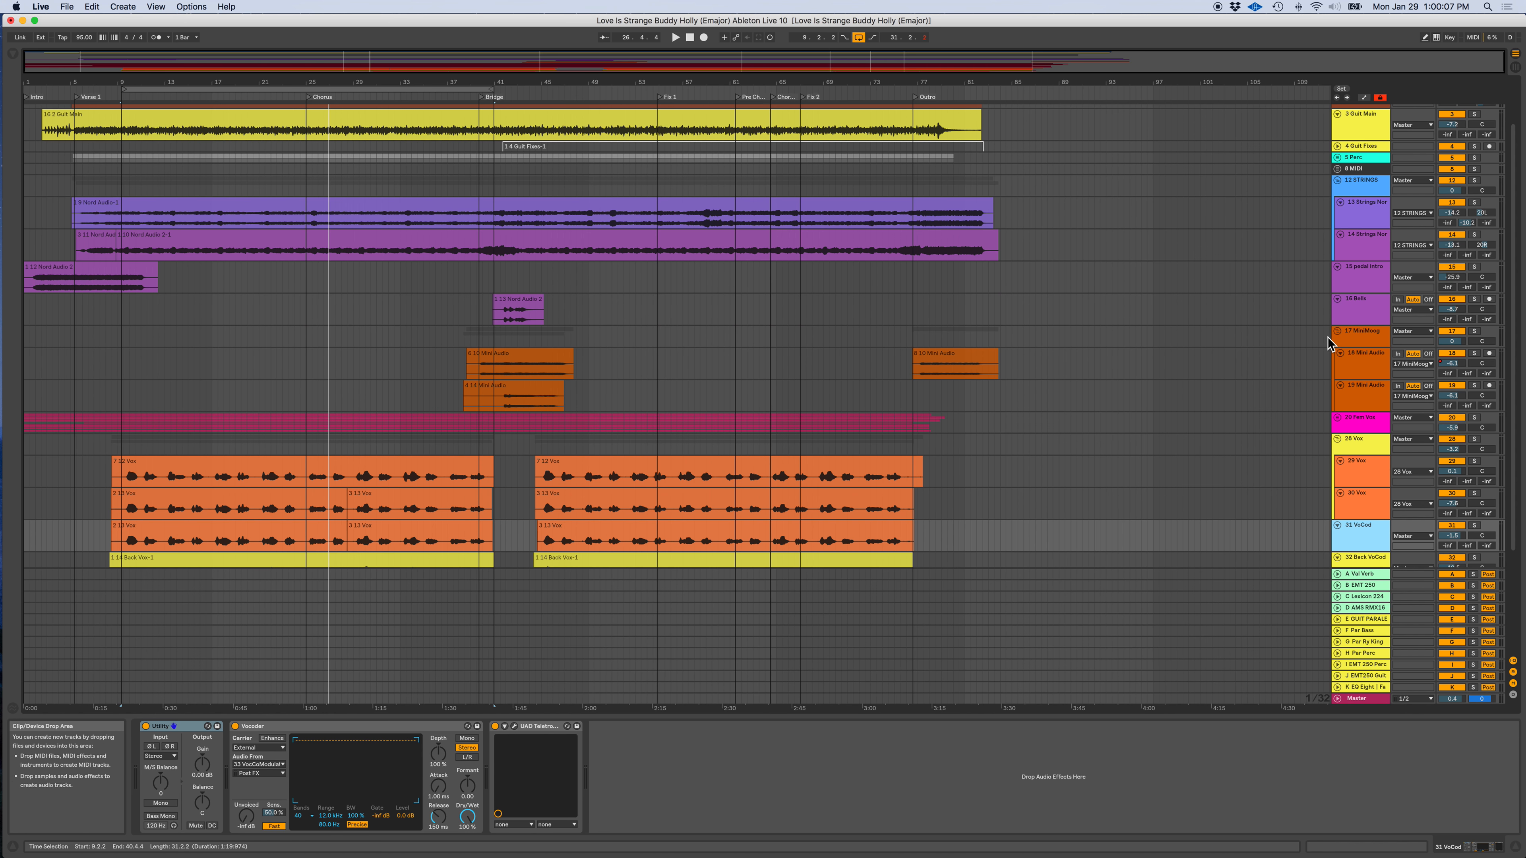
pyautogui.click(1338, 419)
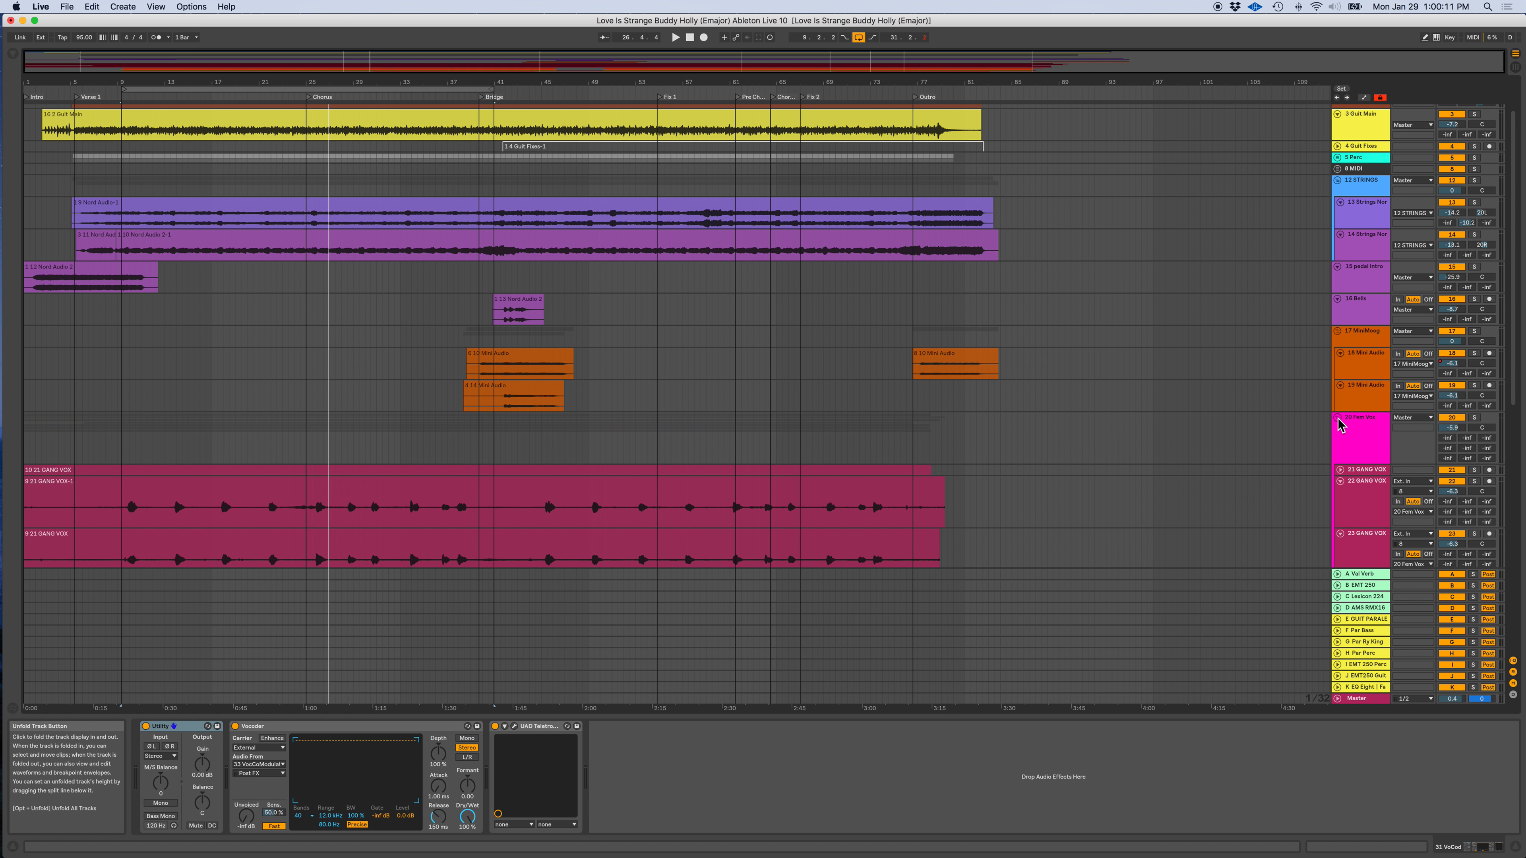
pyautogui.scroll(-10, 1339, 421)
pyautogui.scroll(8, 1339, 396)
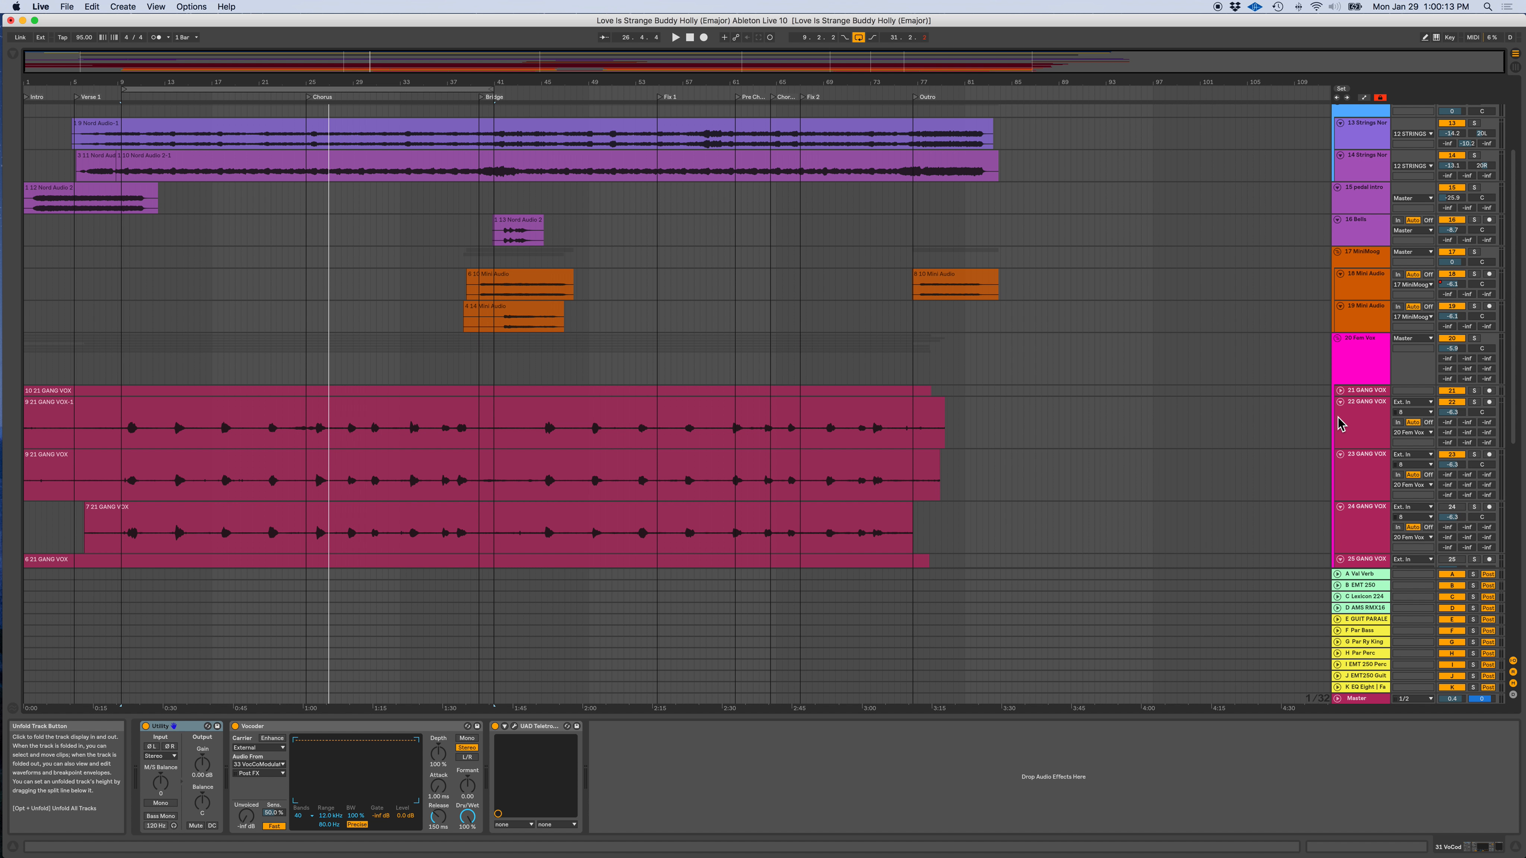
pyautogui.click(1337, 340)
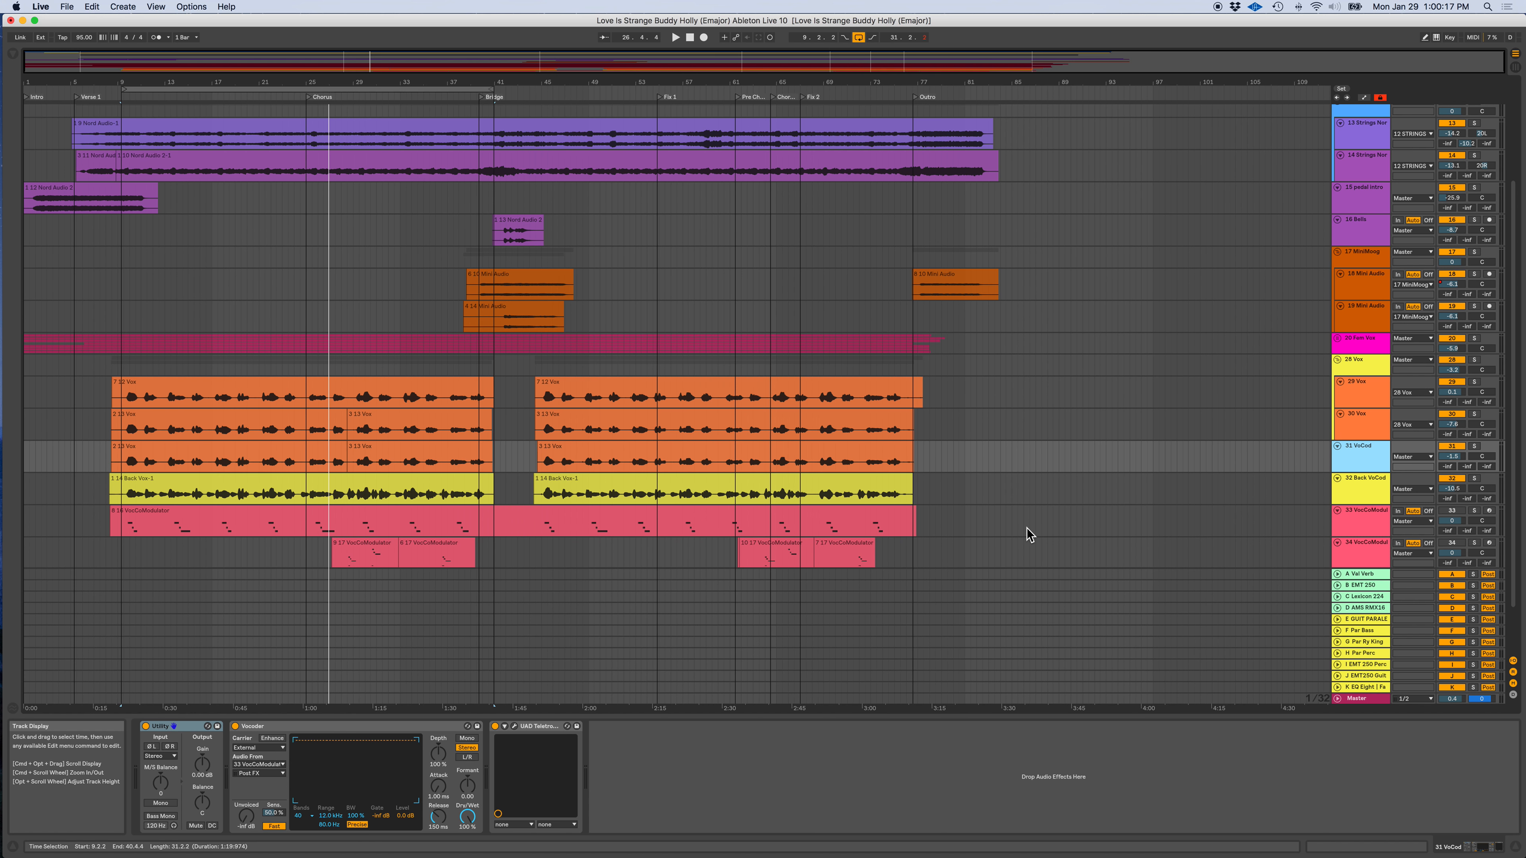